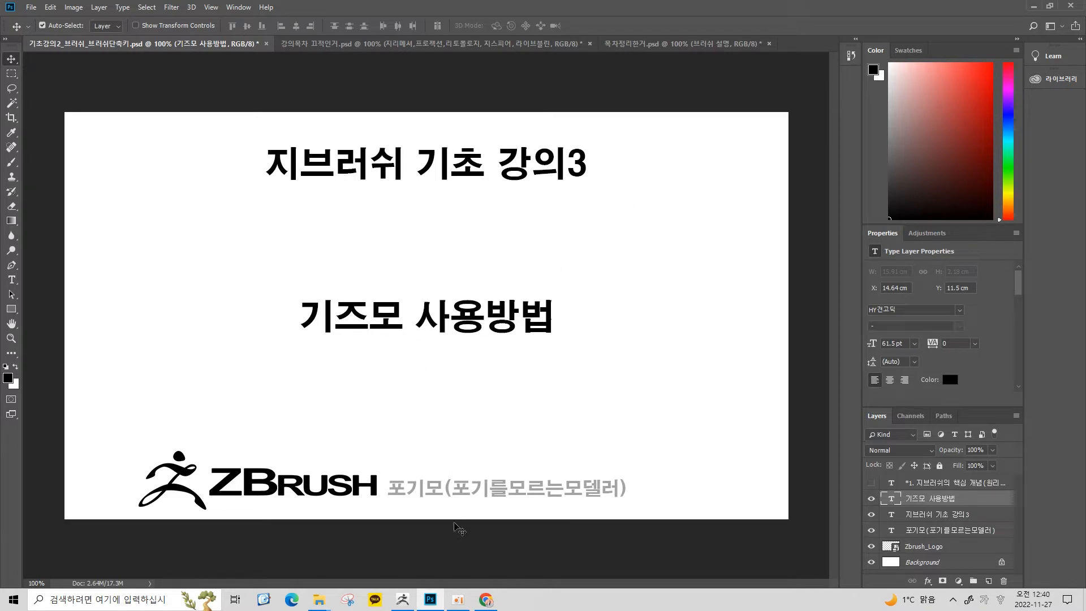
Switch to ZBrush and bring the sculpted cylinder into view
mouse_move(397, 603)
click(398, 583)
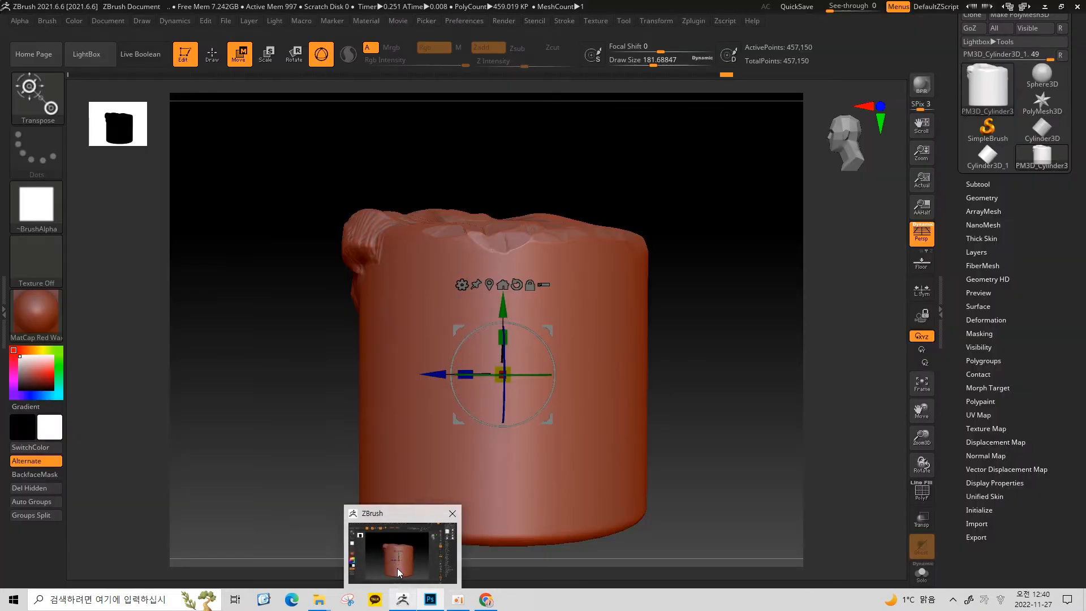
alt+drag(700, 240, 707, 341)
Try moving the cylinder along Y and rotating it in the screen plane with the gizmo, undoing each change
key(ctrl+z)
drag(488, 275, 494, 452)
key(ctrl+z)
drag(503, 291, 768, 341)
key(ctrl+z)
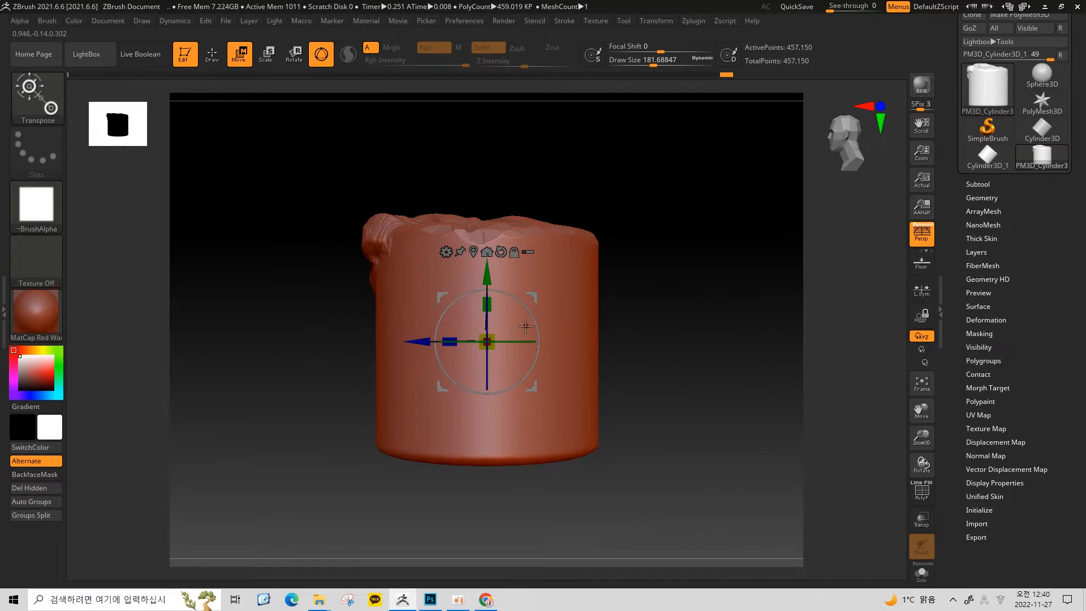
Alternate between the transform modes and Draw mode to show and hide the gizmo on the cylinder
key(r)
key(e)
drag(492, 332, 619, 287)
key(q)
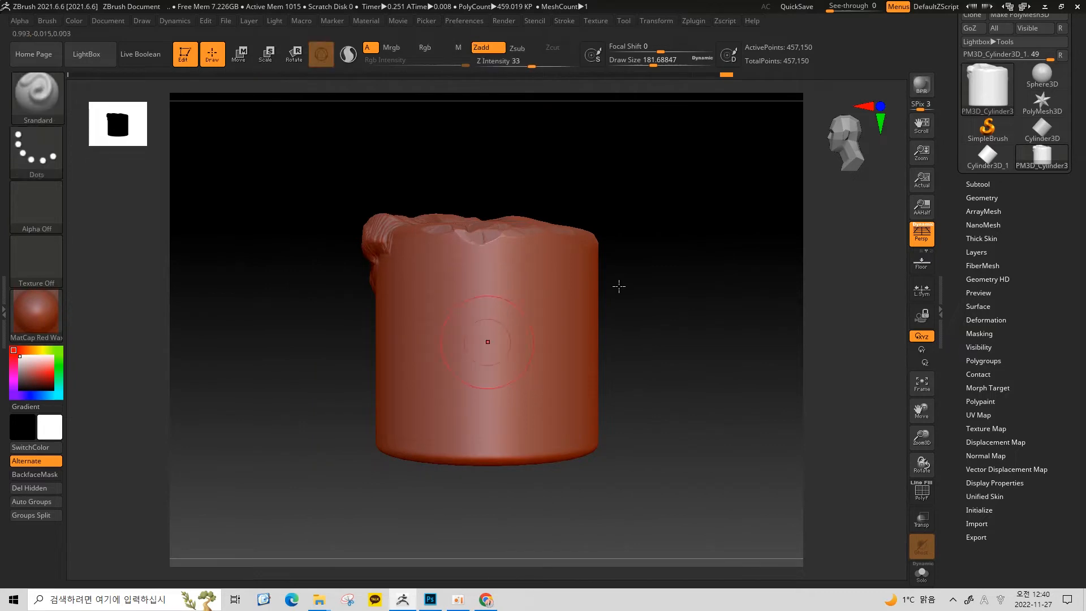
ctrl+right_drag(619, 287, 712, 221)
key(r)
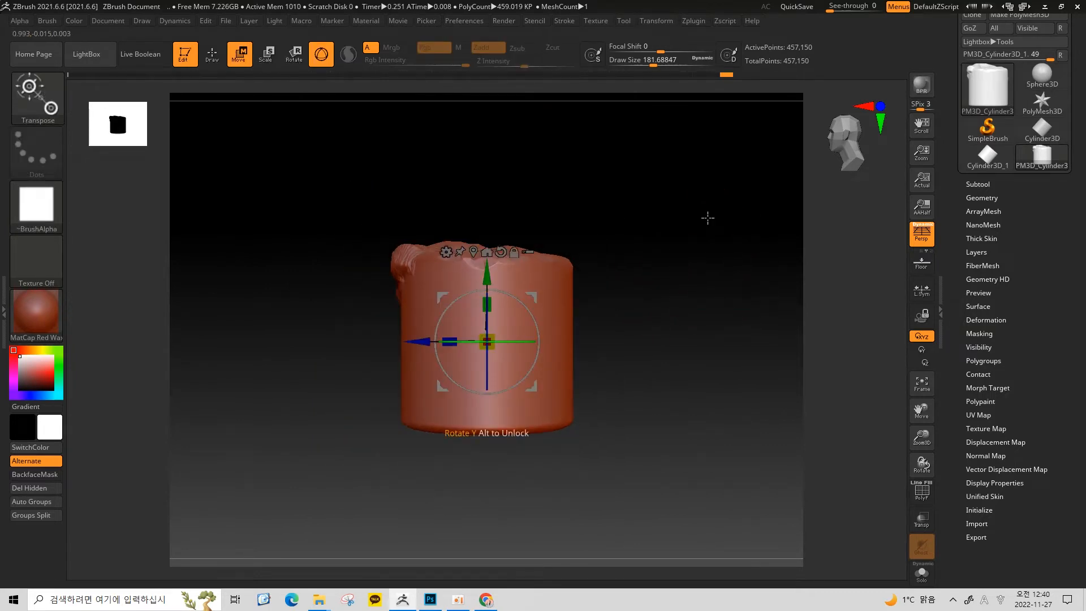
ctrl+right_drag(708, 218, 717, 297)
key(q)
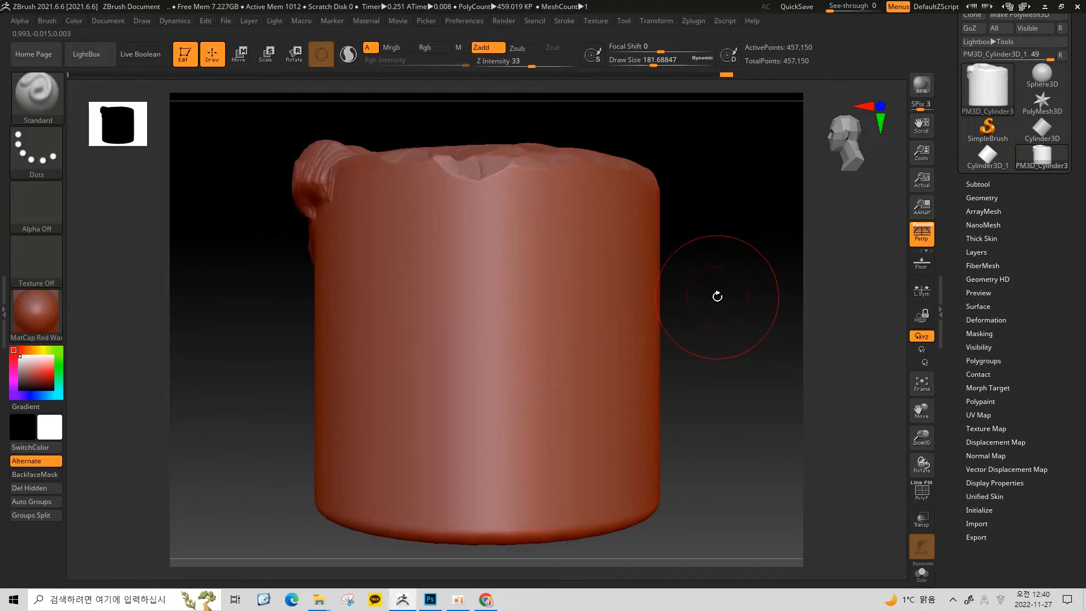
Cycle the gizmo through the Scale and Rotate transform modes, ending in Rotate
key(r)
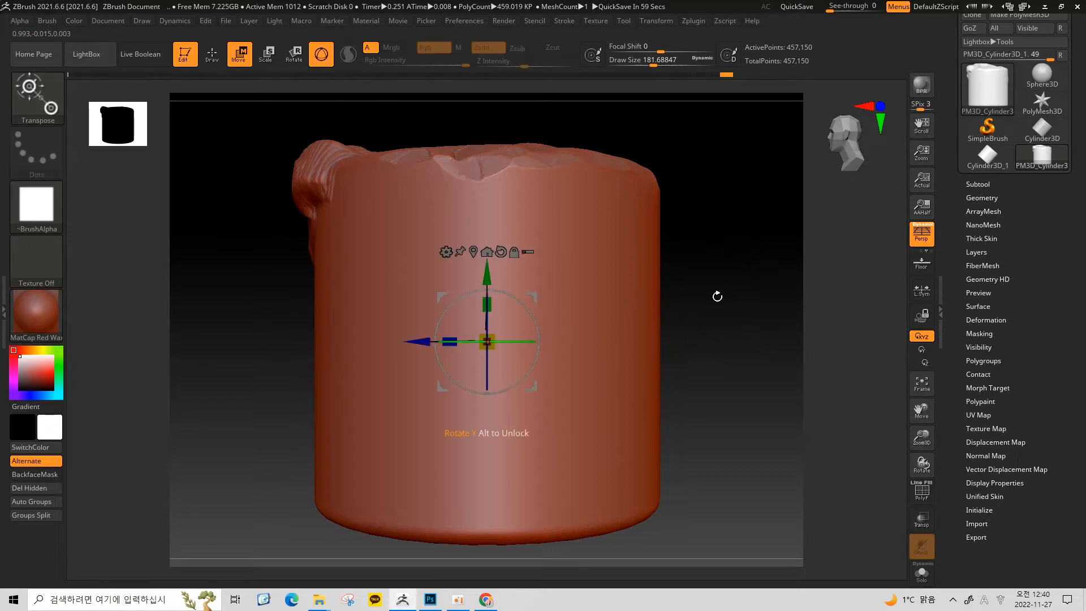
key(e)
key(r)
key(e)
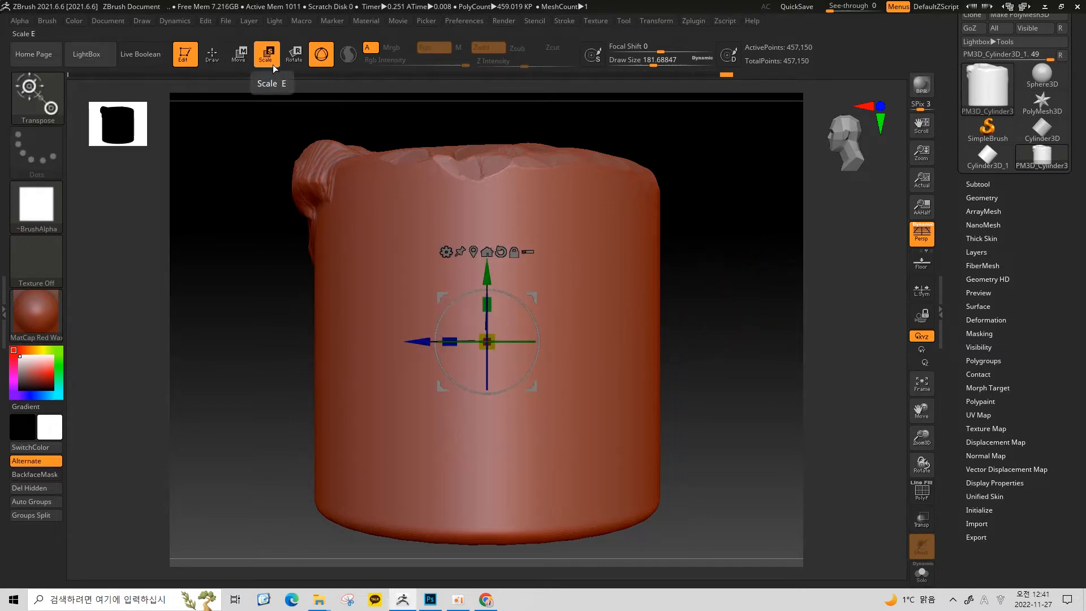
click(304, 59)
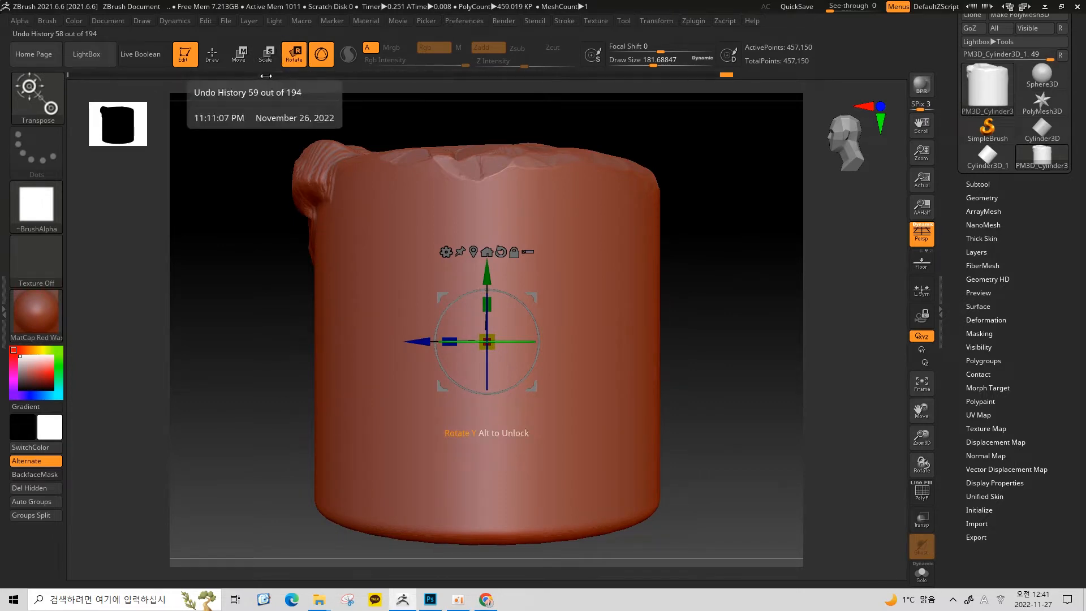
click(268, 59)
key(r)
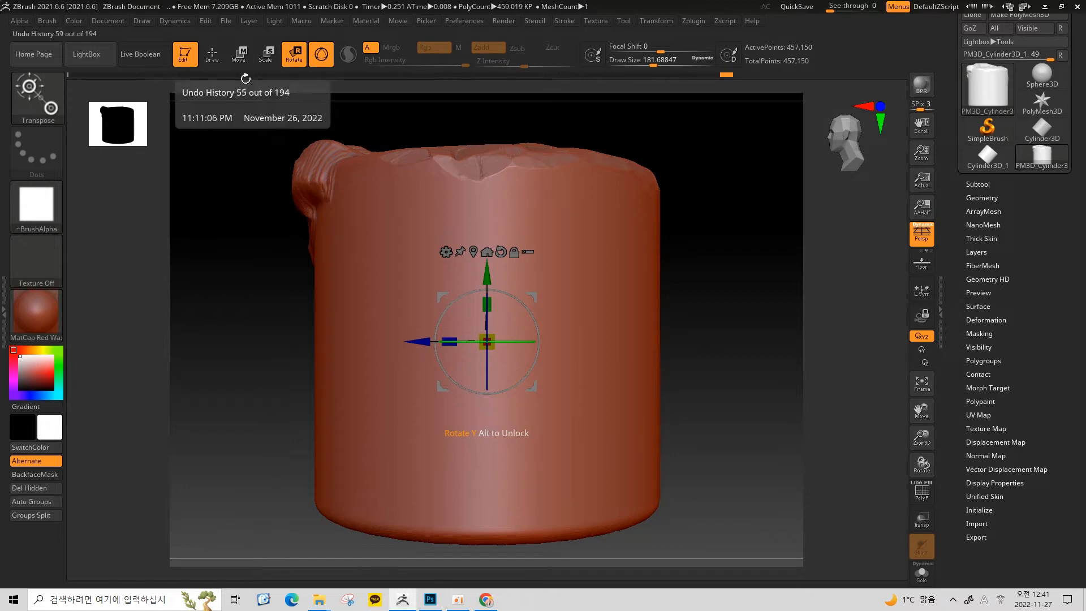
Return to Draw mode and try strokes on the cylinder's front with the draw size reduced to 112, undoing each stroke
key(q)
drag(518, 320, 518, 283)
key(ctrl+z)
key(s)
mouse_move(490, 239)
mouse_down()
mouse_move(424, 365)
mouse_move(504, 388)
mouse_move(465, 330)
mouse_move(447, 387)
mouse_up()
key(ctrl+z)
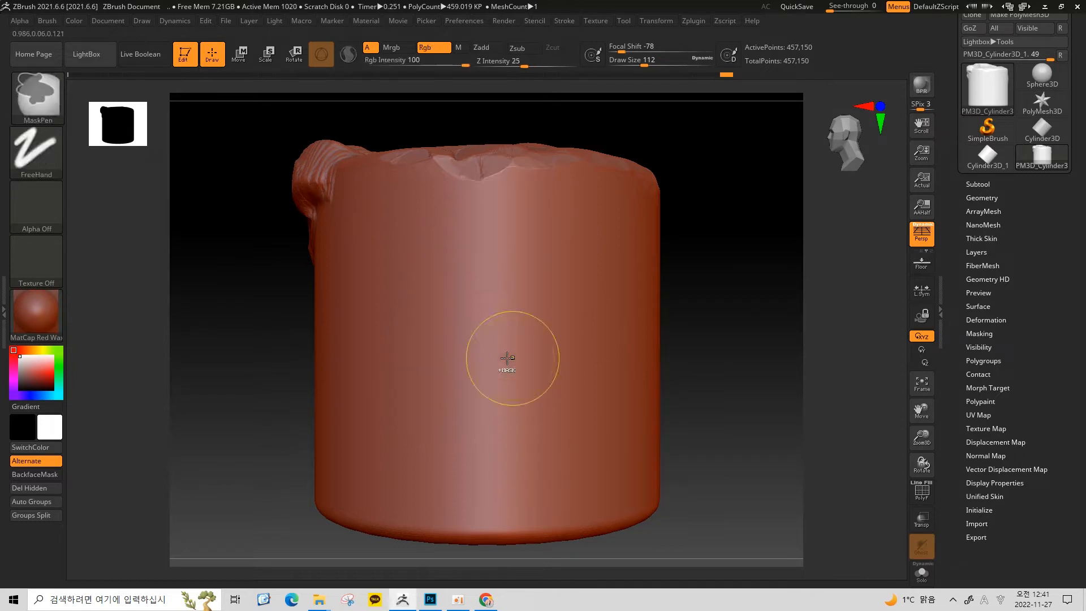
Try moving the cylinder along Z in Move mode, undo the move, and return to Draw mode
drag(715, 245, 717, 249)
key(w)
drag(424, 344, 890, 353)
key(ctrl+z)
mouse_move(816, 373)
alt+mouse_down()
mouse_move(729, 334)
mouse_move(730, 357)
alt+mouse_up()
key(q)
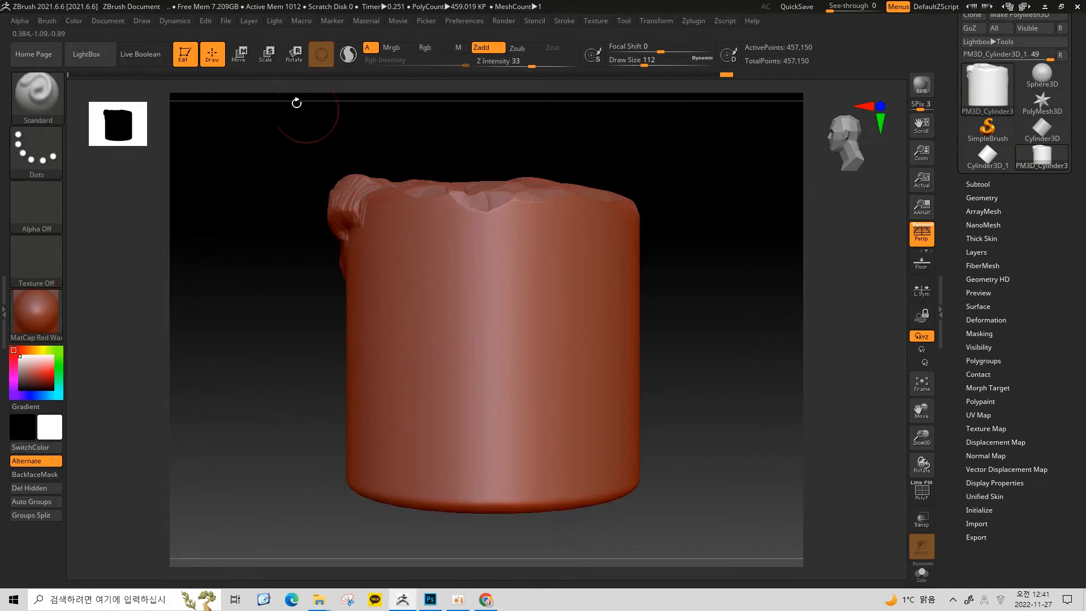
Reduce the Standard brush's draw size to about 77
alt+drag(690, 306, 700, 282)
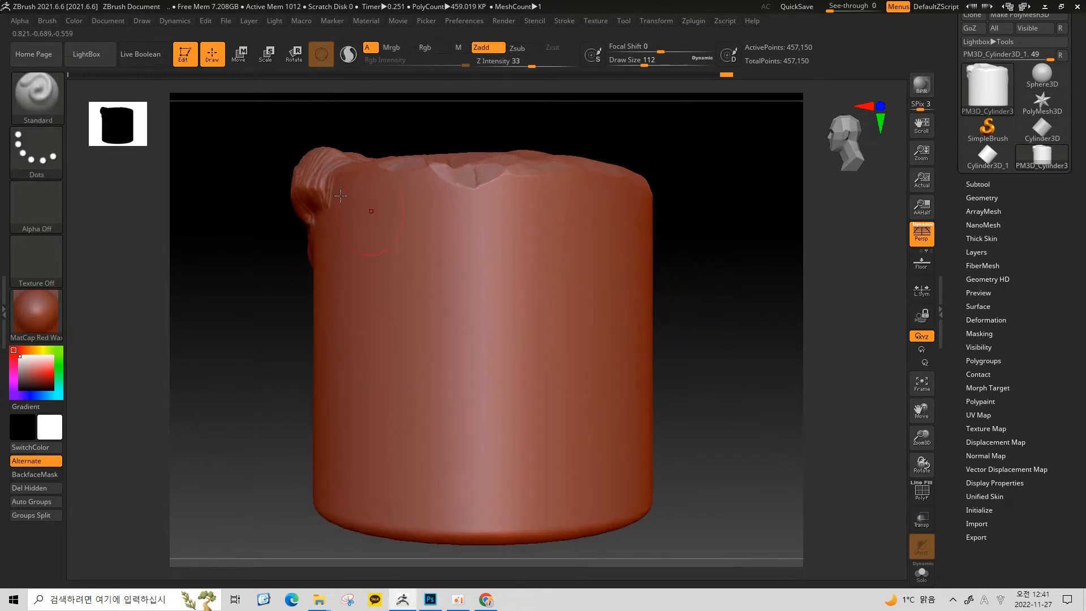
key(s)
drag(485, 283, 481, 283)
Try several Standard brush strokes on the cylinder's front face and undo them all
drag(468, 226, 418, 436)
drag(431, 391, 483, 236)
key(ctrl+z)
mouse_move(475, 281)
mouse_down()
mouse_move(533, 213)
mouse_move(424, 311)
mouse_move(458, 362)
mouse_move(560, 231)
mouse_move(469, 408)
mouse_move(448, 264)
mouse_up()
key(ctrl+z)
key(ctrl+z)
key(ctrl+z)
key(ctrl+z)
key(ctrl+z)
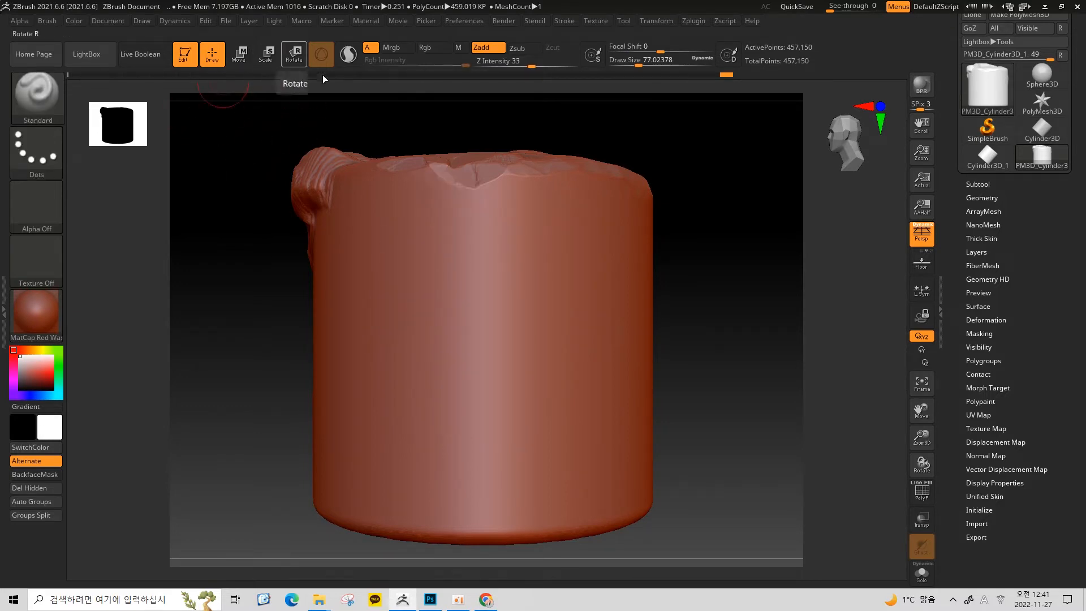
Switch to Move mode and try moving the cylinder along Z, undoing the move
key(w)
drag(412, 352, 590, 288)
key(ctrl+z)
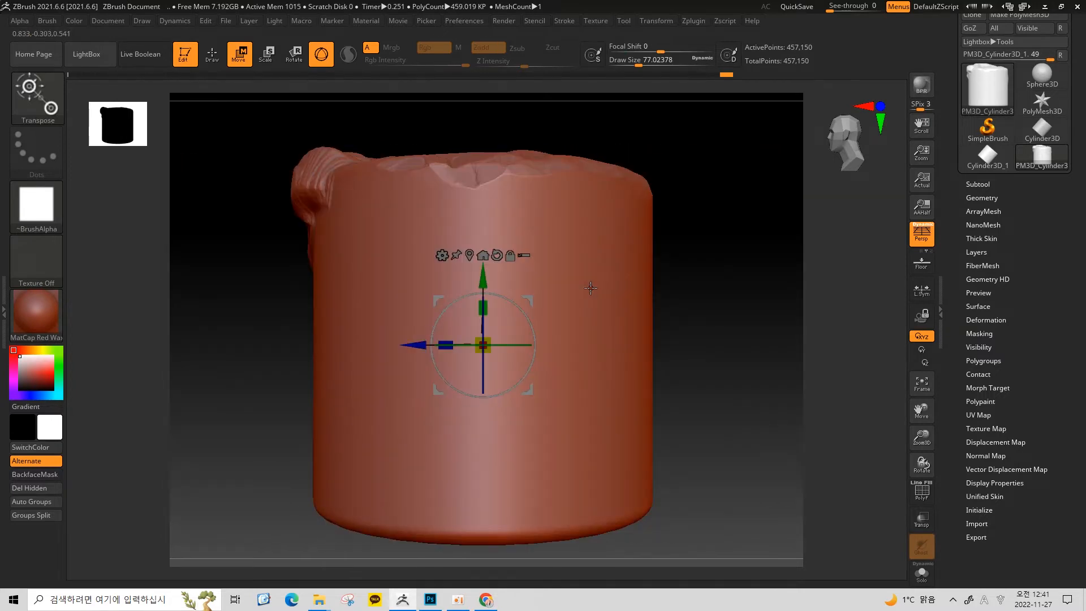
Switch to Scale mode and try scaling the cylinder uniformly and shifting it in the screen plane, undoing each change
key(e)
drag(483, 344, 465, 305)
key(ctrl+z)
drag(756, 315, 696, 289)
drag(464, 344, 467, 240)
key(ctrl+z)
drag(439, 300, 457, 167)
key(ctrl+z)
key(ctrl+z)
Try stretching the cylinder along Y with the gizmo's scale handle, undoing the change
drag(673, 296, 668, 324)
drag(659, 150, 594, 152)
key(ctrl+z)
drag(484, 308, 483, 99)
key(ctrl+z)
drag(723, 258, 690, 226)
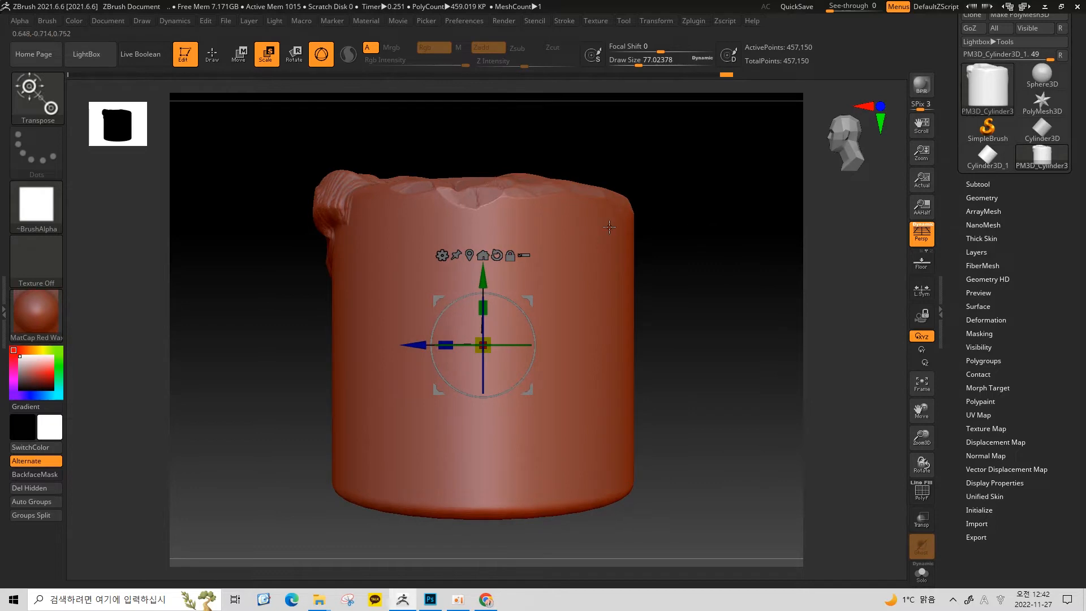
Switch to Move mode and try a Z move and a uniform scale from the same gizmo, undoing both
key(w)
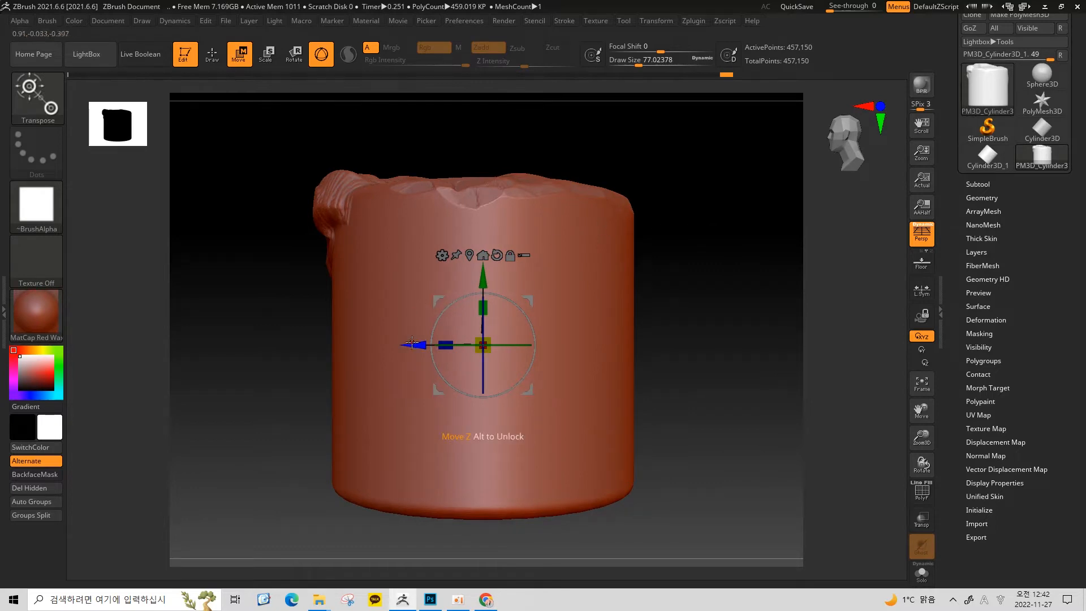
drag(411, 343, 317, 342)
key(ctrl+z)
mouse_move(483, 344)
mouse_down()
mouse_move(441, 204)
mouse_move(495, 359)
mouse_up()
key(ctrl+z)
Switch the gizmo through the Scale and Rotate modes and back to Move mode
click(268, 54)
click(292, 52)
click(238, 54)
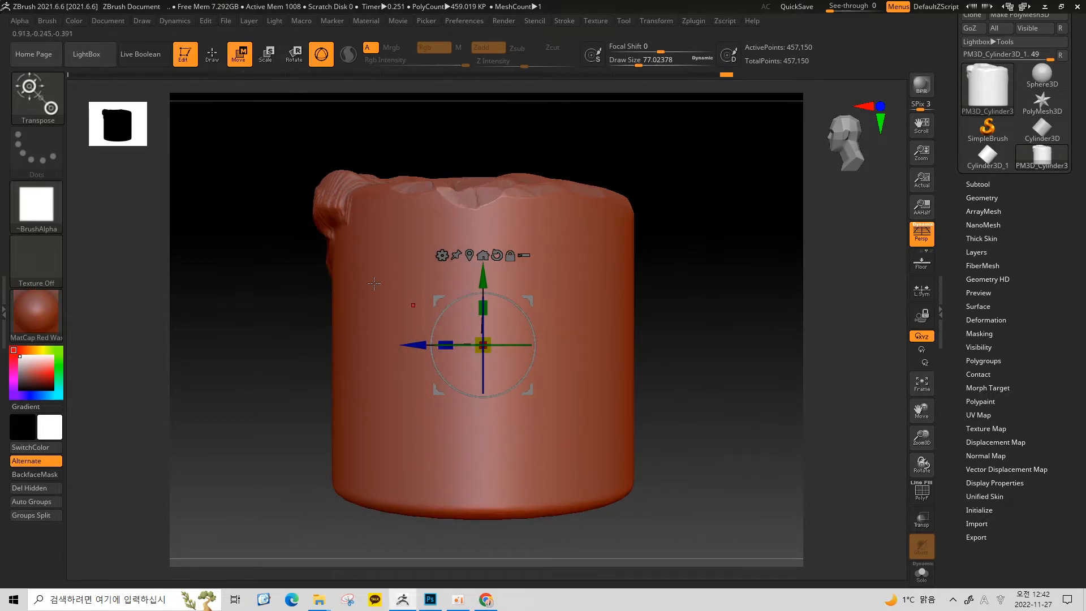
Try rotating the cylinder in the screen plane and scaling it uniformly from an angled view, undoing both changes
drag(525, 317, 535, 342)
key(ctrl+z)
drag(683, 223, 438, 186)
drag(684, 312, 346, 121)
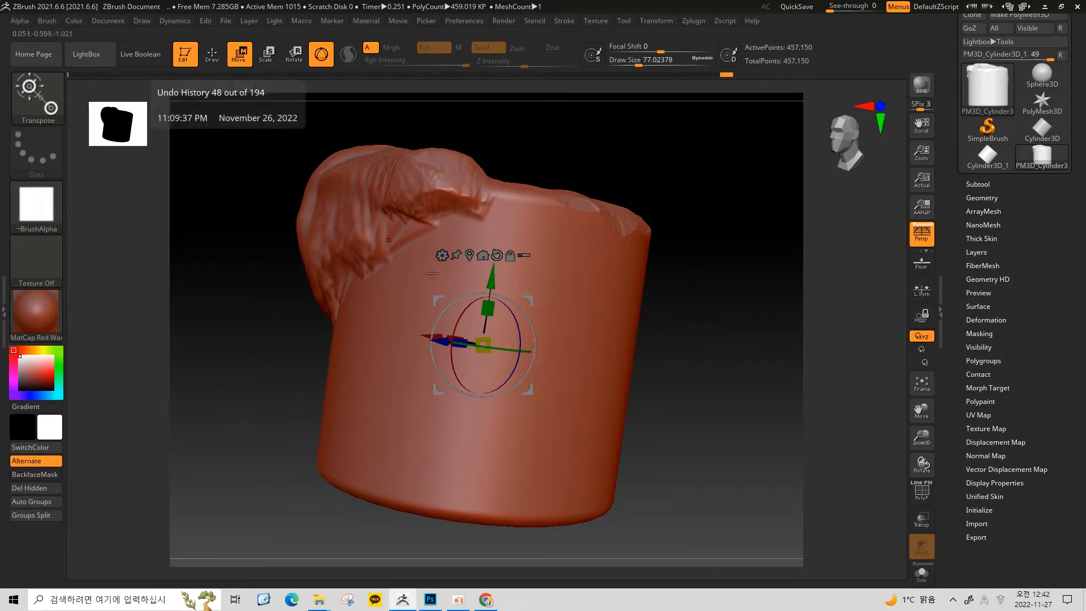
drag(477, 347, 509, 342)
key(ctrl+z)
shift+drag(742, 300, 724, 303)
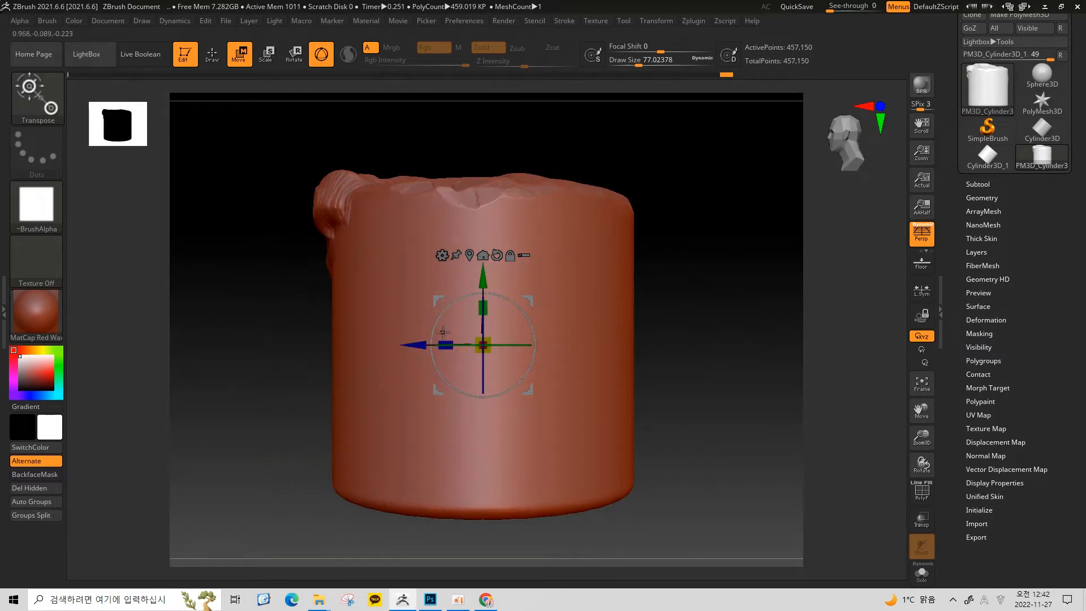
mouse_move(713, 235)
alt+mouse_down()
mouse_move(718, 284)
mouse_move(700, 307)
mouse_move(703, 289)
mouse_move(645, 274)
mouse_move(642, 245)
alt+mouse_up()
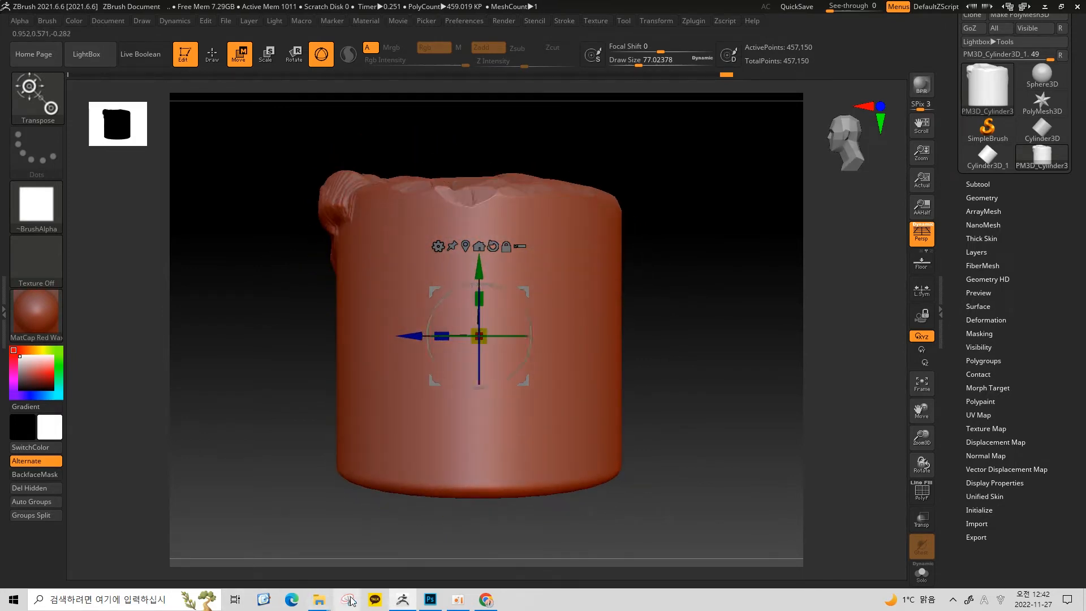
Capture the ZBrush screen with the Snipping Tool, outline areas around the cylinder in red pen, and return to ZBrush
click(643, 217)
drag(45, 3, 995, 605)
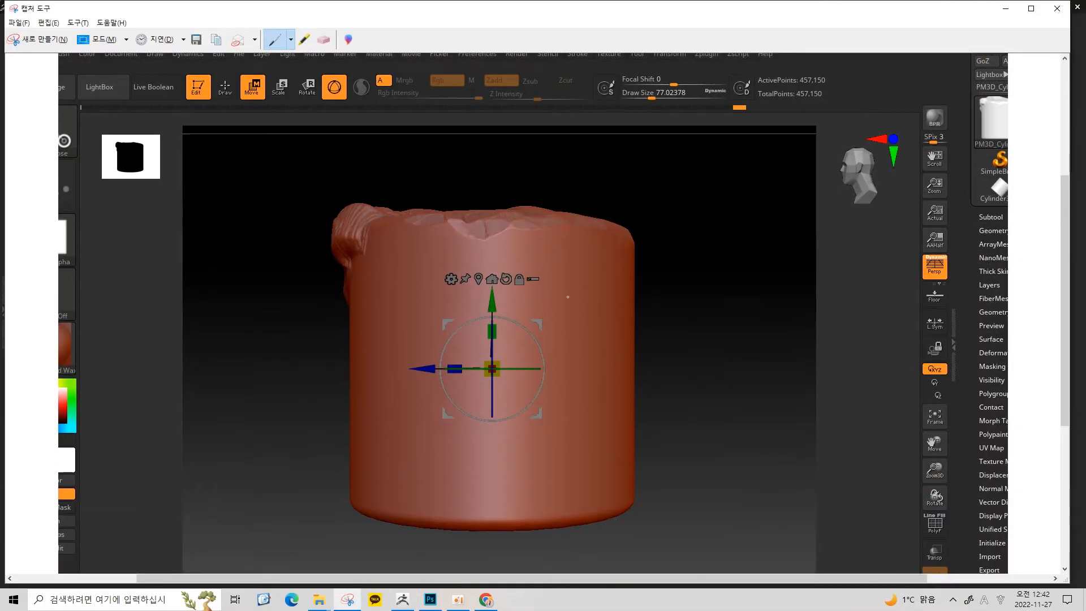
scroll(566, 296, down, 2)
scroll(566, 296, up, 1)
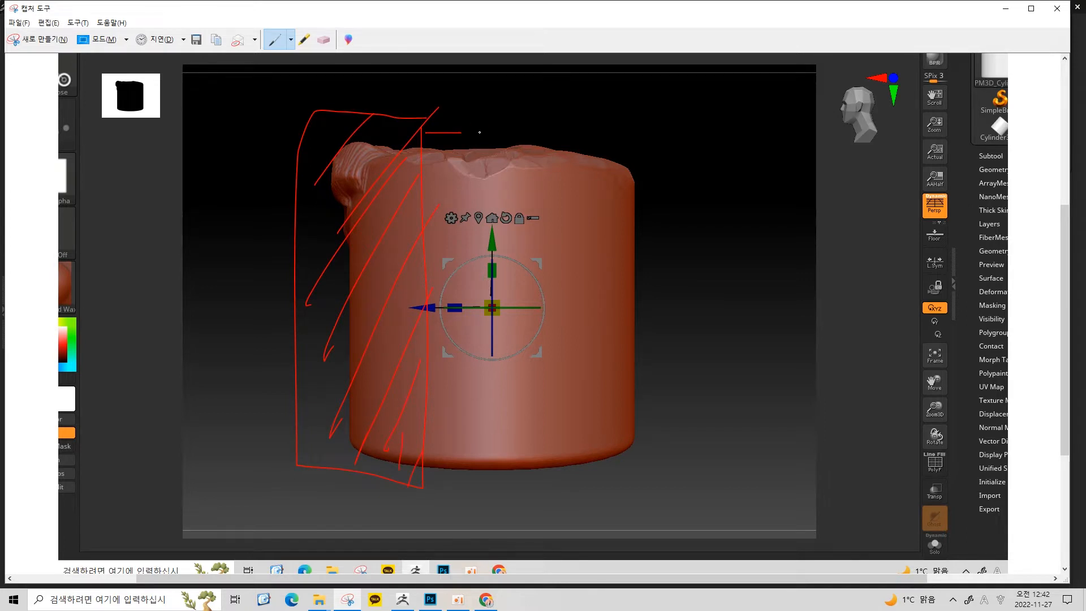
drag(458, 460, 467, 121)
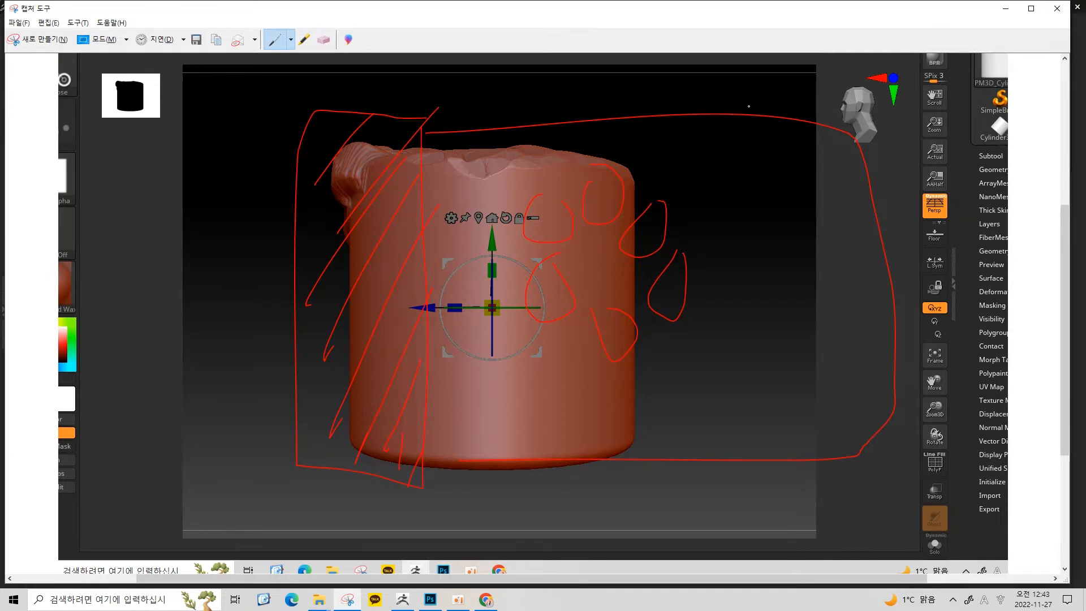
click(1013, 7)
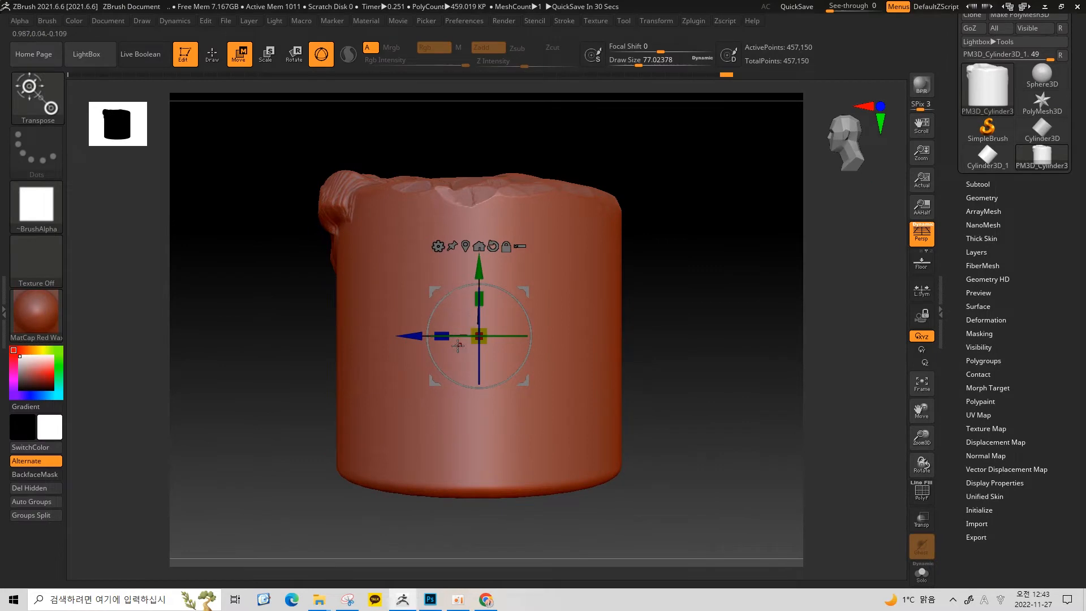
Reposition only the gizmo to the cylinder's lower edge, up along its side, and back near its middle
alt+drag(402, 338, 529, 338)
alt+drag(607, 264, 608, 384)
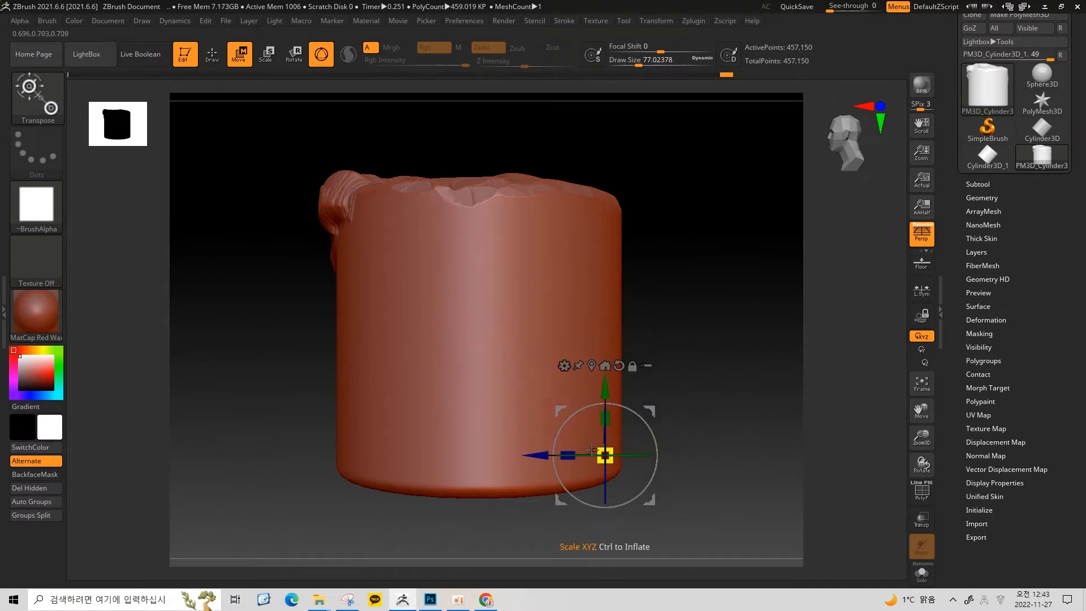
drag(574, 450, 591, 430)
alt+drag(605, 390, 621, 203)
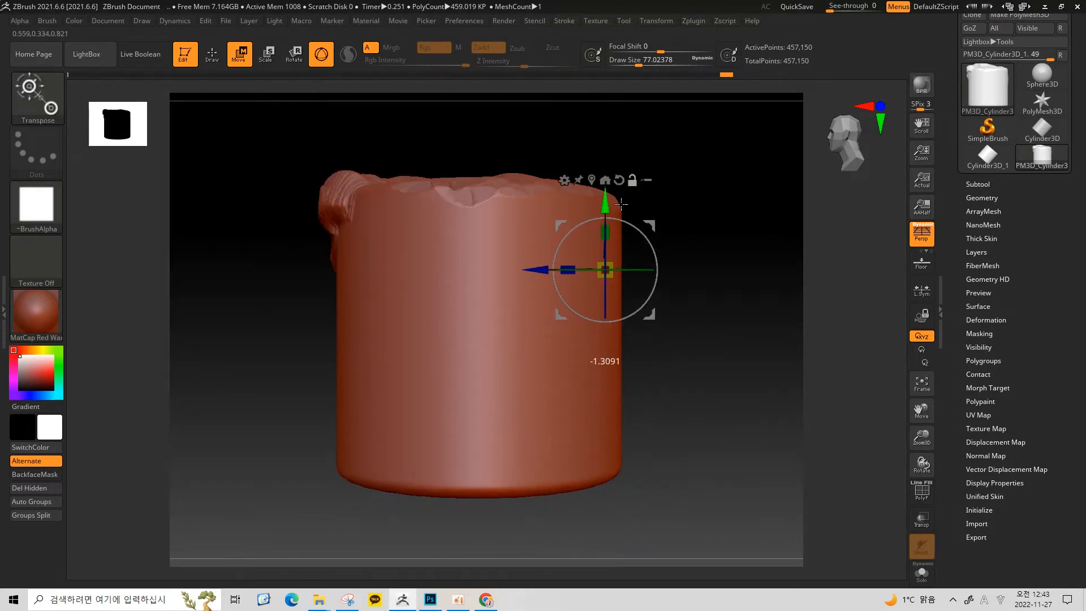
alt+drag(537, 272, 407, 270)
alt+drag(476, 197, 475, 267)
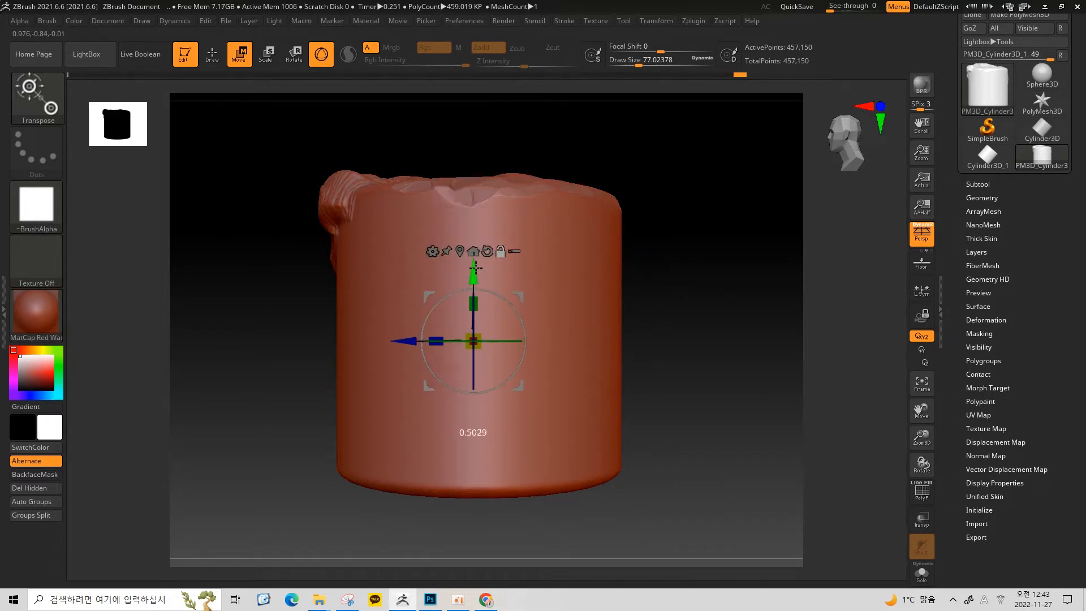
Recentre the gizmo on the cylinder and try a move along Z, undoing the move
click(460, 252)
drag(404, 318, 629, 301)
key(ctrl+z)
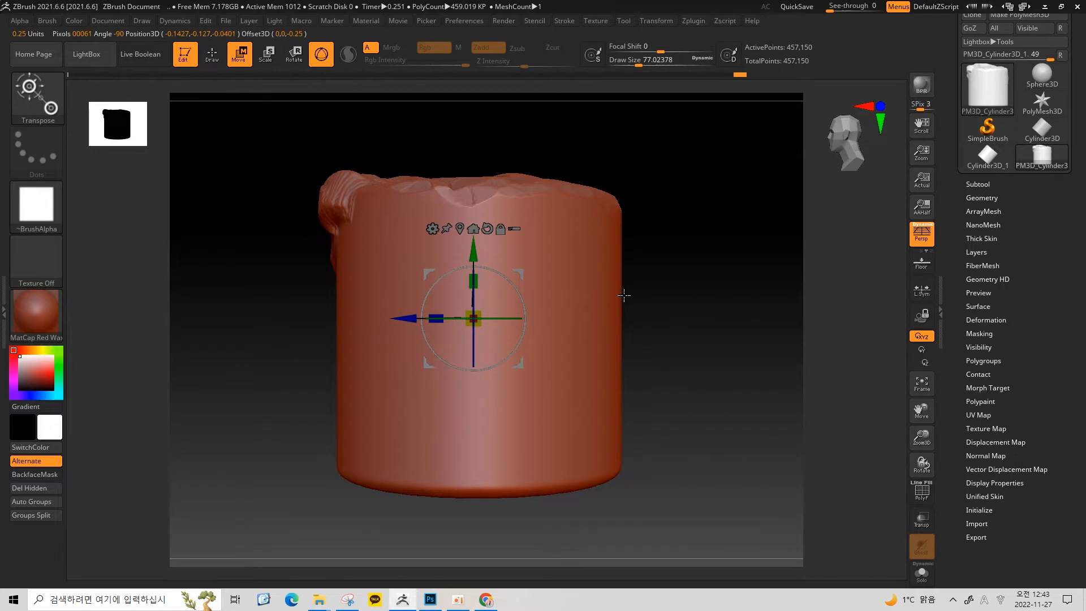
Try rotating the cylinder with the gizmo's outer ring from an angled view, undo it, and snap back to the side view
alt+drag(662, 273, 703, 291)
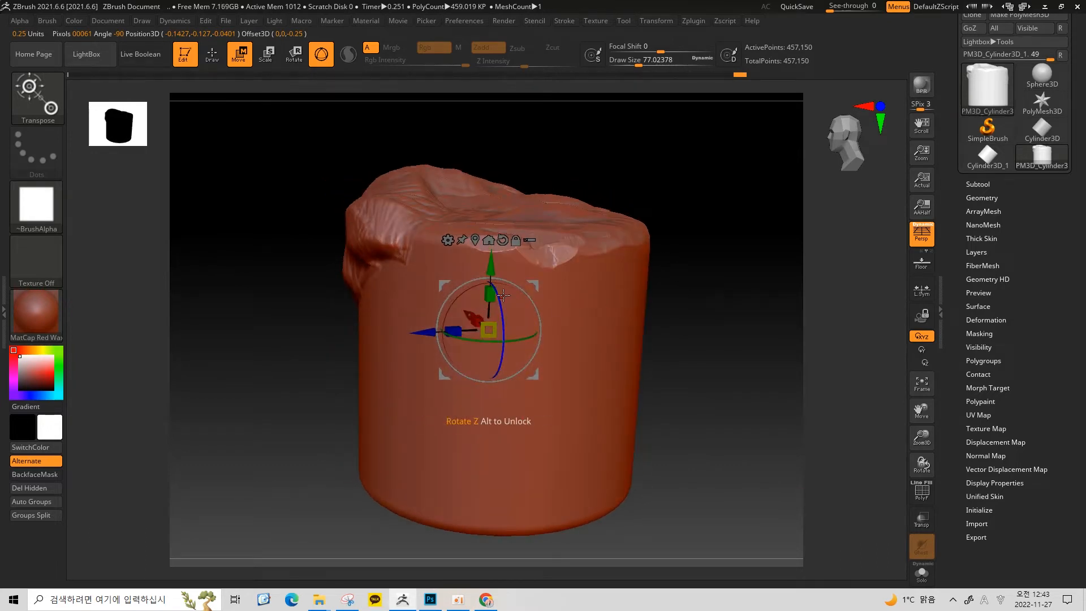
drag(521, 289, 554, 343)
key(ctrl+z)
shift+drag(701, 237, 665, 212)
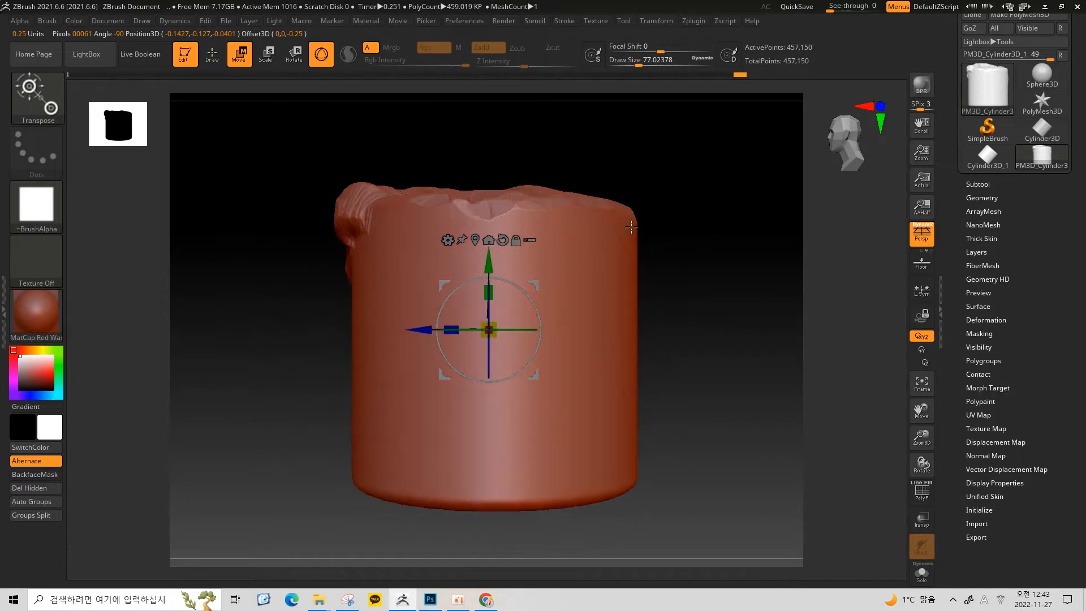
Re-enter Move mode and try scaling the cylinder uniformly and rotating it in the screen plane, undoing the rotation
click(213, 59)
key(w)
drag(489, 329, 496, 354)
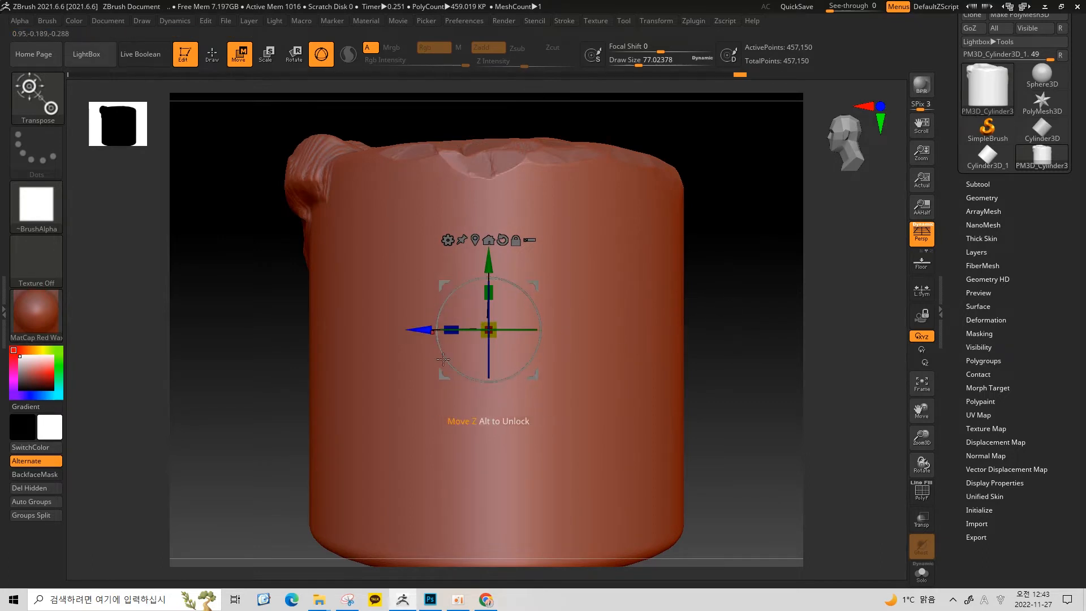
drag(445, 363, 559, 250)
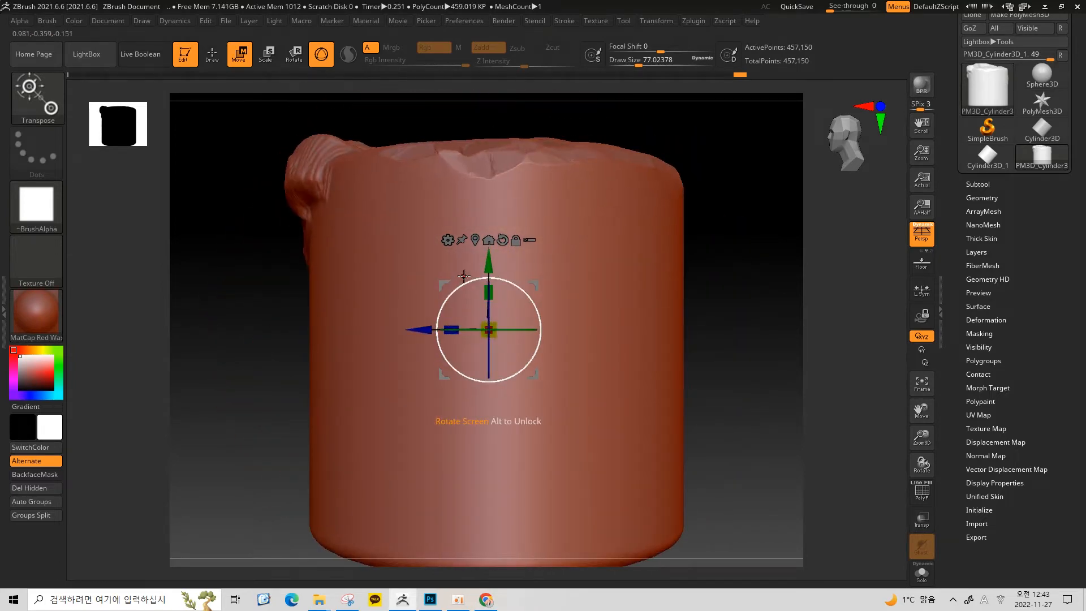
drag(461, 276, 575, 364)
key(ctrl+z)
Try another rotation around the gizmo's outer ring from a different viewing angle, undoing it
drag(718, 283, 738, 311)
mouse_move(515, 286)
mouse_down()
mouse_move(406, 361)
mouse_move(622, 294)
mouse_up()
key(ctrl+z)
From a tilted top view, try rotating the cylinder in the screen plane and about X, undoing each rotation
mouse_move(737, 333)
mouse_down()
mouse_move(745, 286)
mouse_move(778, 284)
mouse_move(742, 279)
mouse_move(707, 315)
mouse_move(690, 289)
mouse_move(721, 240)
mouse_move(720, 275)
mouse_up()
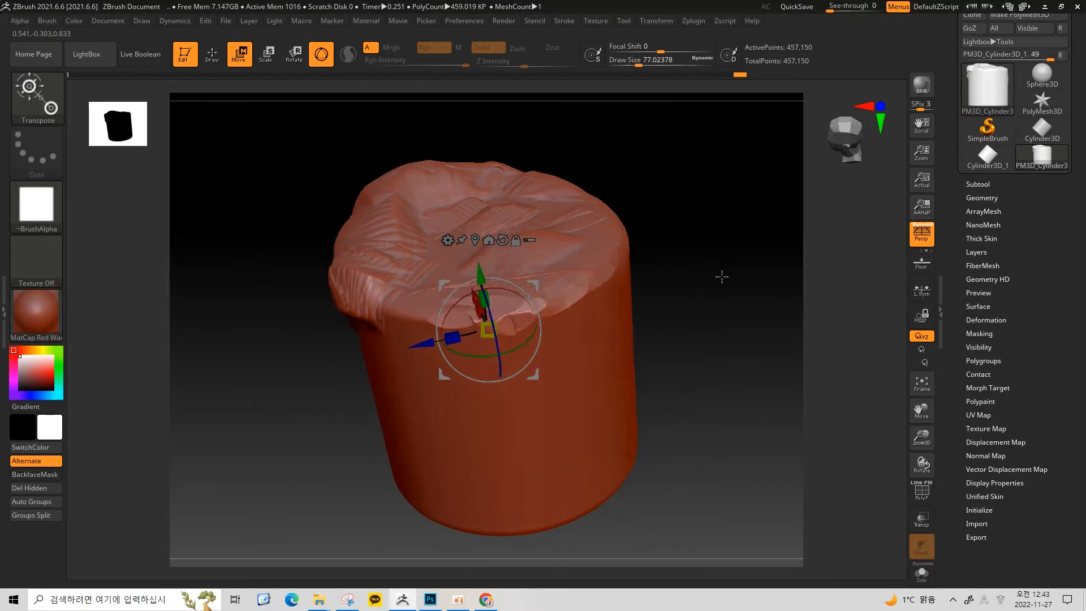
drag(506, 279, 656, 362)
key(ctrl+z)
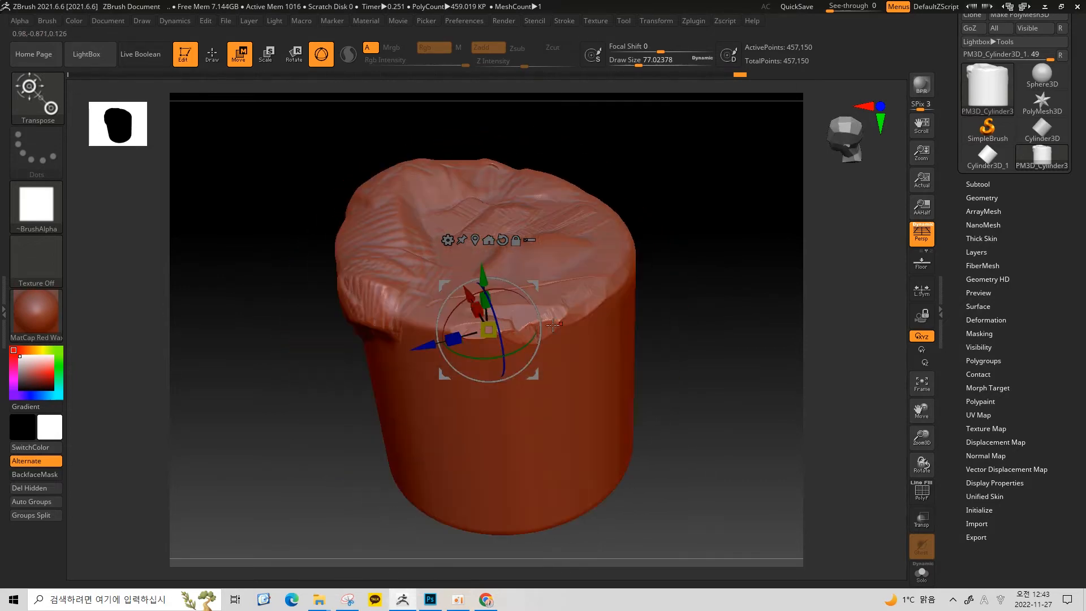
drag(458, 303, 707, 276)
key(ctrl+z)
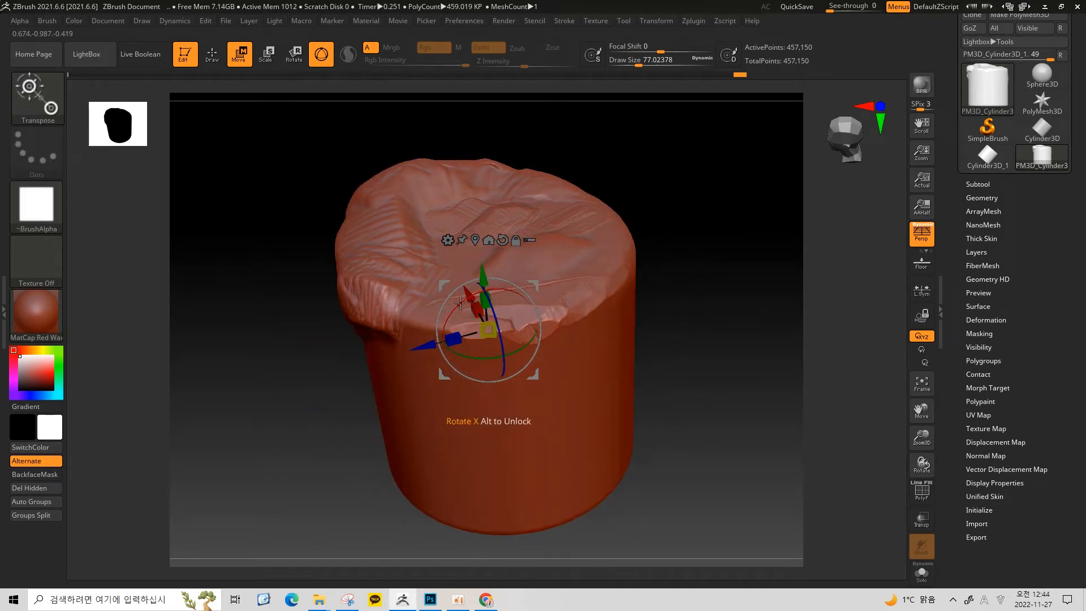
Try rotating the cylinder about its X and Z axes from the tilted view, undoing each rotation
drag(460, 302, 599, 339)
key(ctrl+z)
drag(483, 357, 521, 424)
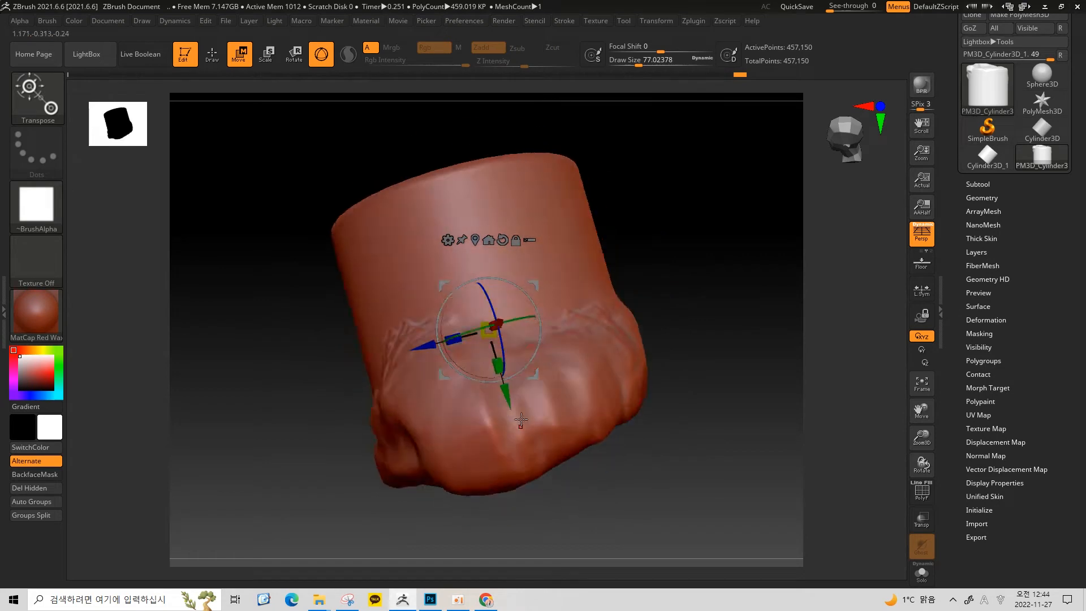
key(ctrl+z)
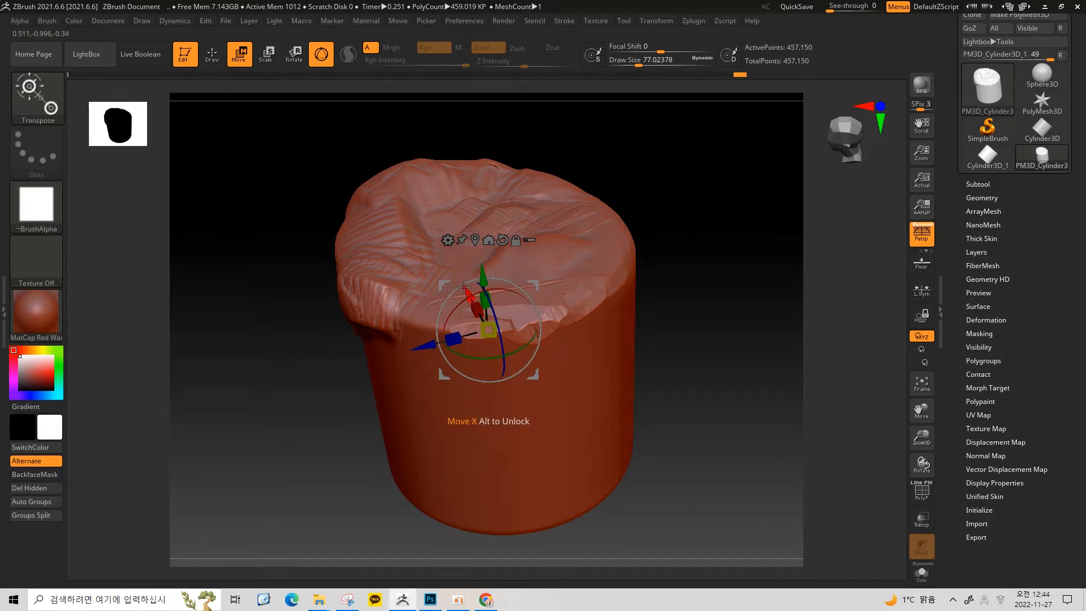
From a lower viewing angle, try rotating the cylinder about Z and Y, undoing each rotation
drag(463, 283, 686, 313)
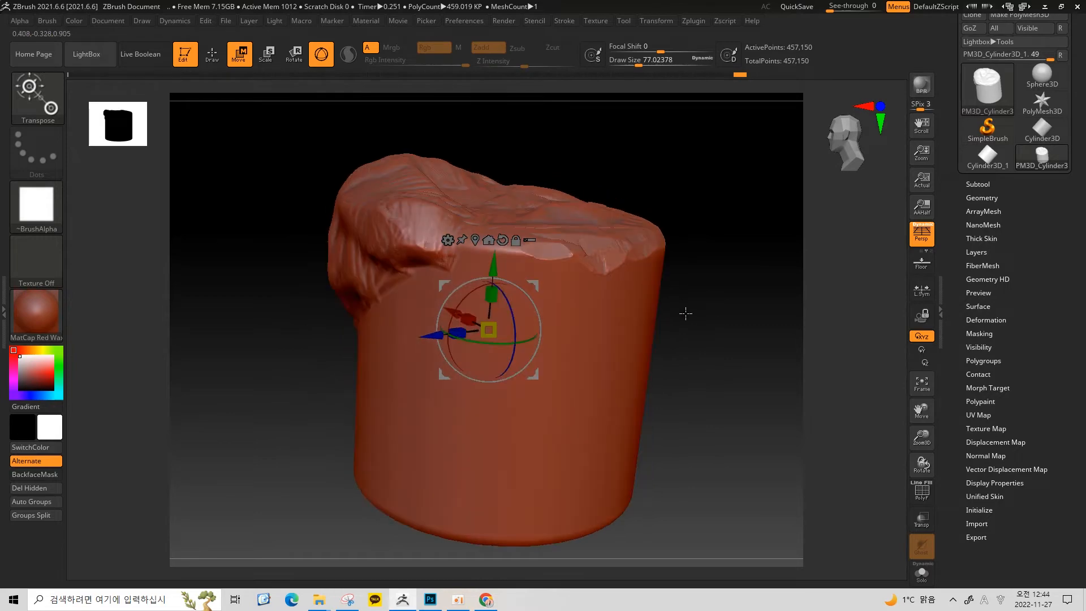
drag(516, 314, 460, 328)
key(ctrl+z)
key(ctrl+z)
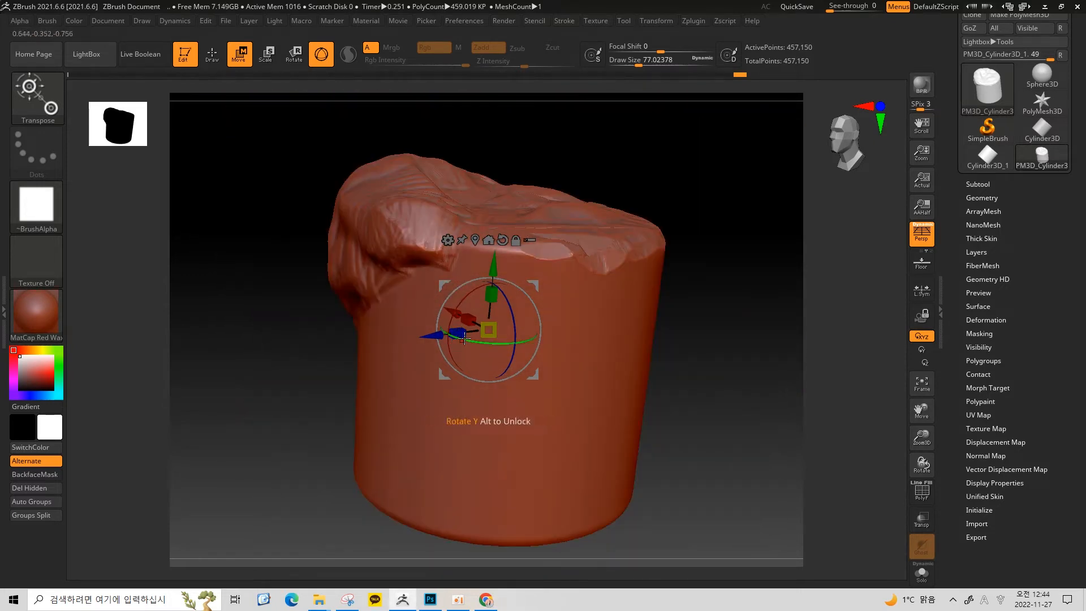
drag(459, 328, 443, 154)
key(ctrl+z)
Try stretching the cylinder along the gizmo's Y, X and Z axes one at a time, undoing each scale
drag(491, 294, 493, 169)
key(ctrl+z)
drag(466, 317, 283, 232)
key(ctrl+z)
drag(457, 333, 220, 333)
key(ctrl+z)
Turn on the floor grid, check the cylinder against it in Draw mode, and return to Move mode
click(922, 261)
drag(713, 368, 610, 349)
key(q)
mouse_move(727, 417)
mouse_down()
mouse_move(771, 368)
mouse_move(781, 271)
mouse_up()
drag(696, 482, 682, 309)
key(w)
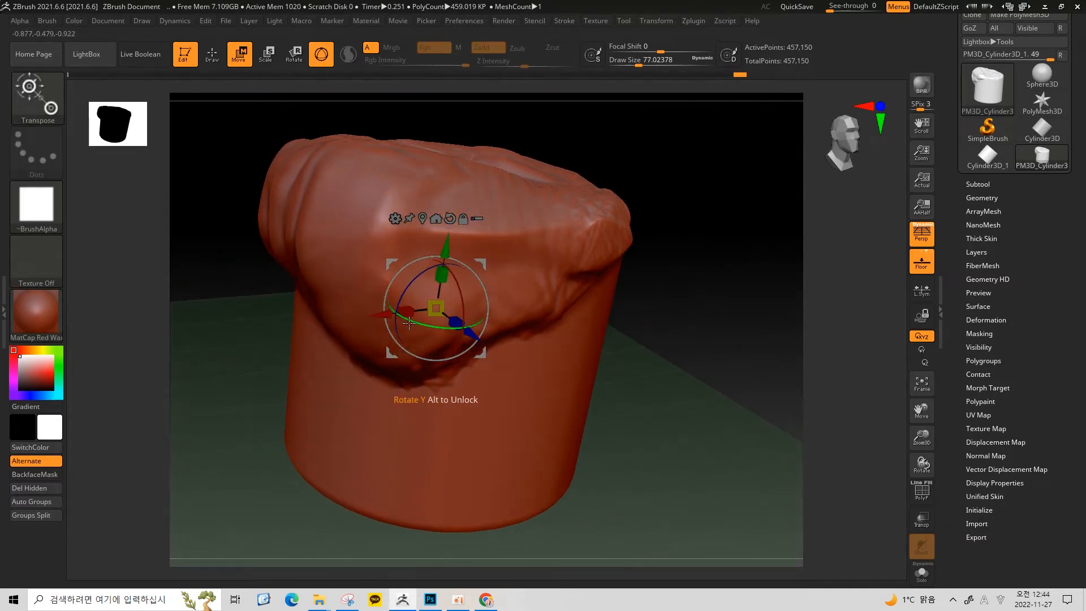
Try rotating the cylinder about Y and moving it freely in the screen plane, undoing each change
drag(409, 323, 417, 298)
key(ctrl+z)
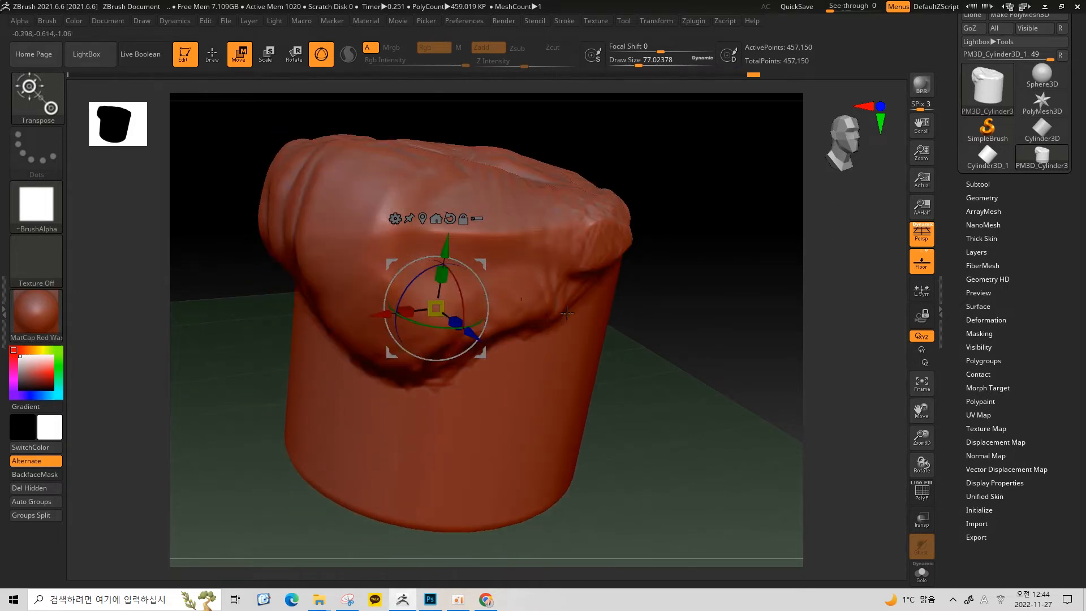
key(ctrl+z)
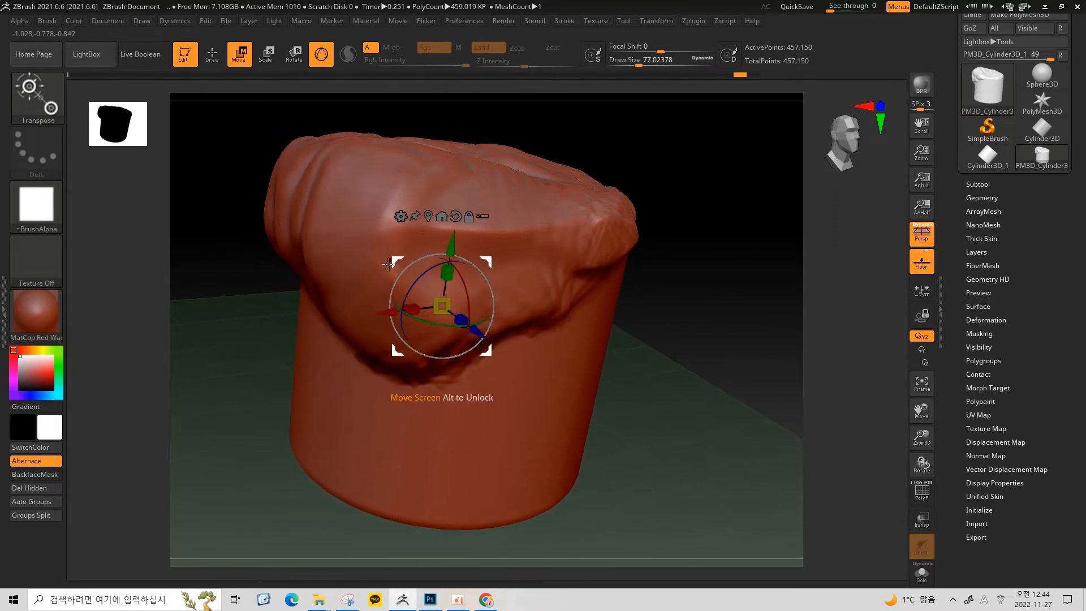
alt+drag(661, 334, 653, 307)
drag(487, 261, 766, 221)
drag(531, 141, 736, 234)
key(ctrl+z)
drag(496, 297, 669, 241)
key(ctrl+z)
Try moving the cylinder both ways along Z and upward along Y, undoing each move
alt+drag(575, 264, 621, 303)
drag(560, 339, 747, 340)
key(ctrl+z)
drag(562, 339, 480, 339)
key(ctrl+z)
drag(494, 270, 494, 148)
key(ctrl+z)
drag(559, 342, 786, 342)
key(ctrl+z)
Frame the cylinder, open the Subtool list, and set its visible count to 6 after trying 12
drag(719, 283, 695, 291)
key(f)
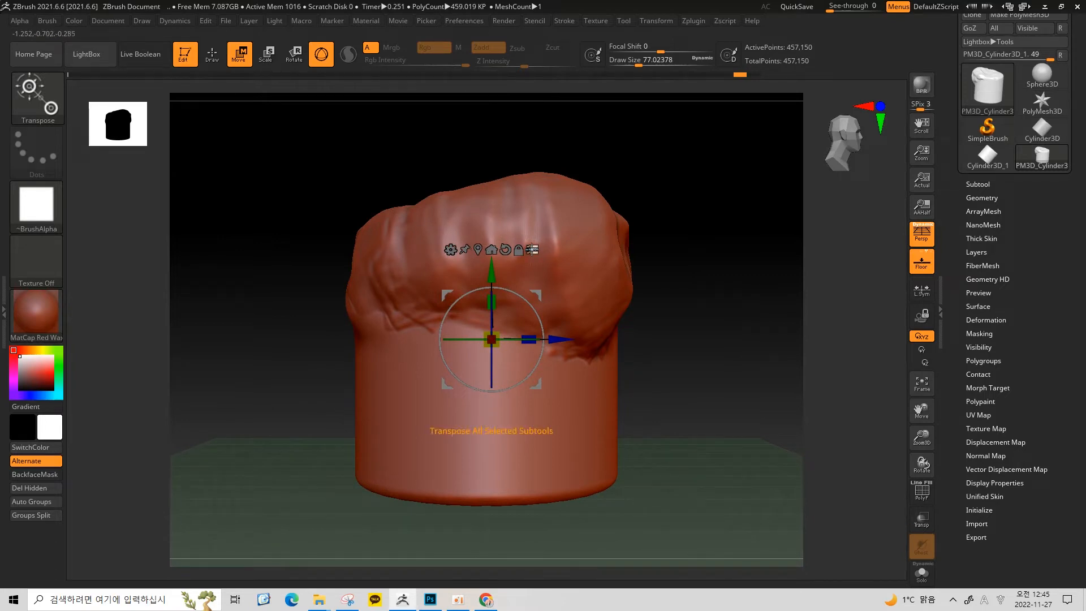
click(978, 185)
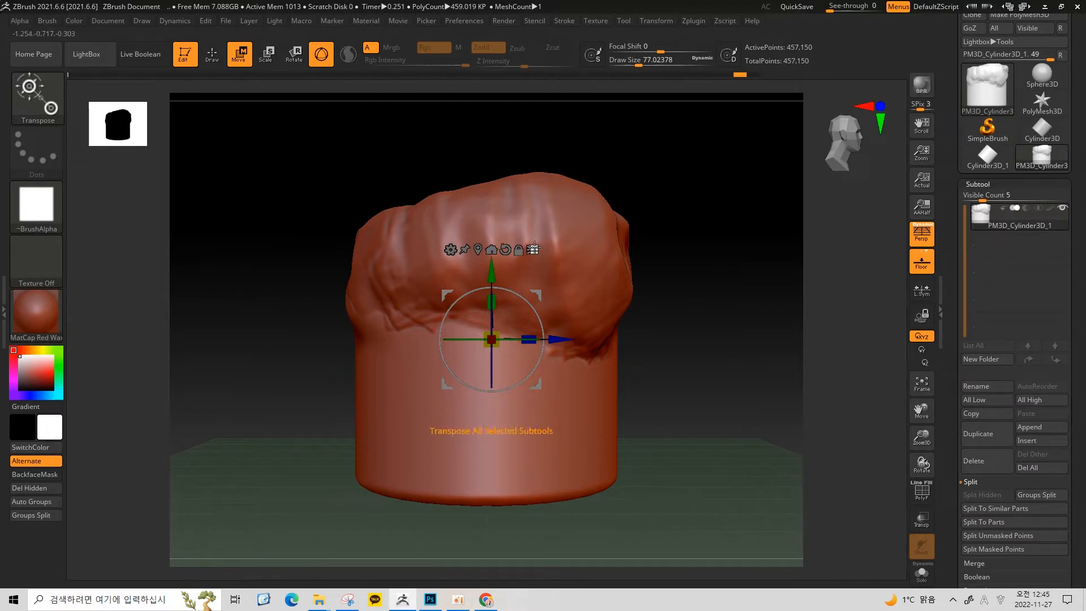
alt+drag(736, 223, 756, 245)
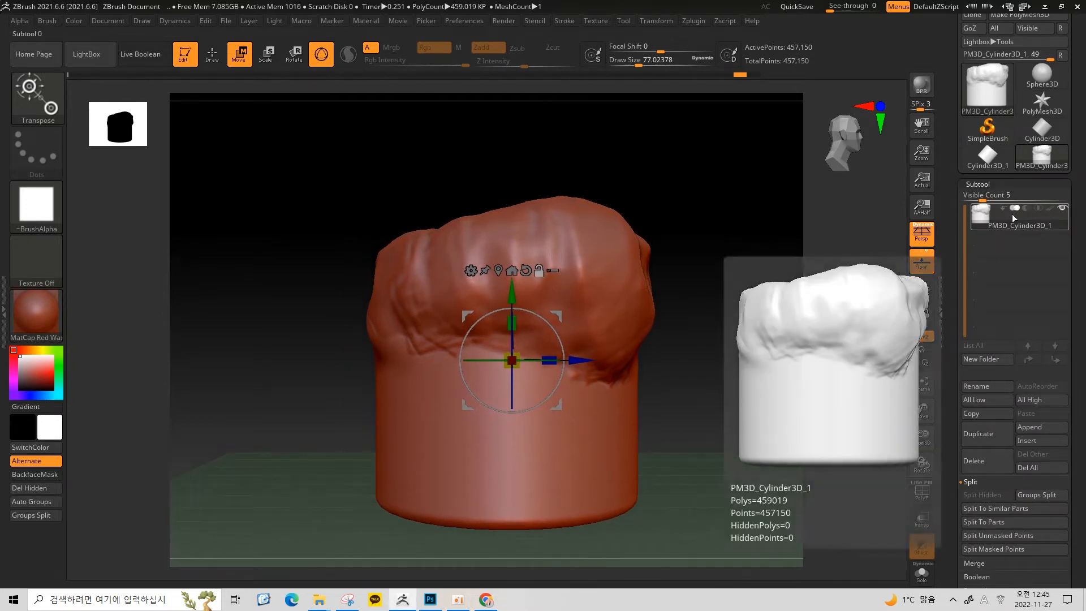
mouse_move(985, 224)
drag(980, 197, 1012, 198)
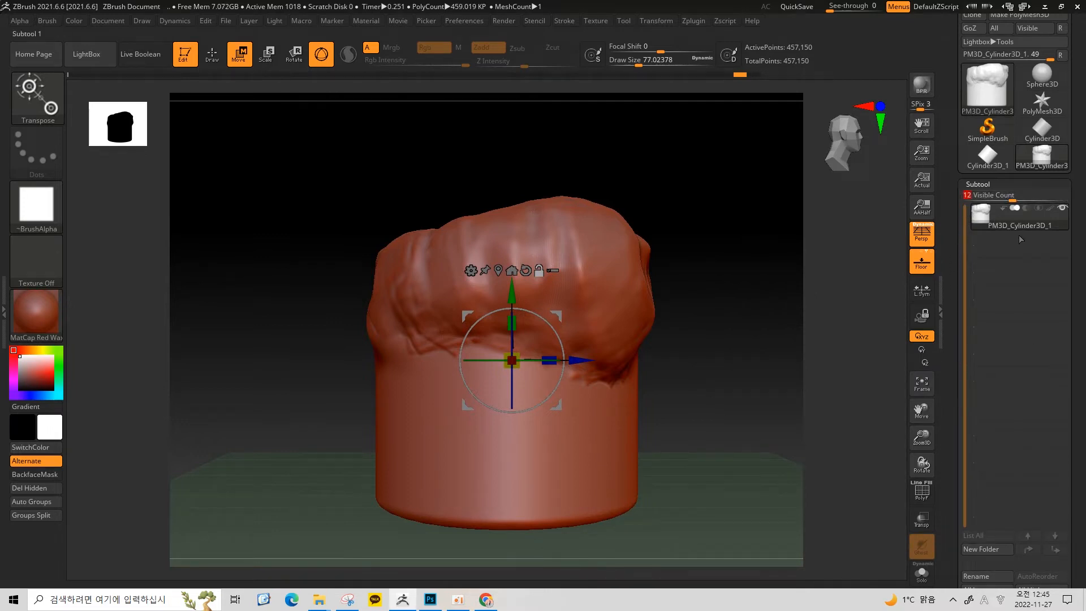
drag(1001, 198, 985, 237)
Duplicate the cylinder subtool four times and set the Subtool list's visible count to 16
click(1000, 470)
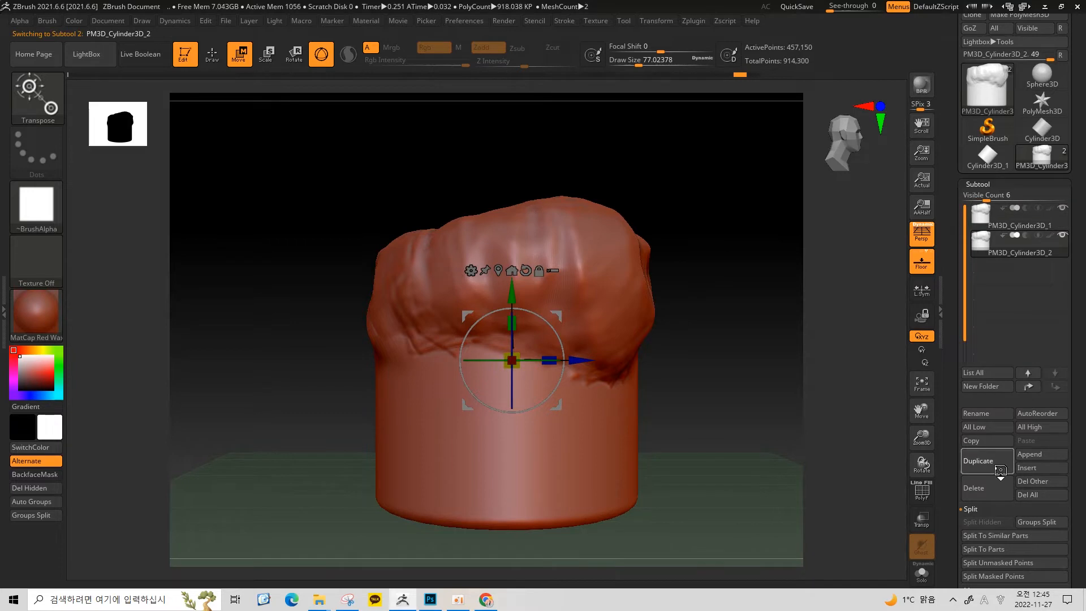
click(1000, 470)
click(1000, 470)
click(1000, 470)
drag(986, 198, 1029, 198)
Spread the copies along Z, placing the fifth on one side of the original and the fourth and third on the other
drag(585, 361, 784, 359)
key(ctrl+z)
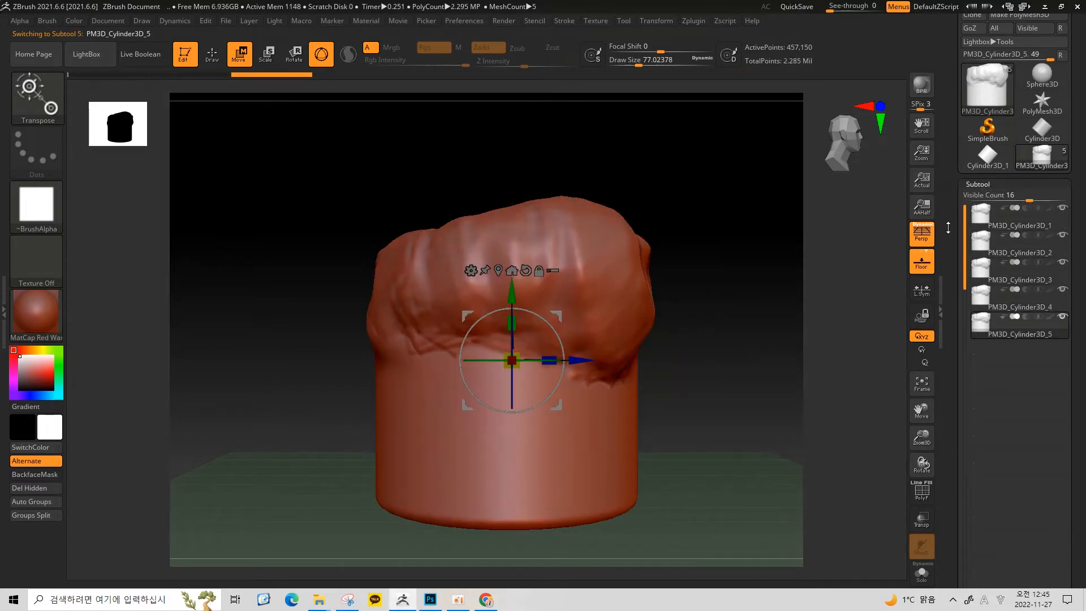
alt+drag(793, 282, 737, 384)
click(1032, 297)
drag(507, 384, 256, 384)
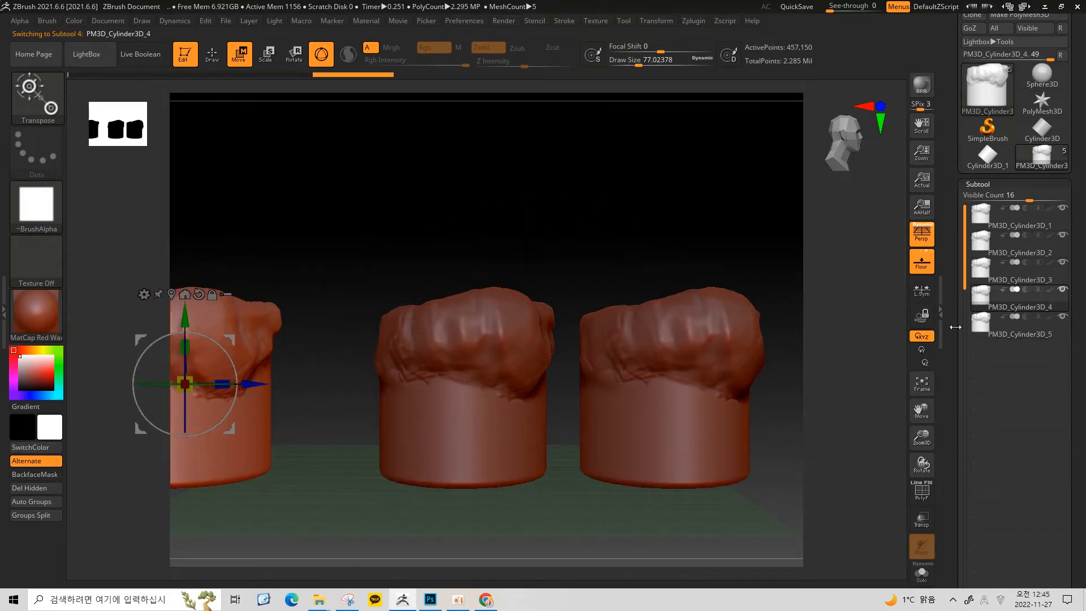
click(1041, 282)
drag(498, 384, 278, 384)
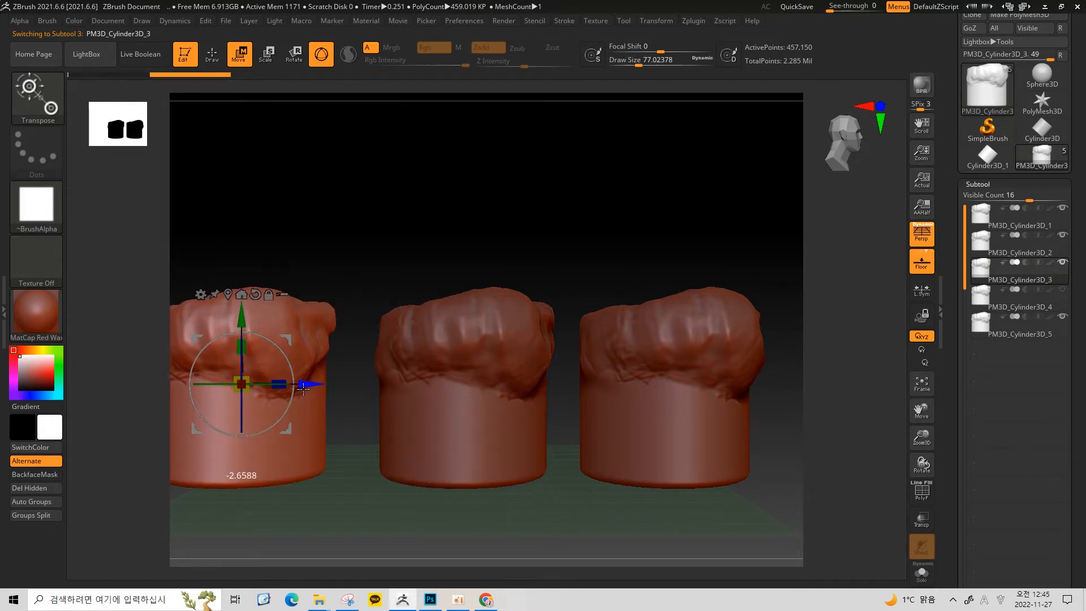
Raise the second cylinder along Y above the row and reselect the first cylinder in an angled view
click(1012, 258)
drag(466, 317, 466, 99)
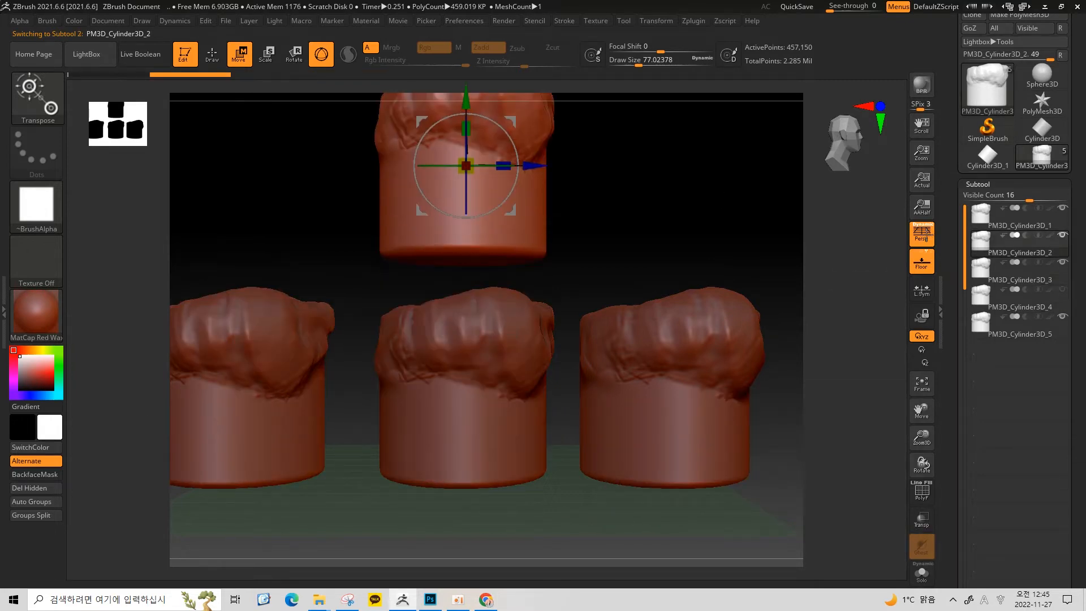
click(1012, 224)
alt+drag(720, 196, 724, 259)
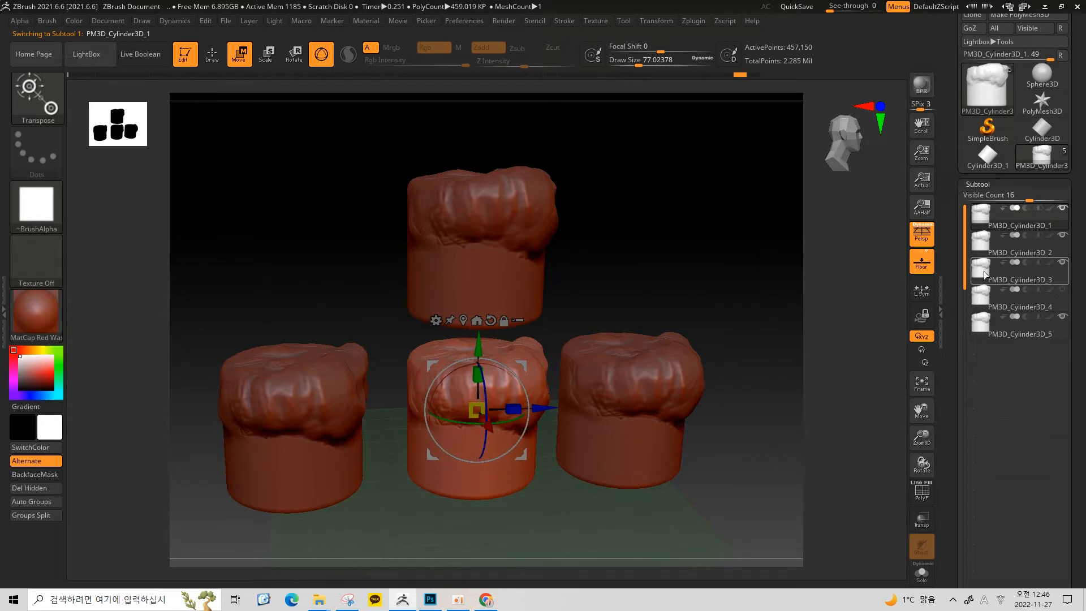
Select the fourth cylinder and place it above the third, level with the raised second cylinder
click(996, 249)
click(1004, 296)
ctrl+drag(249, 362, 236, 164)
drag(301, 222, 374, 221)
alt+drag(740, 371, 751, 371)
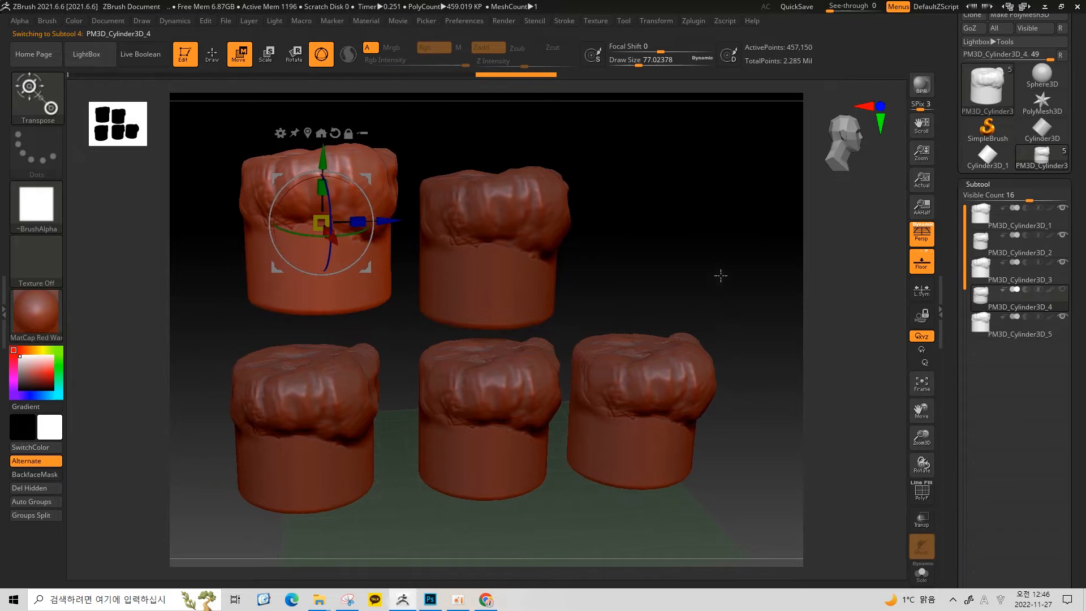
drag(720, 279, 718, 255)
drag(323, 155, 323, 186)
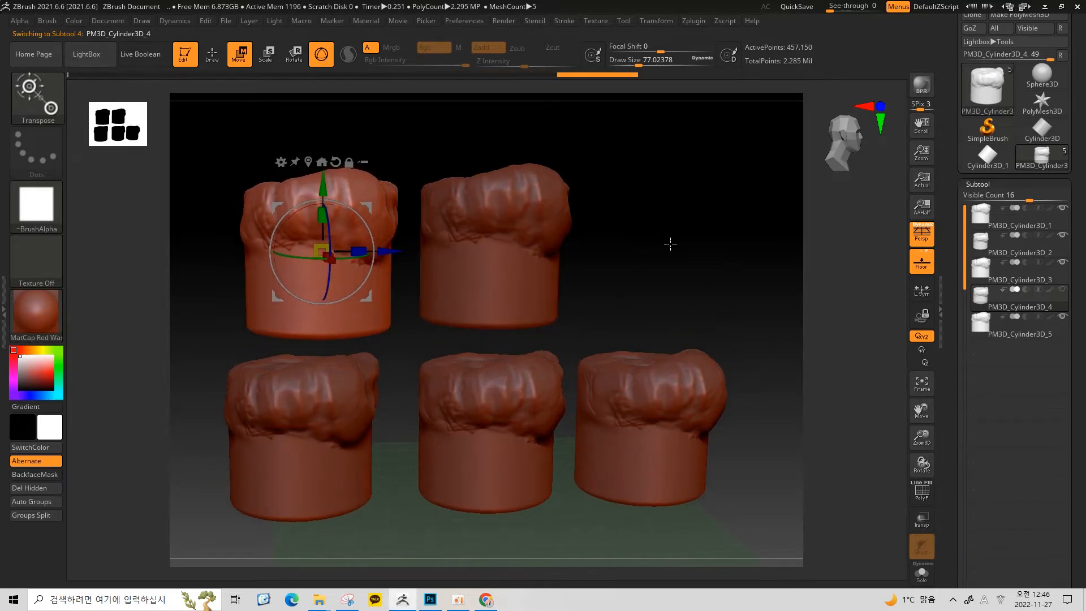
drag(656, 230, 655, 242)
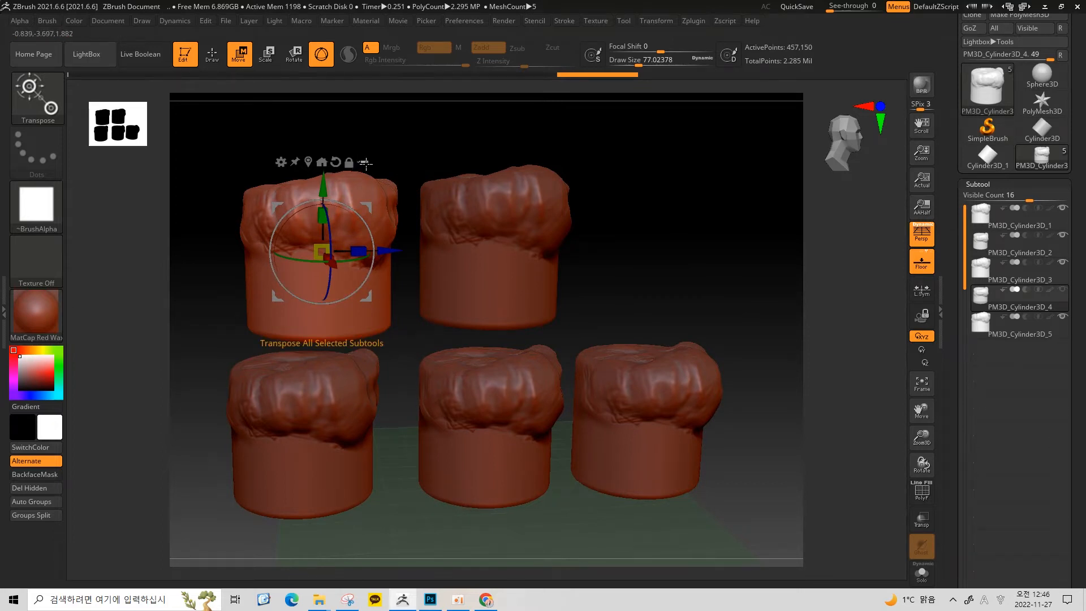
Try moving the fourth cylinder along Y, alone and with Transpose All Selected Subtools, undoing each move
drag(323, 187, 342, 152)
key(ctrl+z)
ctrl+right_drag(682, 254, 647, 240)
drag(323, 183, 399, 284)
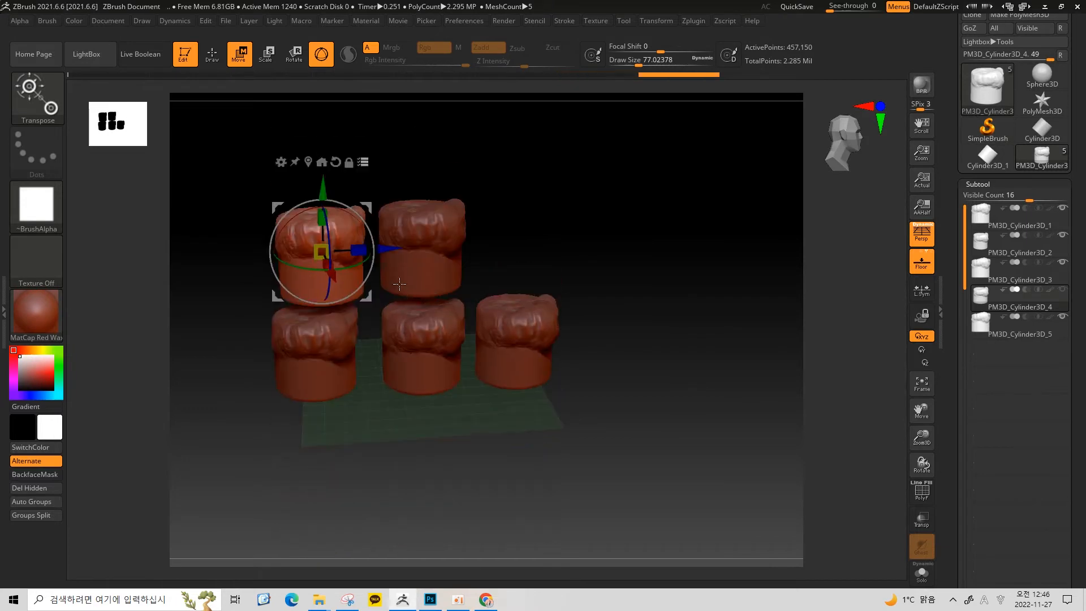
key(ctrl+z)
ctrl+right_drag(606, 164, 667, 195)
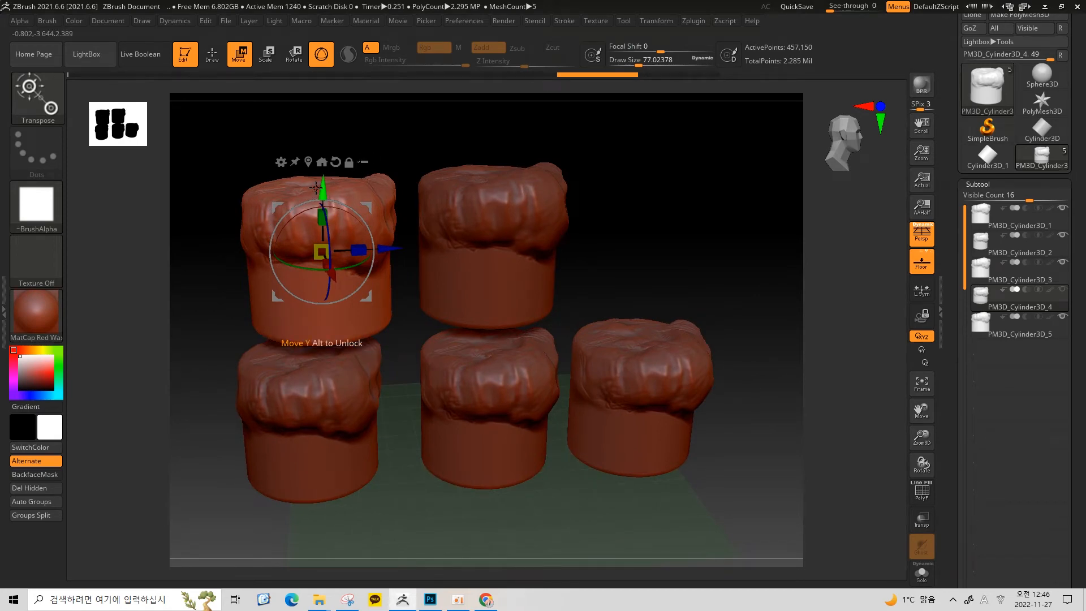
Examine the fourth cylinder's gizmo options for Transpose All Selected Subtools and Lock/Unlock close up
drag(316, 188, 452, 195)
alt+right_drag(362, 155, 373, 168)
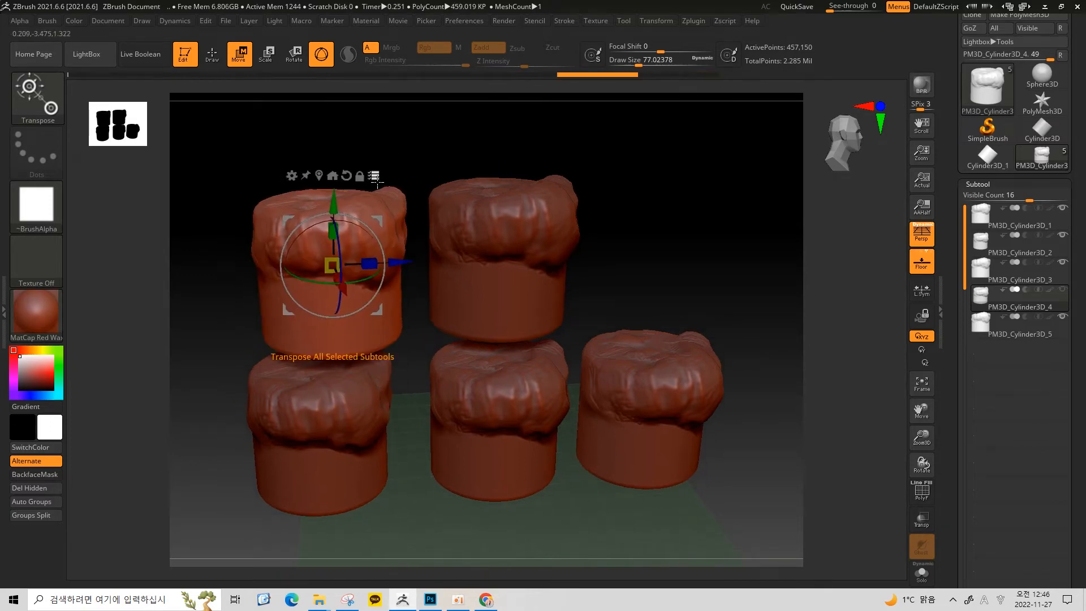
drag(399, 266, 304, 283)
alt+right_drag(566, 222, 661, 219)
alt+right_drag(414, 144, 485, 177)
alt+right_drag(554, 142, 416, 227)
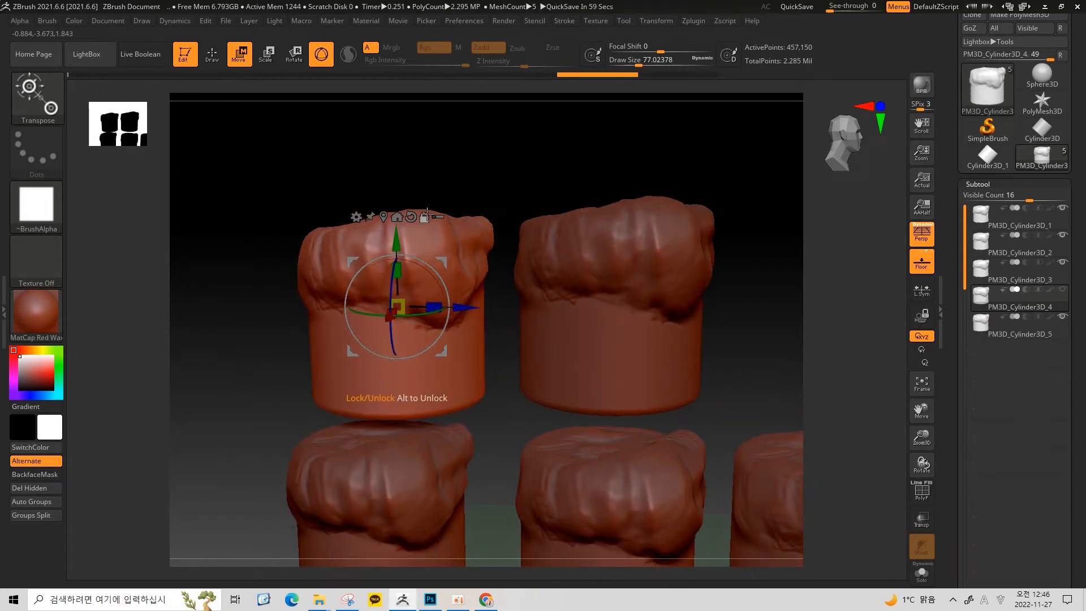
Set the Subtool list's visible count to 9 and delete the four copies, keeping only PM3D_Cylinder3D_1
click(969, 242)
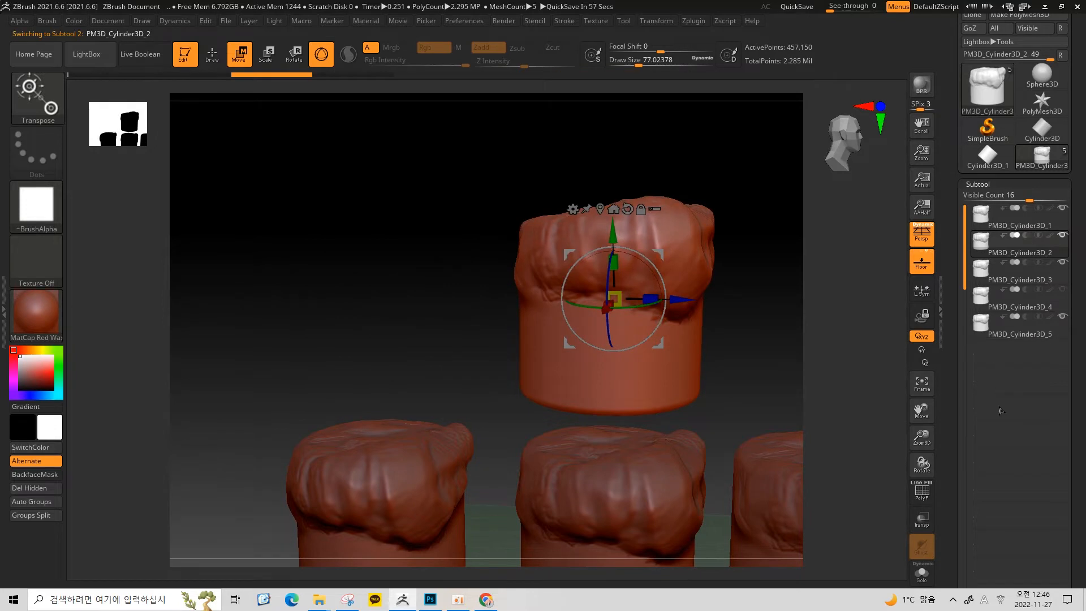
drag(1029, 198, 1000, 198)
click(980, 380)
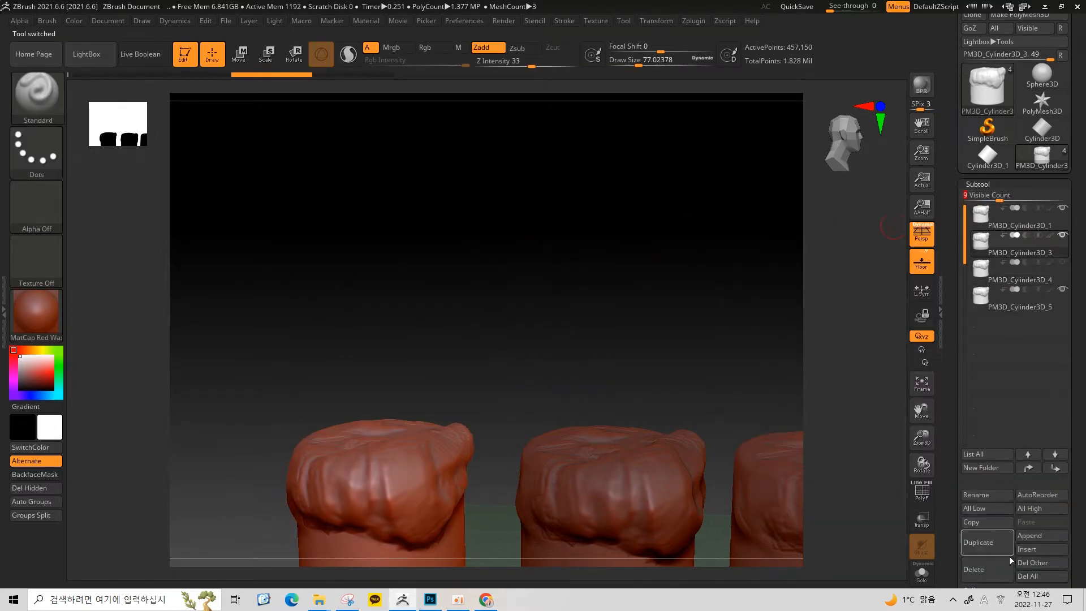
click(1004, 570)
click(1003, 570)
click(1002, 570)
Re-enter Move mode in a straight side view and shift only the gizmo's pivot down toward the cylinder's base corner
alt+drag(685, 316, 566, 296)
key(w)
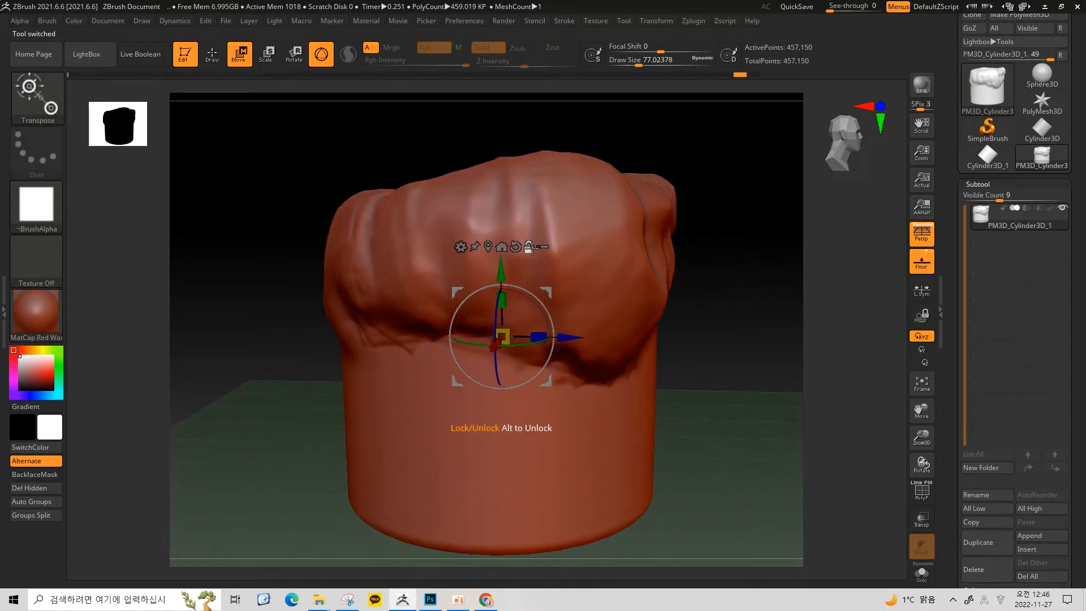
shift+drag(697, 292, 714, 295)
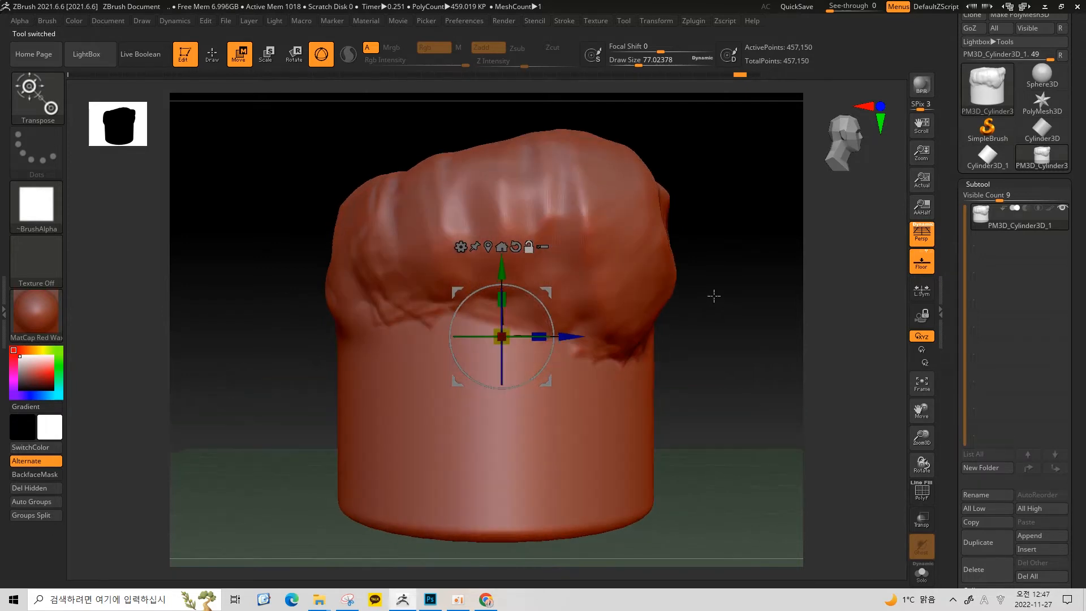
alt+drag(503, 266, 516, 440)
alt+drag(566, 480, 358, 394)
Refine the pivot's position on the cylinder's lower edge from the front view and check it from an angle
drag(665, 373, 644, 383)
alt+drag(554, 426, 420, 425)
alt+drag(355, 358, 356, 377)
mouse_move(643, 343)
mouse_down()
mouse_move(645, 320)
mouse_move(609, 317)
mouse_move(668, 345)
mouse_move(639, 353)
mouse_up()
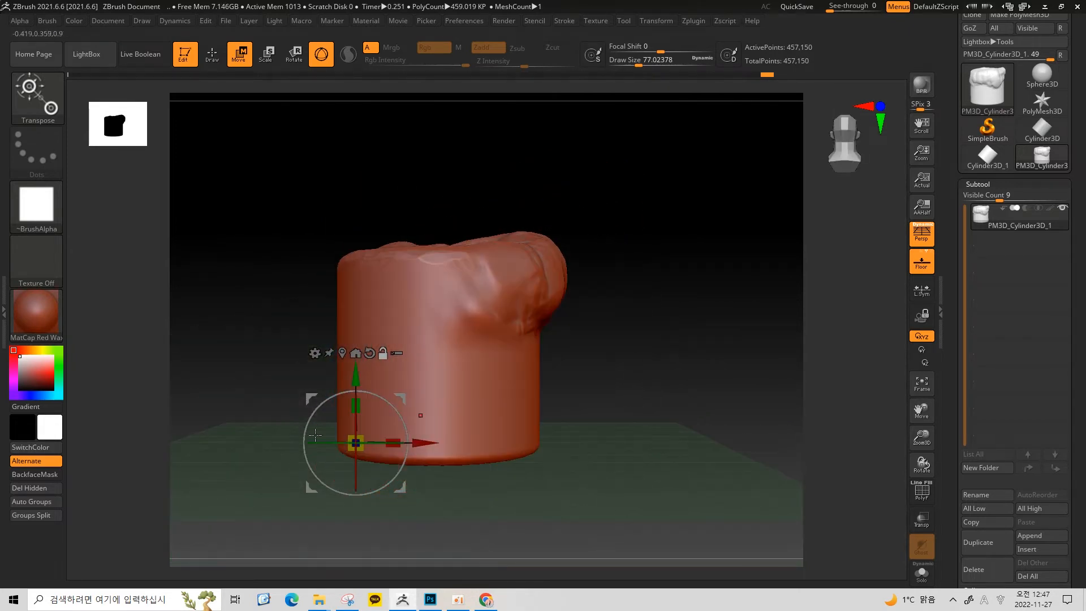
drag(696, 399, 669, 436)
drag(386, 417, 382, 412)
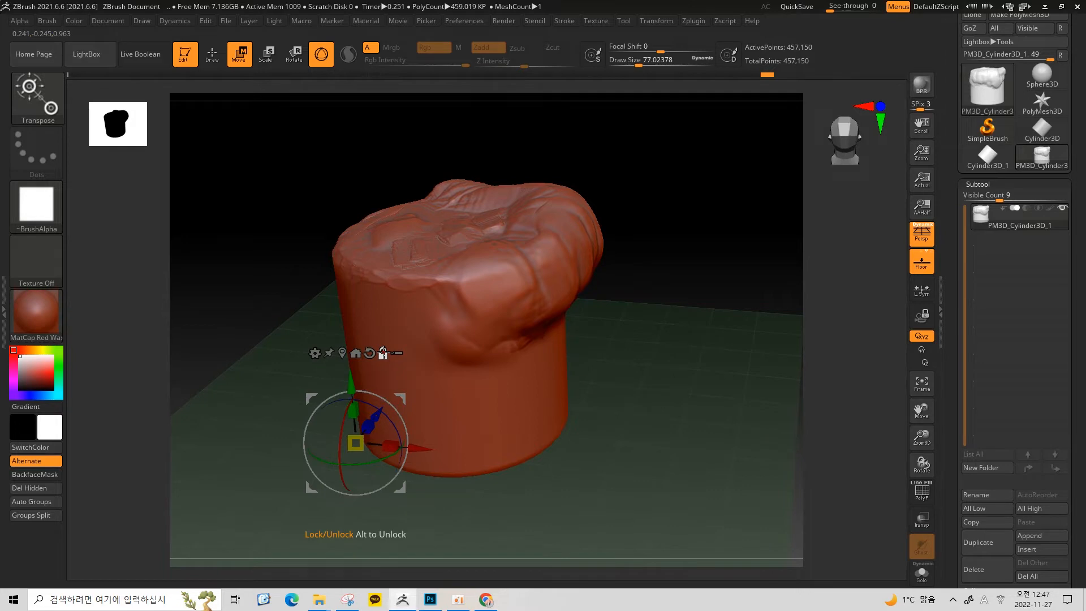
Try tipping the cylinder onto its side about the offset pivot's Z axis, undoing the rotation
drag(387, 404, 245, 268)
ctrl+right_drag(347, 289, 338, 400)
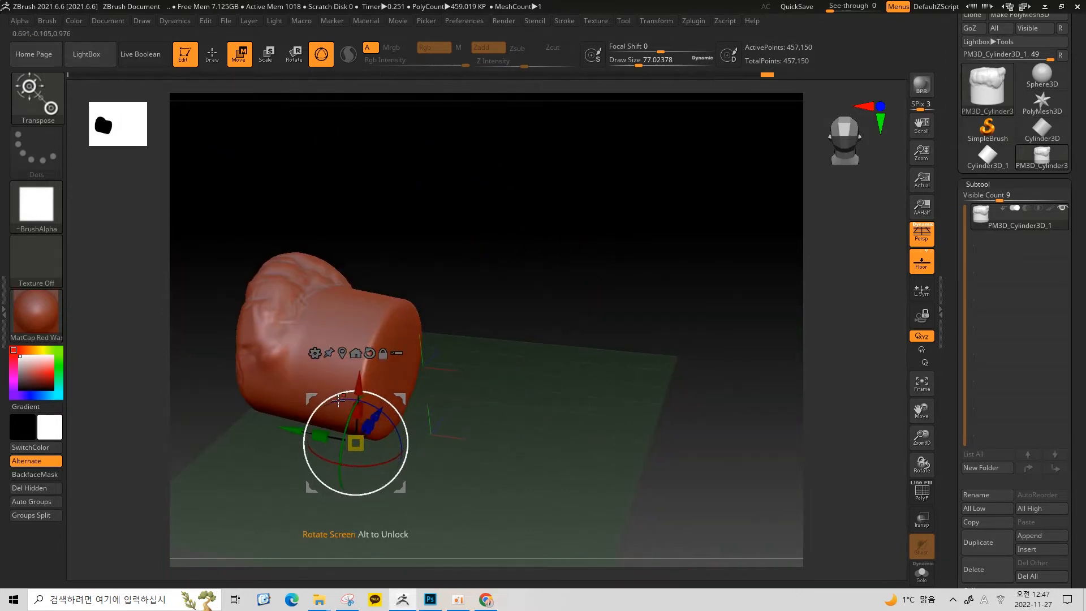
shift+drag(502, 332, 415, 359)
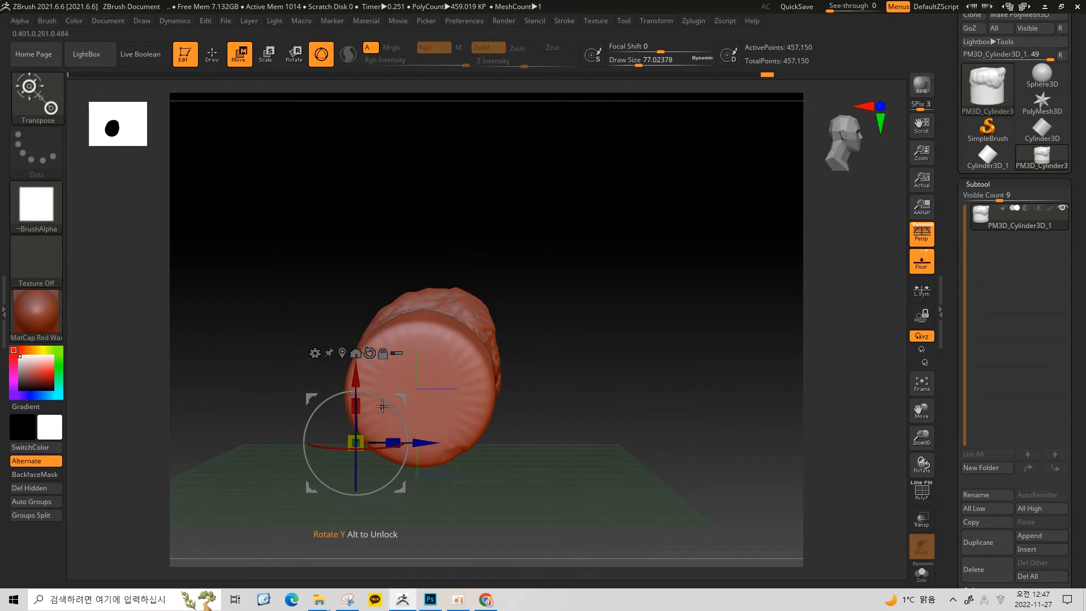
key(ctrl+z)
Try rotating the cylinder around the offset pivot from another angle, and return to the upright side view
drag(600, 398, 623, 475)
drag(377, 405, 308, 436)
drag(443, 341, 451, 291)
drag(414, 404, 572, 380)
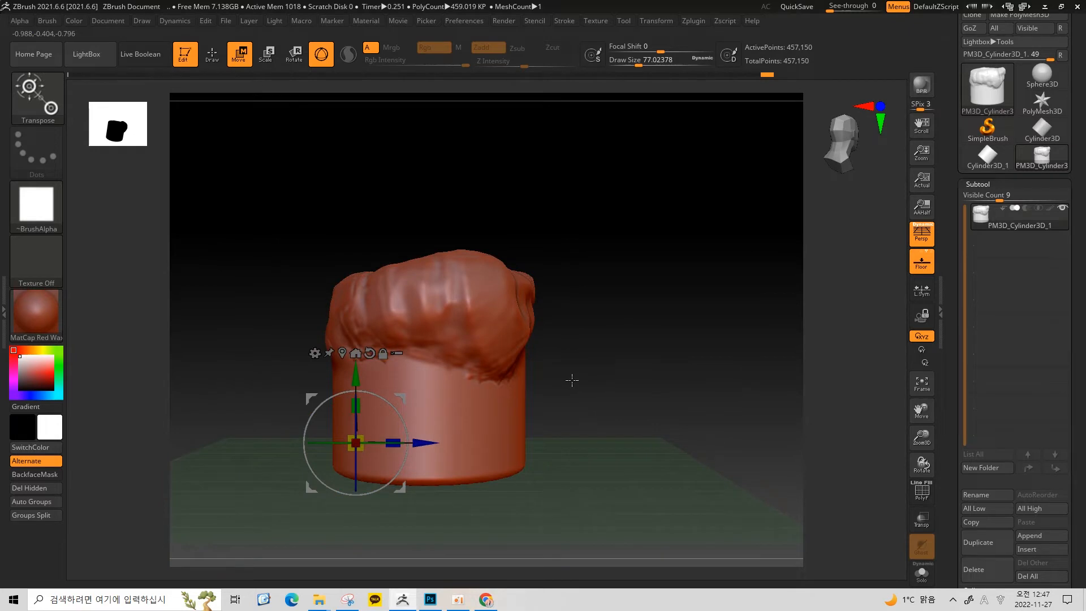
Rotate the cylinder about the Y axis around its offset pivot from a raised viewing angle
drag(603, 342, 616, 373)
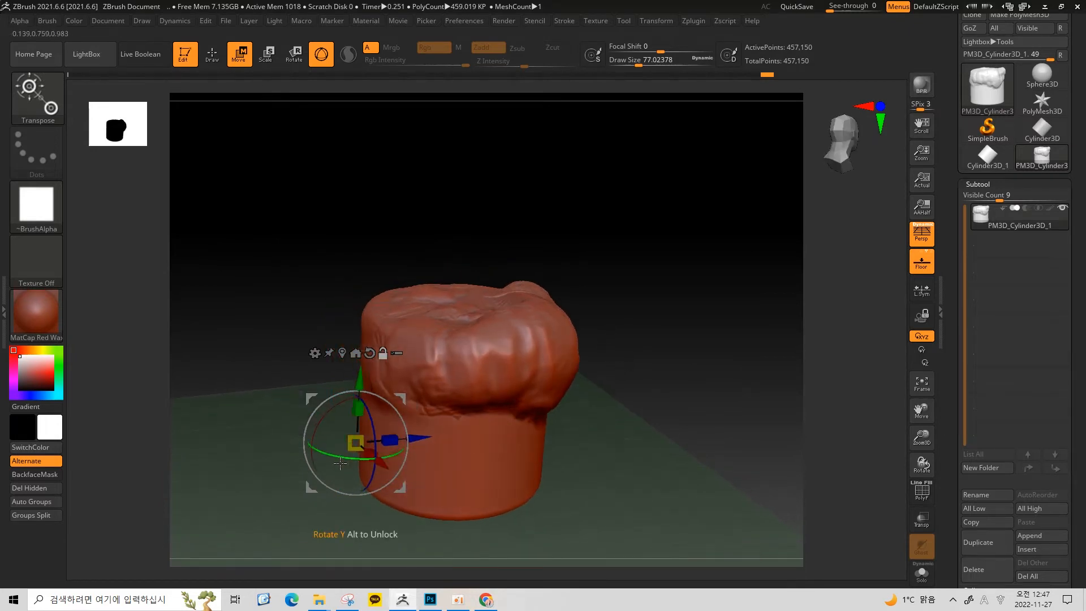
drag(342, 456, 290, 457)
drag(594, 357, 640, 379)
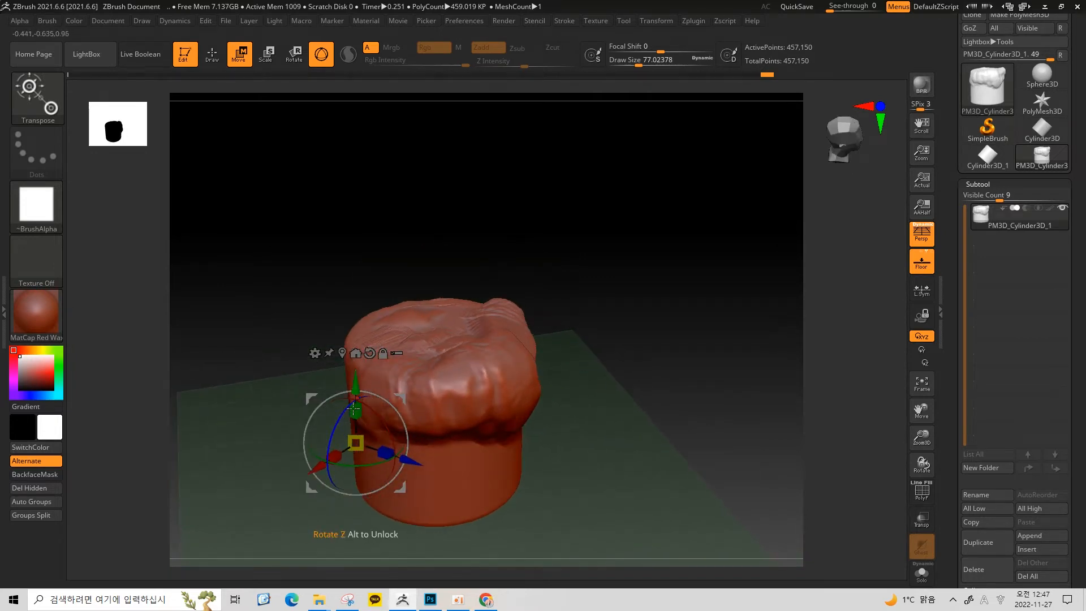
Move the unlocked pivot up along the Y axis and across the cylinder along Z from the side view
mouse_move(356, 399)
mouse_down()
mouse_move(419, 332)
mouse_move(346, 400)
mouse_up()
drag(375, 469, 718, 301)
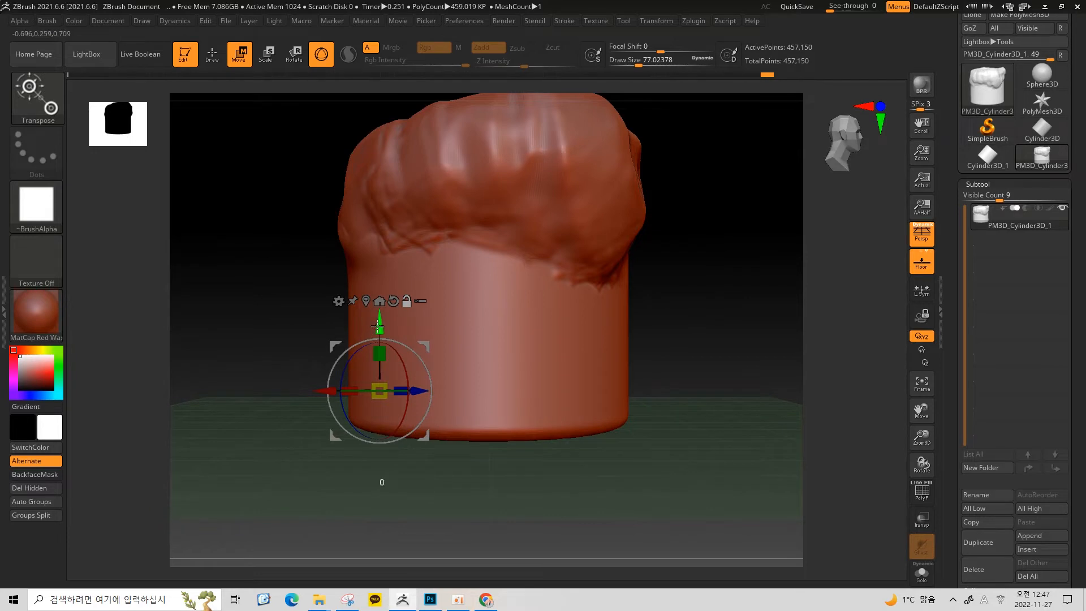
drag(378, 326, 381, 308)
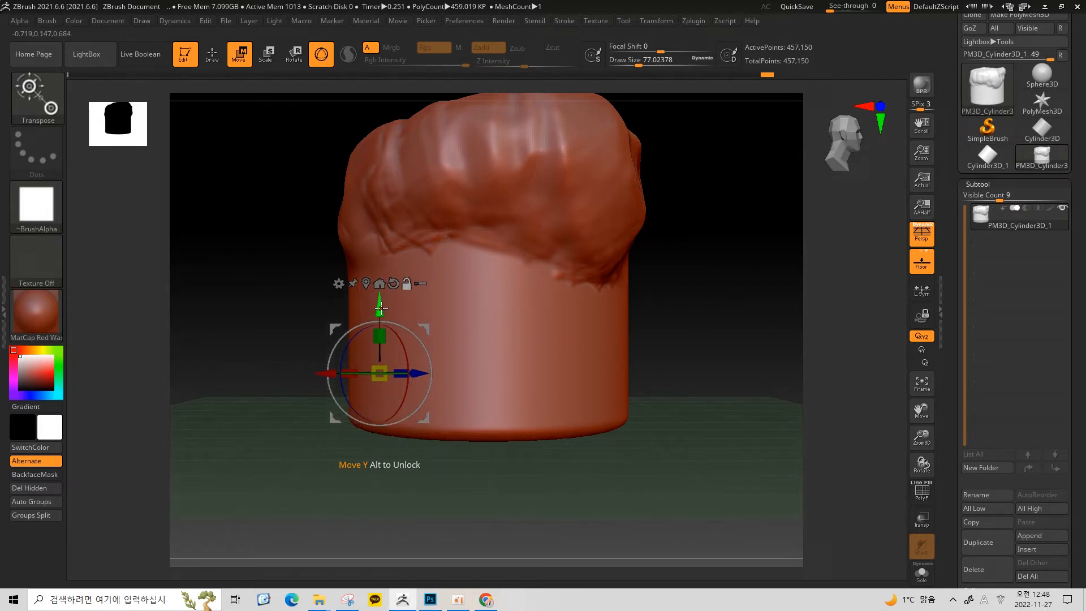
drag(381, 308, 381, 278)
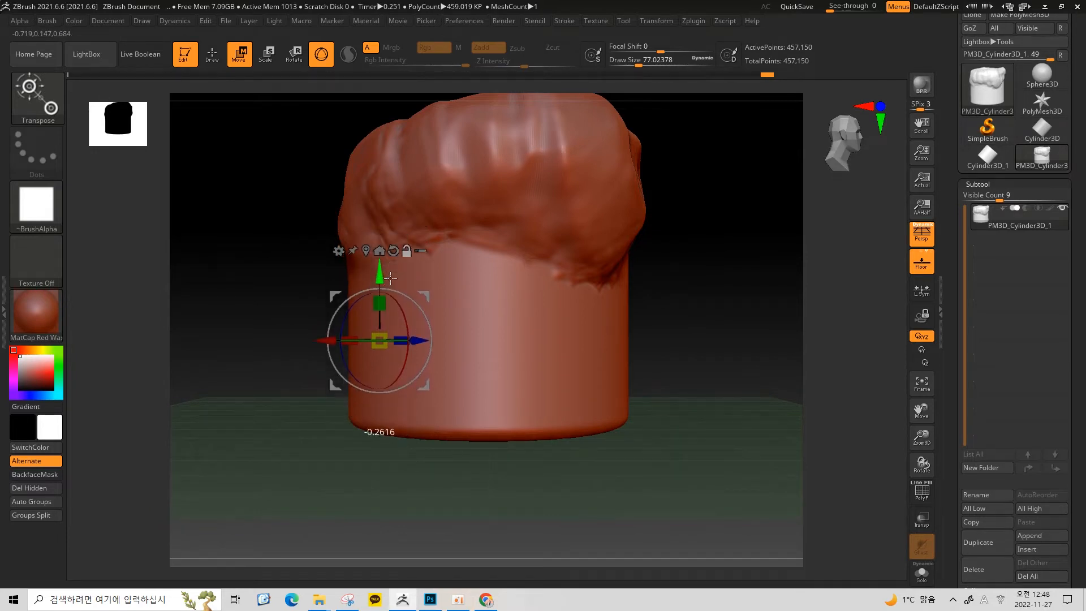
drag(417, 344, 569, 347)
Reposition the unlocked pivot along its Y, Z and X axes, placing it near the cylinder's lower edge
drag(642, 287, 638, 316)
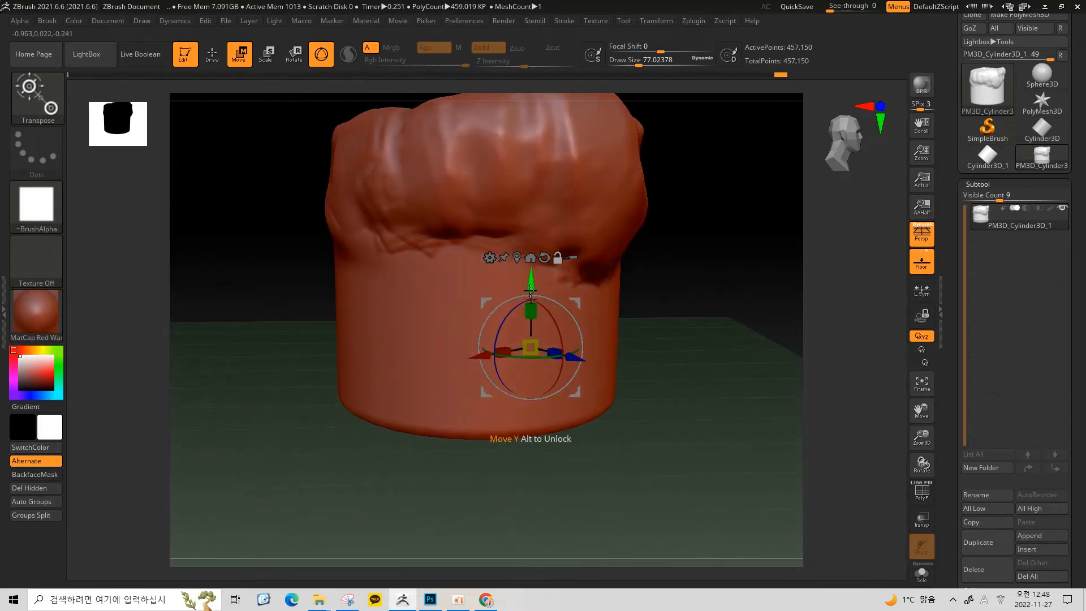
alt+drag(530, 287, 531, 216)
alt+drag(571, 291, 503, 280)
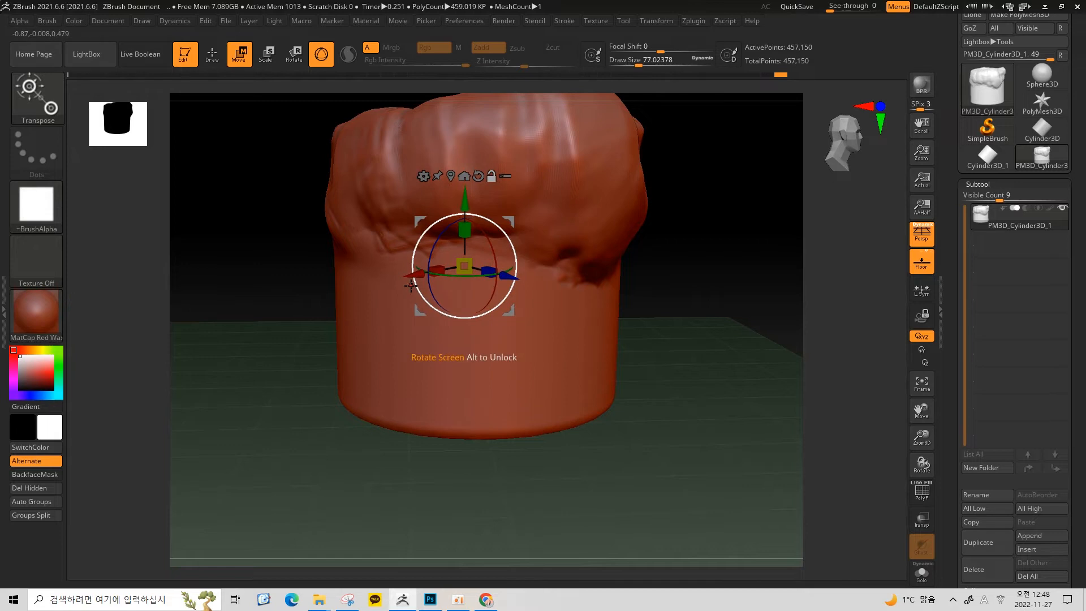
alt+drag(412, 278, 370, 282)
alt+drag(419, 194, 421, 309)
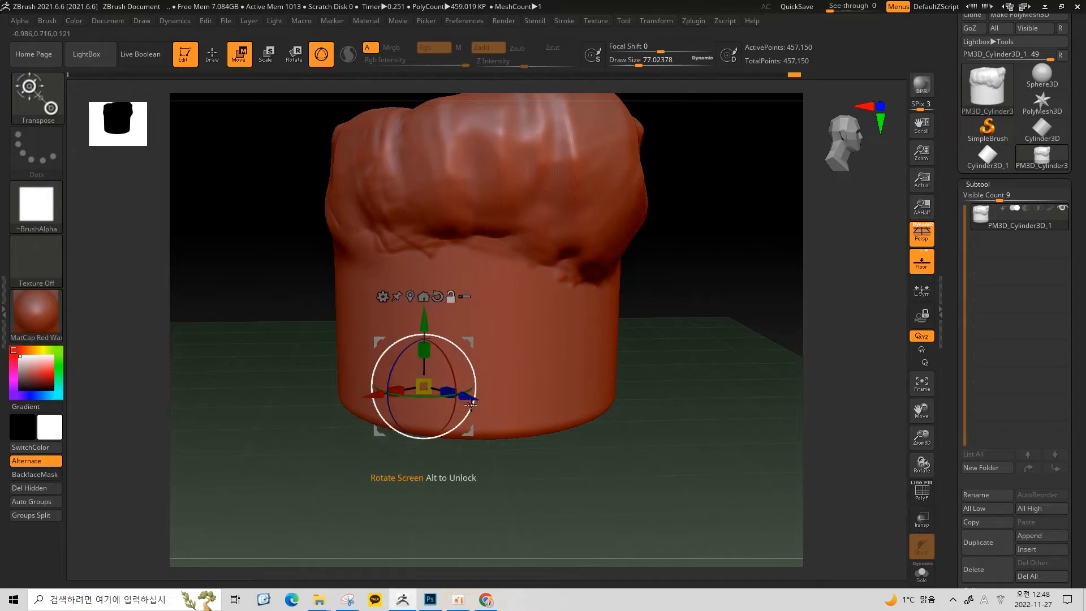
alt+shift+click(427, 396)
alt+drag(439, 397, 513, 385)
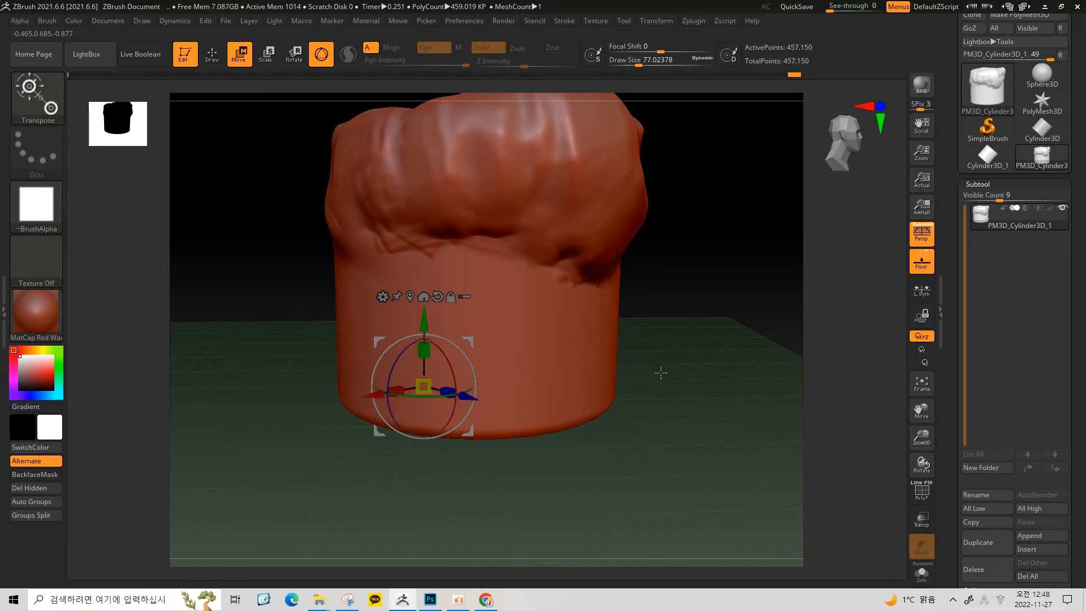
Try rotating the gizmo at the cylinder's lower edge, undo it, and return to Move mode
drag(654, 373, 645, 363)
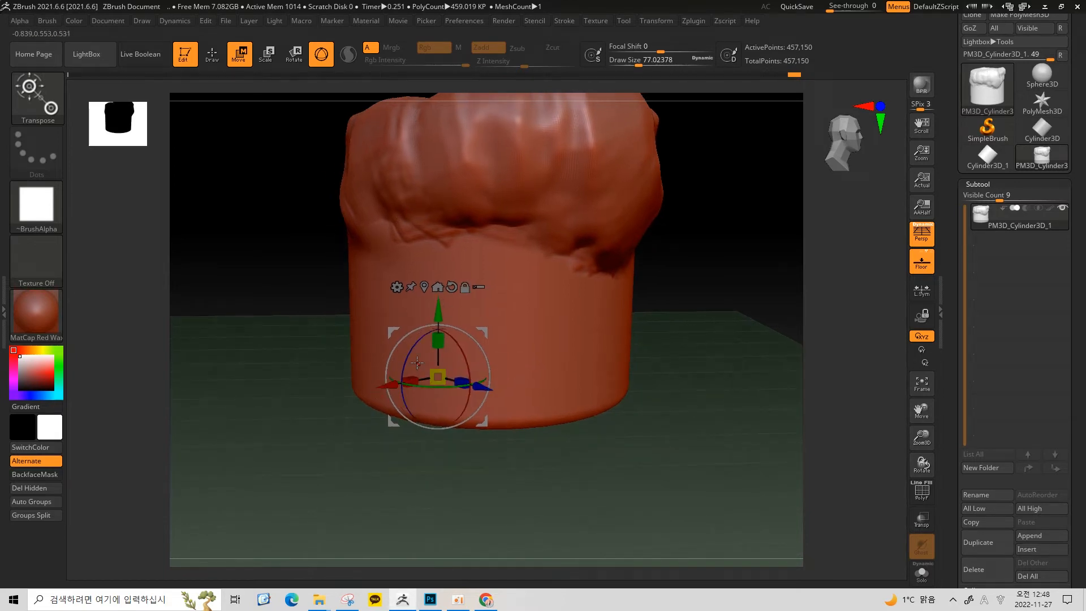
mouse_move(408, 355)
alt+mouse_down()
mouse_move(450, 295)
mouse_move(638, 325)
mouse_move(654, 344)
mouse_move(708, 244)
mouse_move(551, 286)
alt+mouse_up()
key(ctrl+z)
key(q)
key(w)
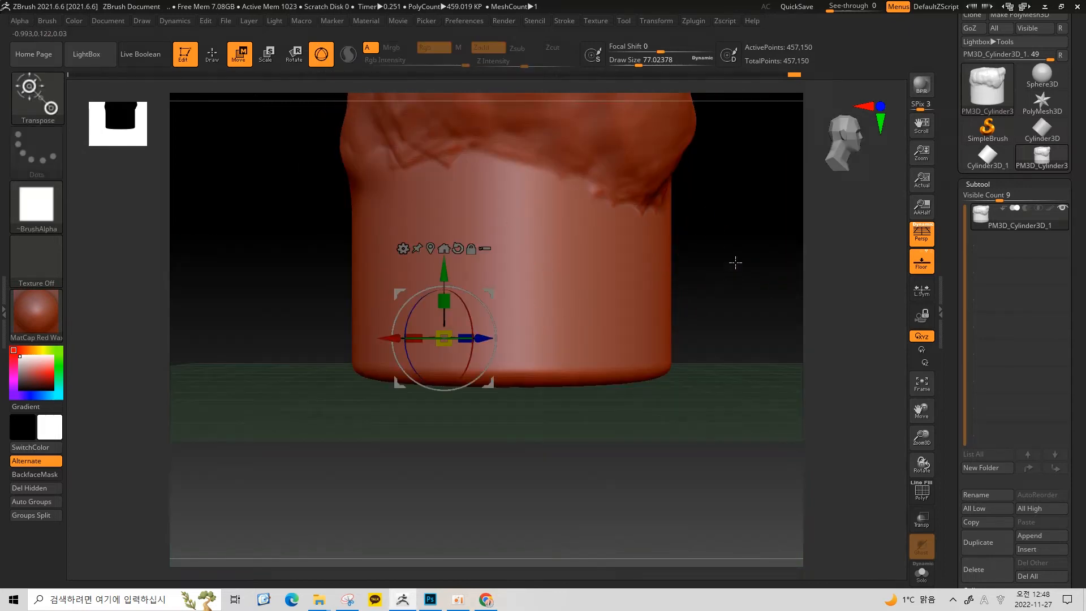
Try Reset Mesh Orientation on the cylinder several times, undoing it each time to compare both orientations
alt+drag(730, 269, 698, 342)
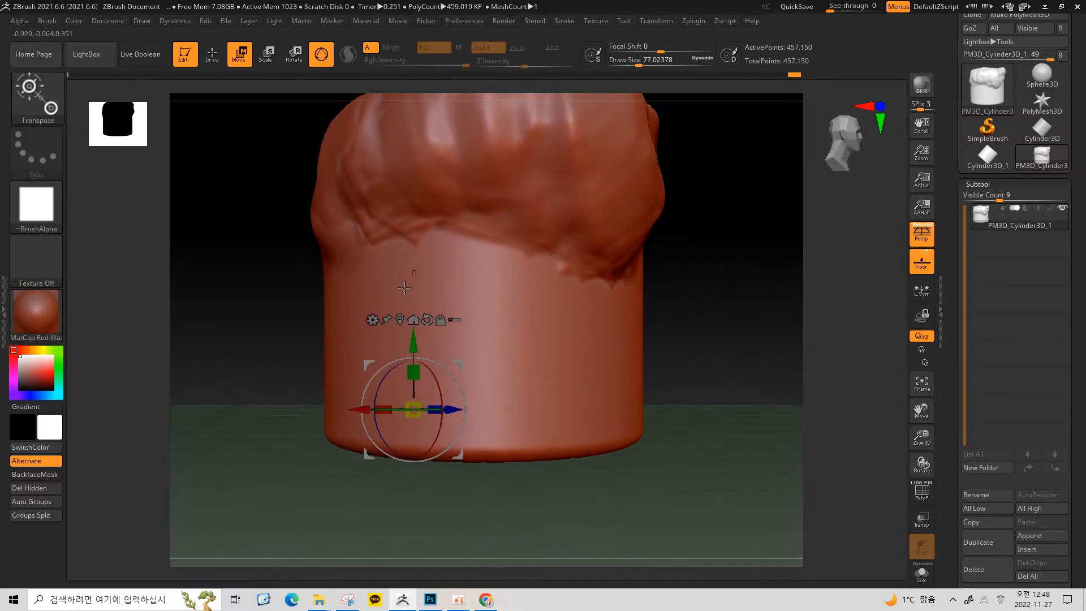
click(429, 319)
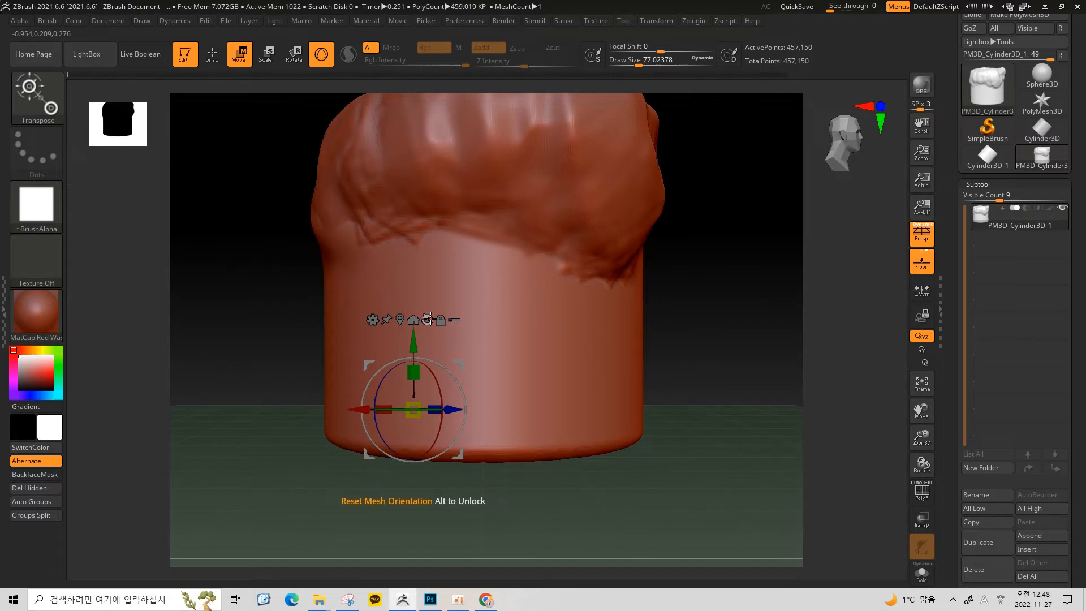
click(429, 319)
key(ctrl)
click(429, 319)
alt+drag(608, 320, 574, 359)
click(428, 319)
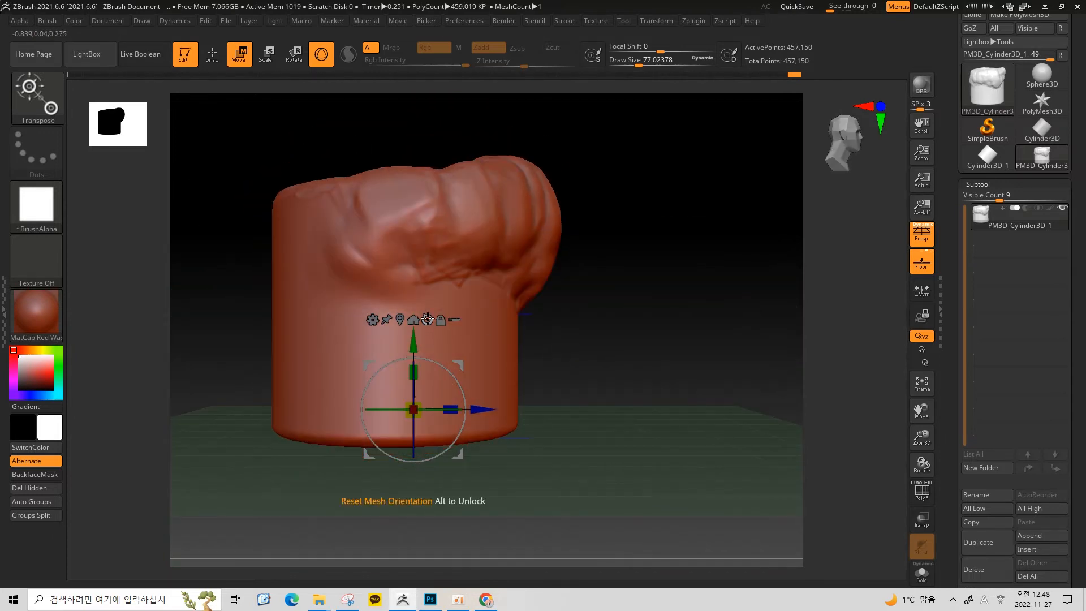
click(429, 319)
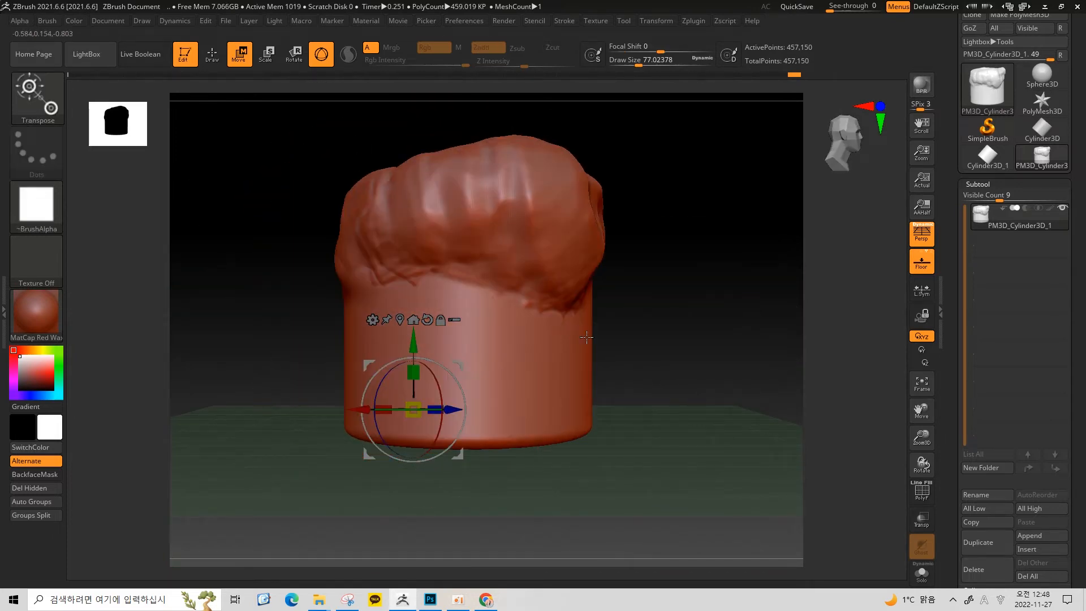
click(430, 320)
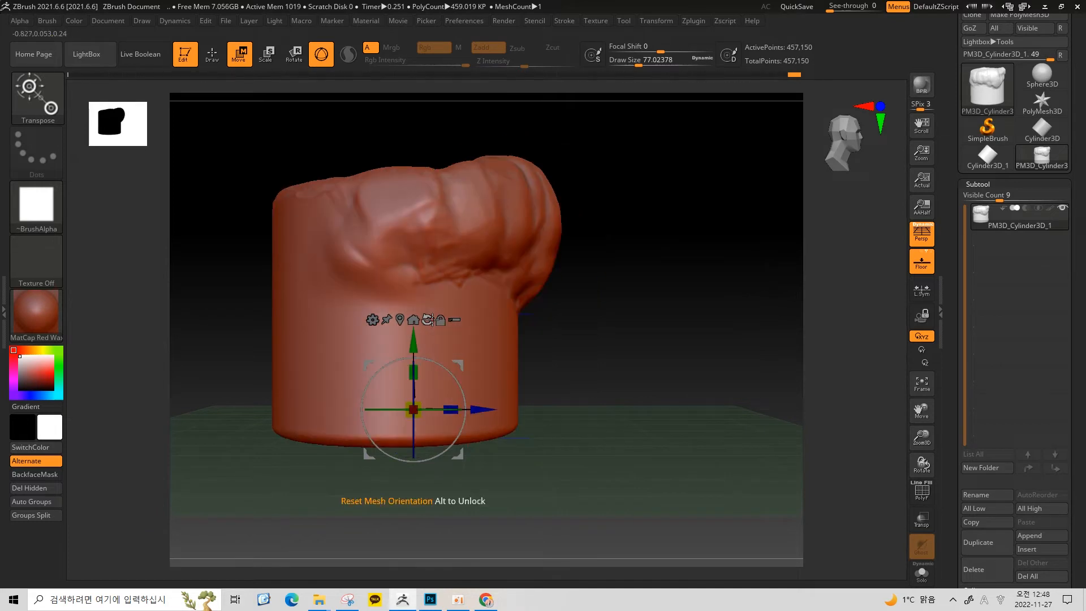
click(430, 320)
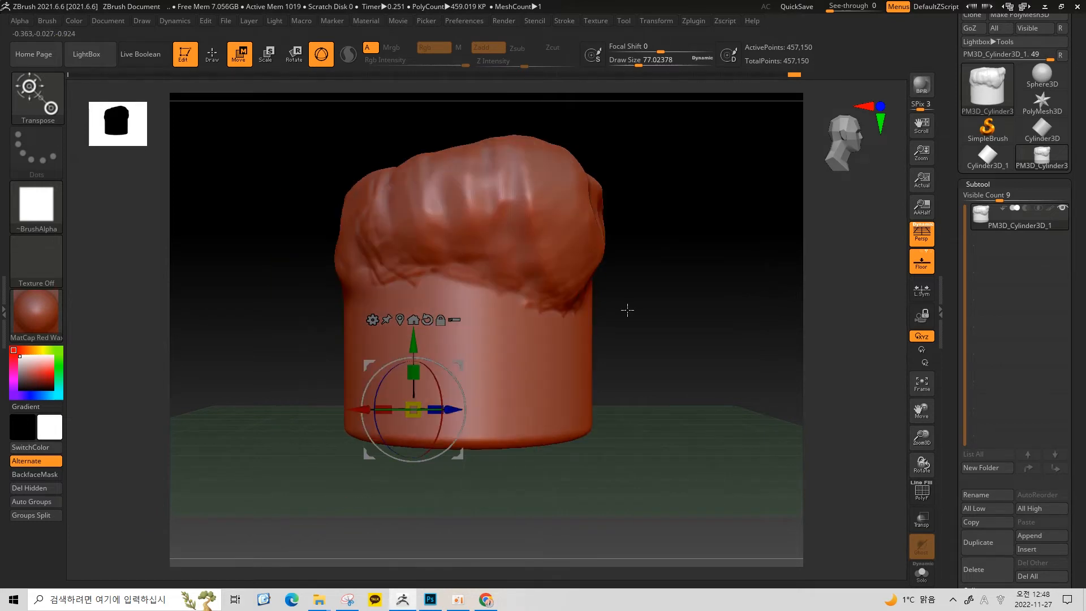
click(427, 320)
click(427, 319)
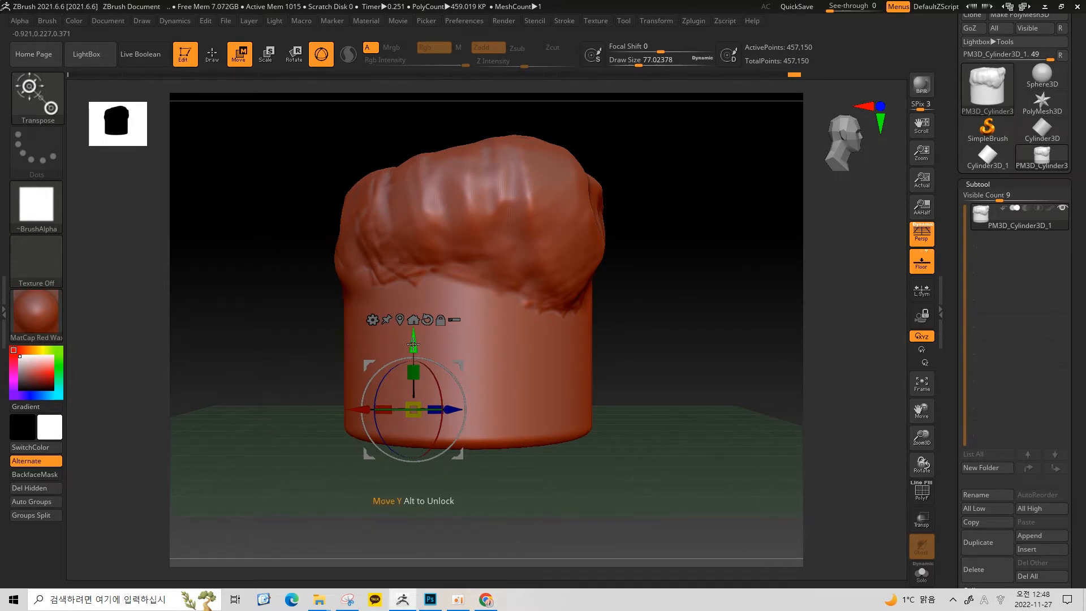
Move the pivot up to the middle of the cylinder's body and reset the gizmo's orientation
alt+drag(412, 344, 413, 233)
alt+drag(354, 305, 407, 306)
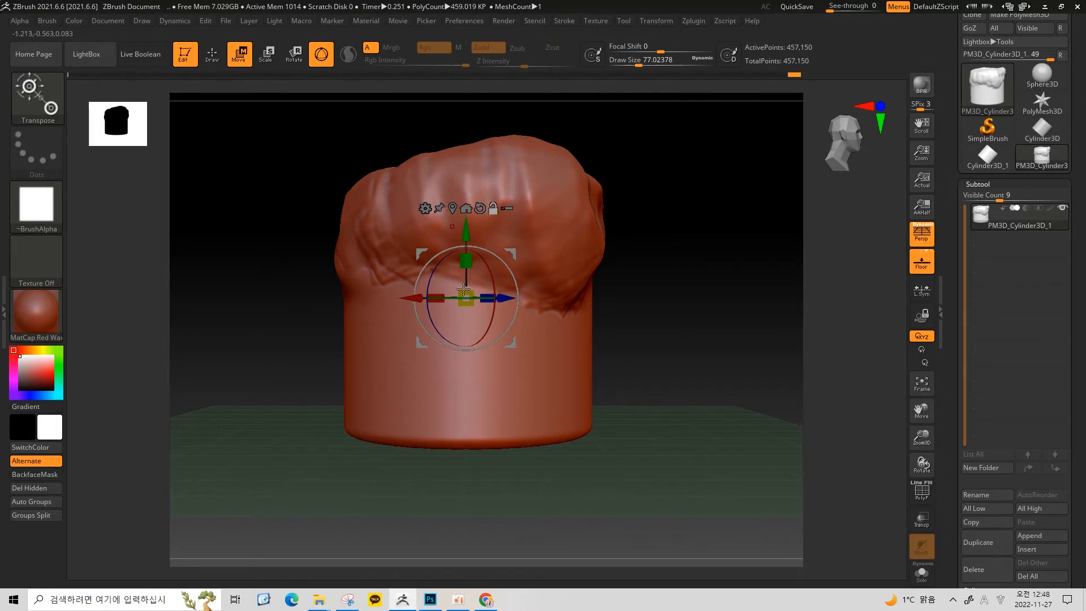
mouse_move(656, 303)
mouse_down()
mouse_move(630, 323)
mouse_move(652, 300)
mouse_up()
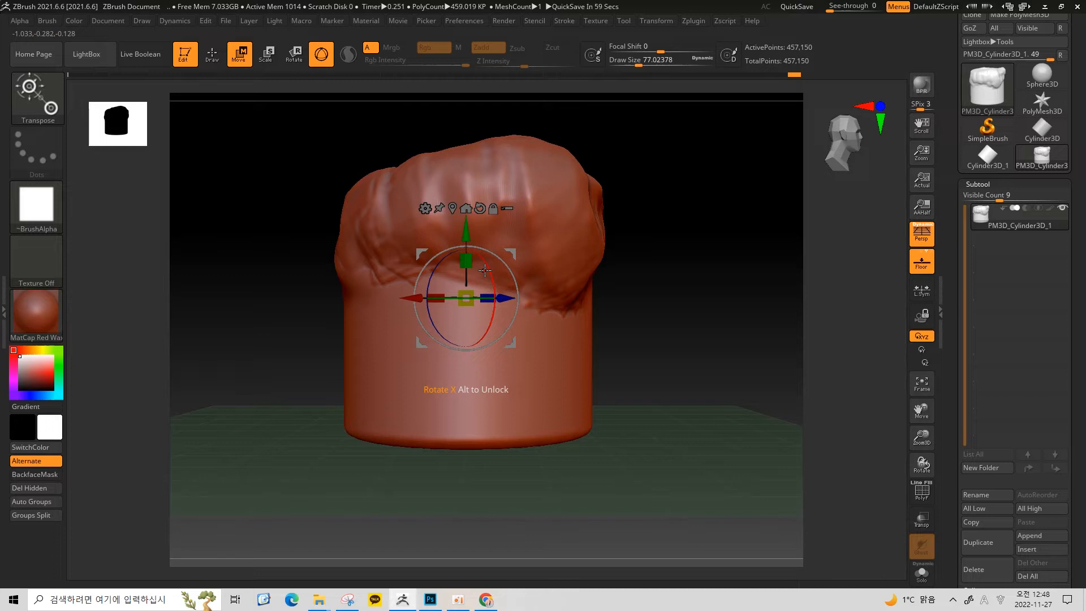
click(480, 209)
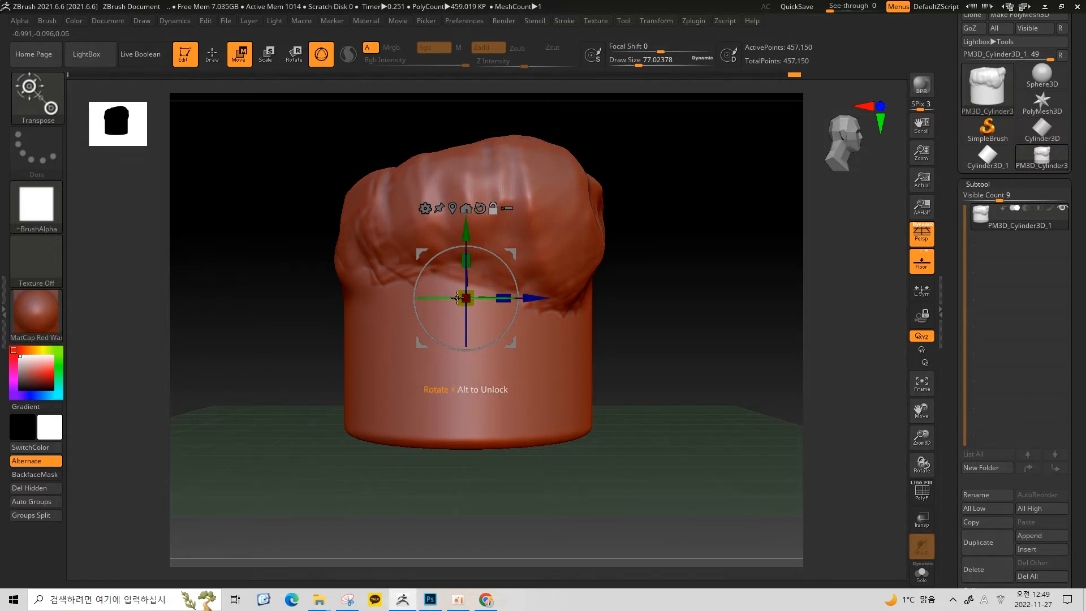
From the front view, turn the unlocked gizmo about the Y axis and place it outside the cylinder, just above the floor
drag(690, 234, 728, 249)
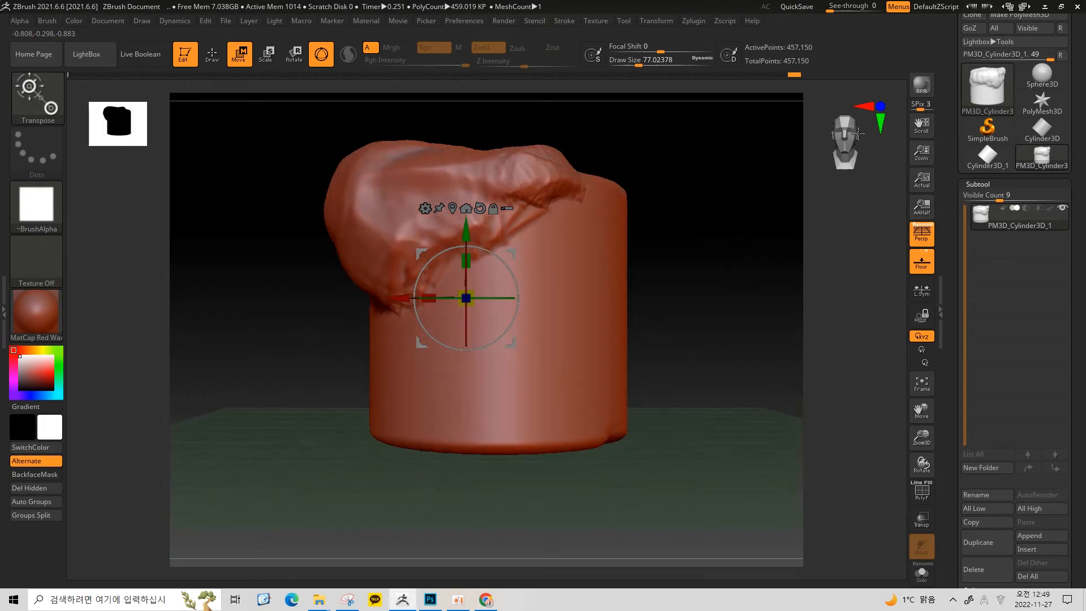
drag(730, 220, 678, 238)
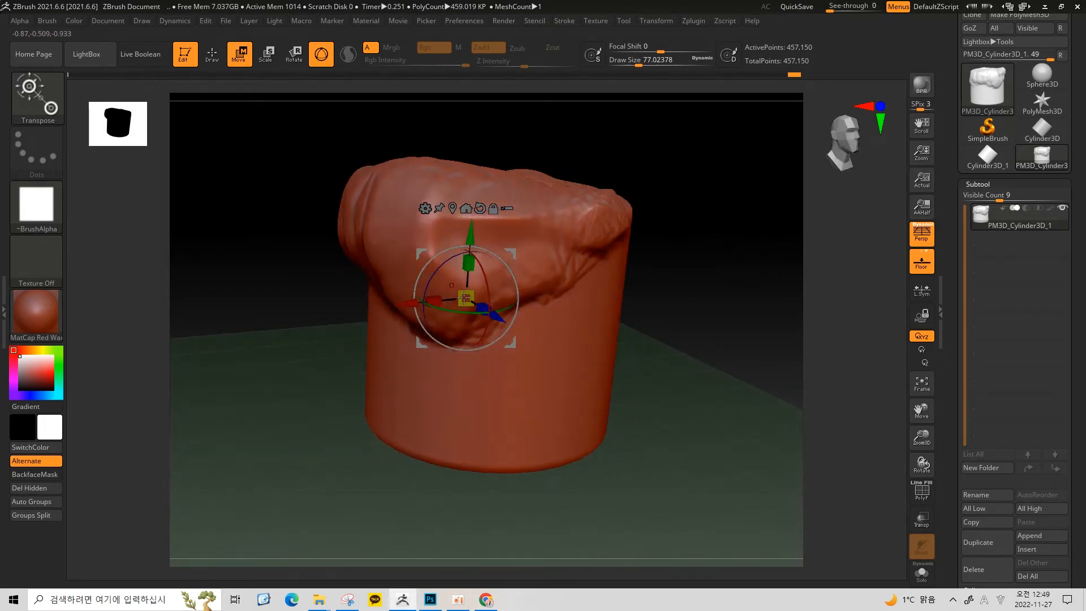
shift+drag(661, 308, 560, 254)
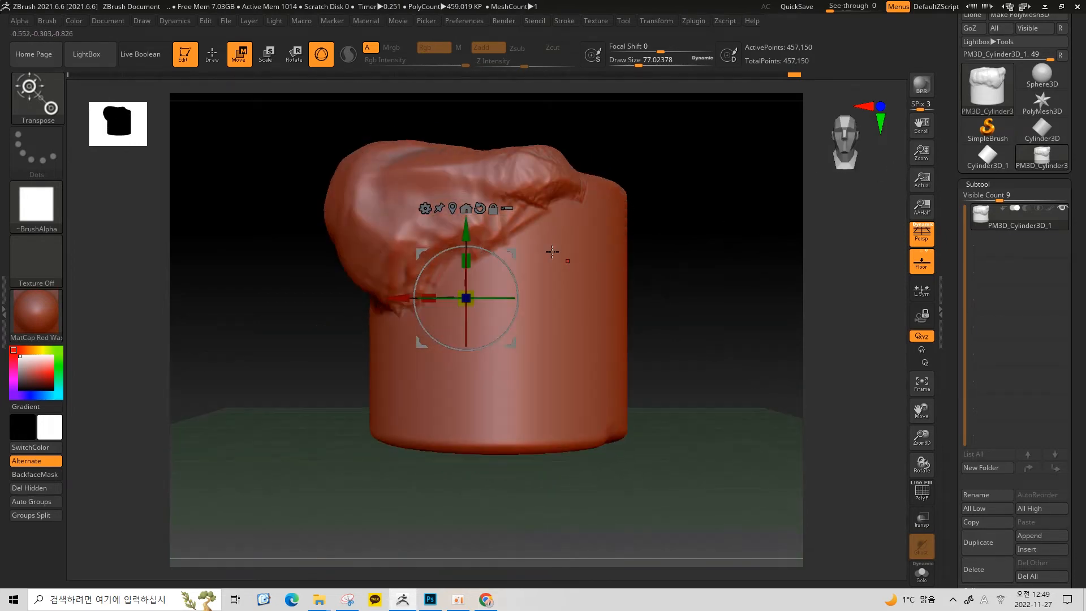
alt+drag(447, 299, 532, 293)
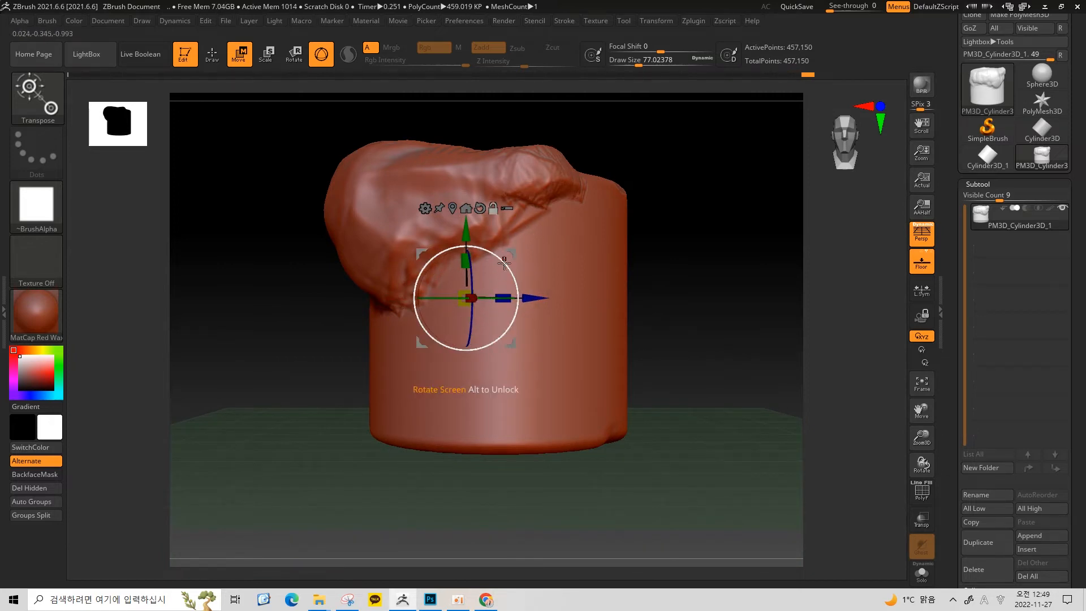
alt+drag(510, 254, 823, 354)
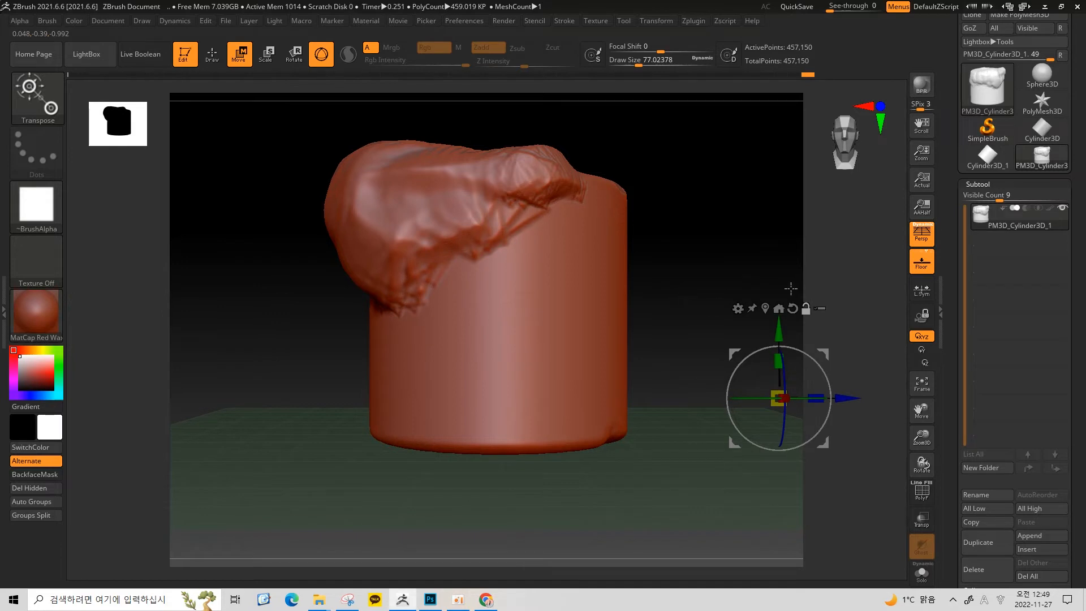
alt+drag(772, 288, 712, 278)
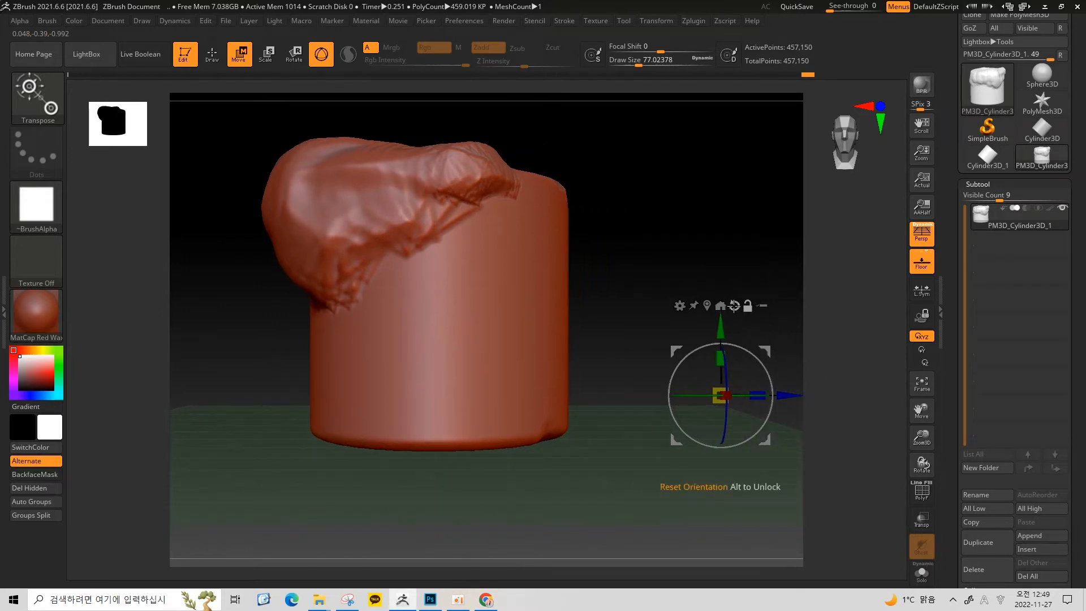
Reset the gizmo's orientation, center the pivot on the unmasked mesh, and frame the cylinder
click(734, 306)
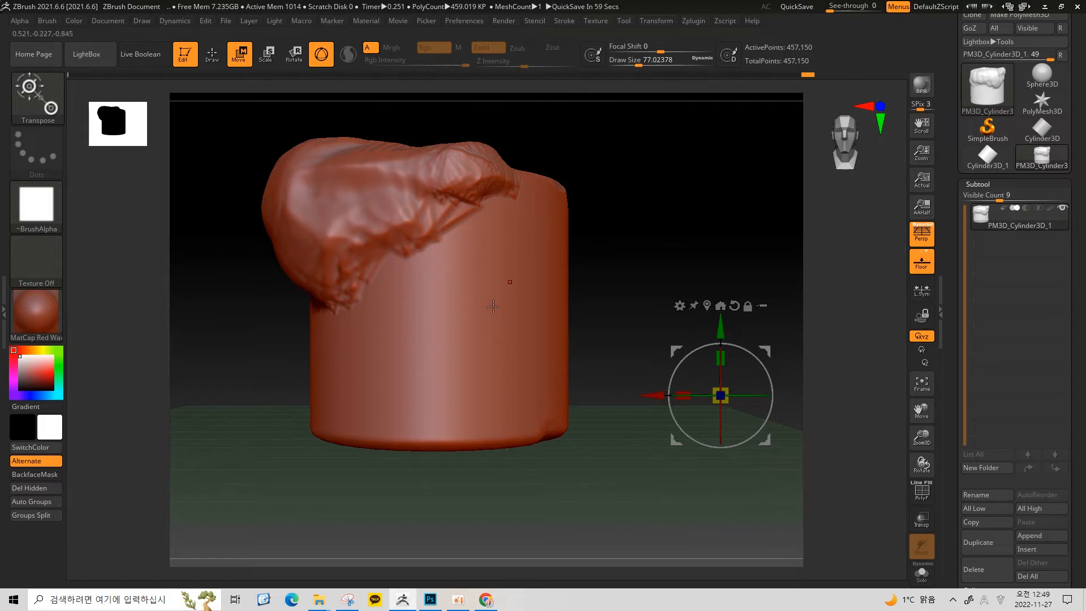
click(707, 306)
key(f)
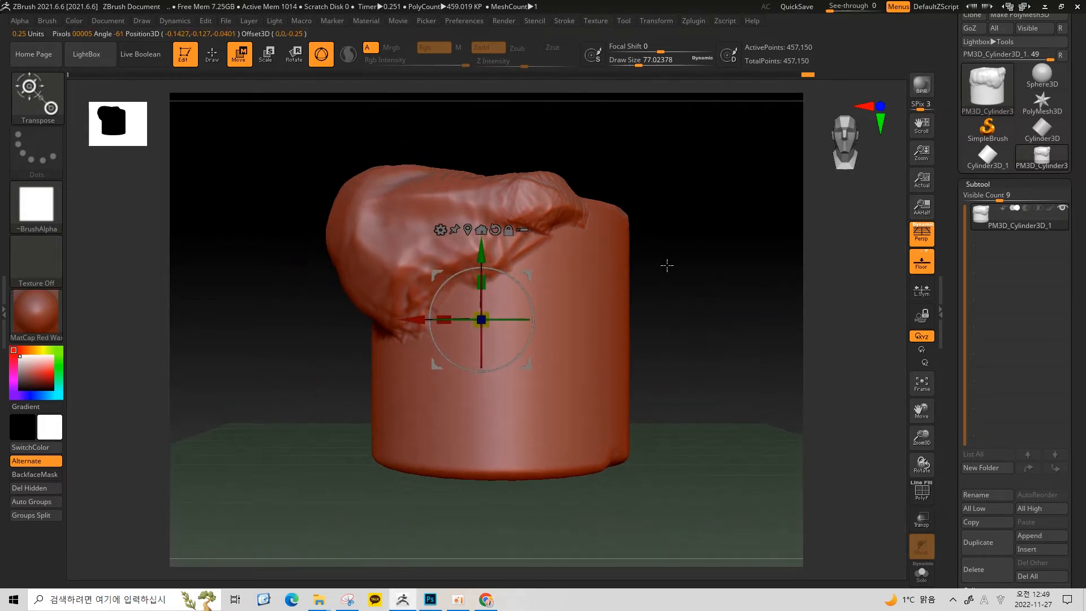
click(482, 230)
alt+drag(647, 221, 614, 227)
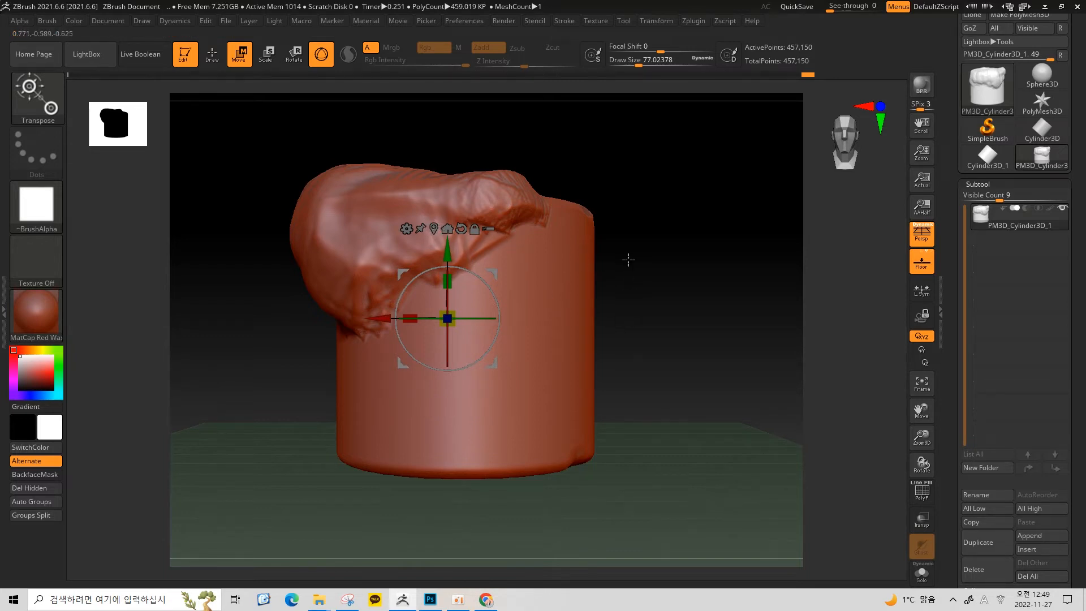
alt+drag(628, 259, 621, 257)
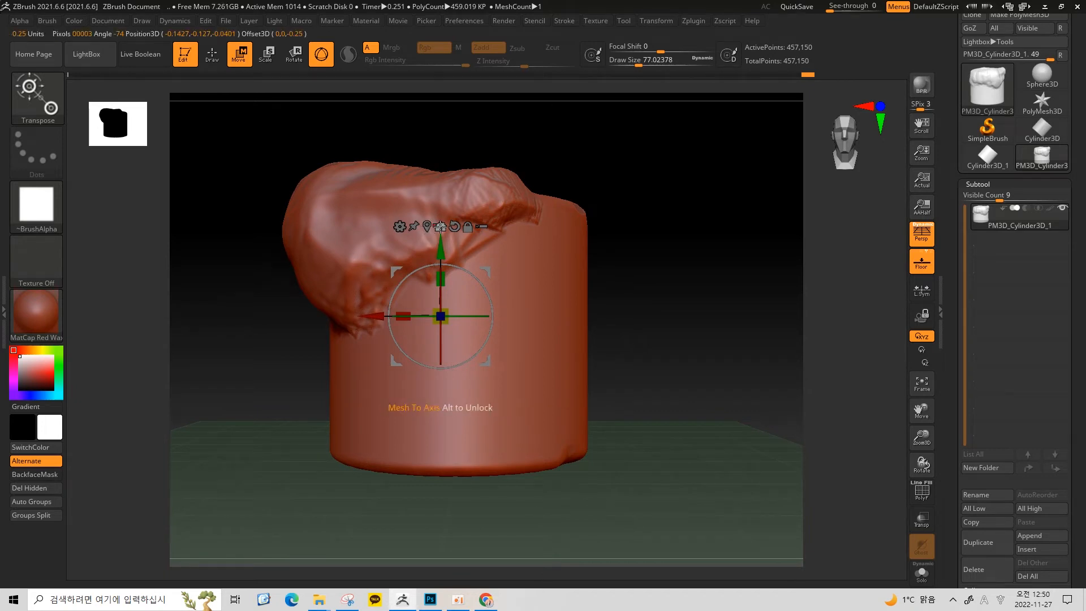
Move the unlocked pivot along X to outside the cylinder and return it to the unmasked mesh center
alt+drag(371, 316, 645, 315)
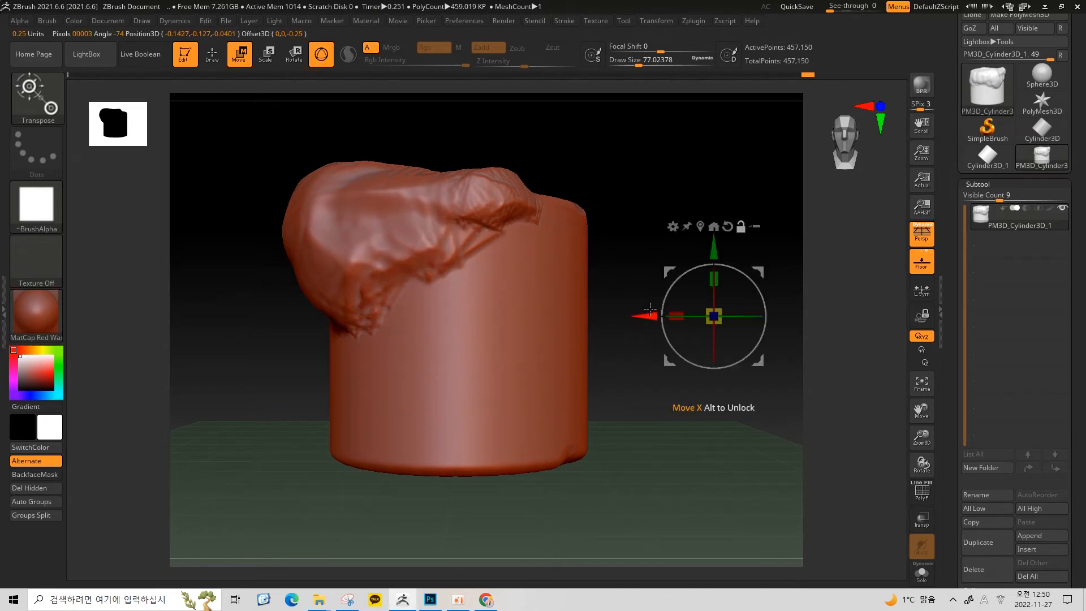
click(699, 227)
alt+drag(666, 256, 609, 268)
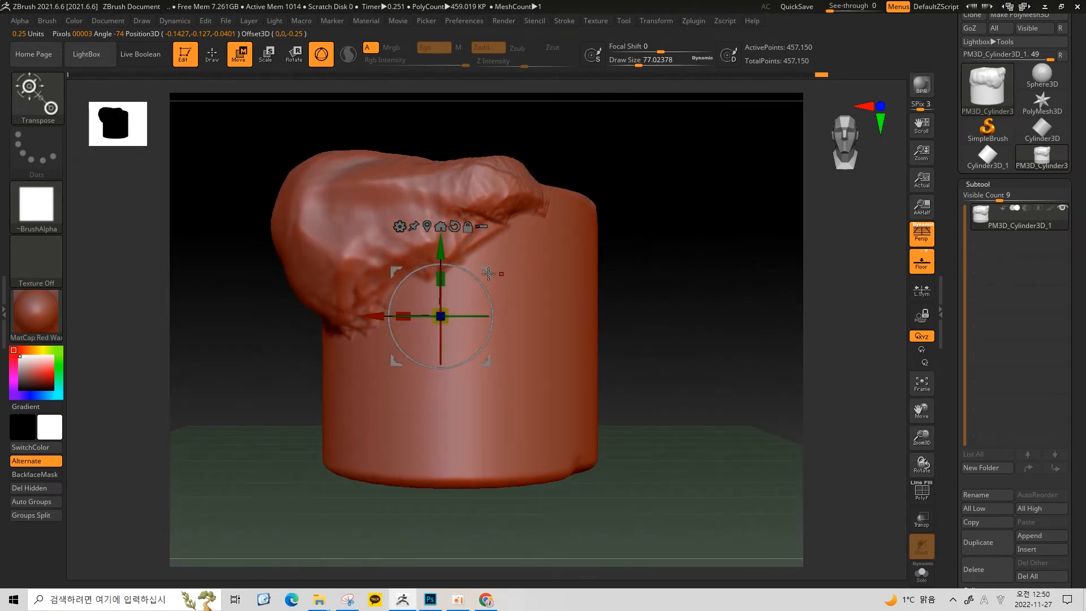
Try Mesh To Axis and a move of the cylinder along X, undoing both
click(442, 227)
key(ctrl+z)
drag(370, 316, 668, 316)
key(ctrl+z)
Offset the pivot along X farther away from the cylinder and send it back to the mesh center
alt+drag(373, 316, 711, 317)
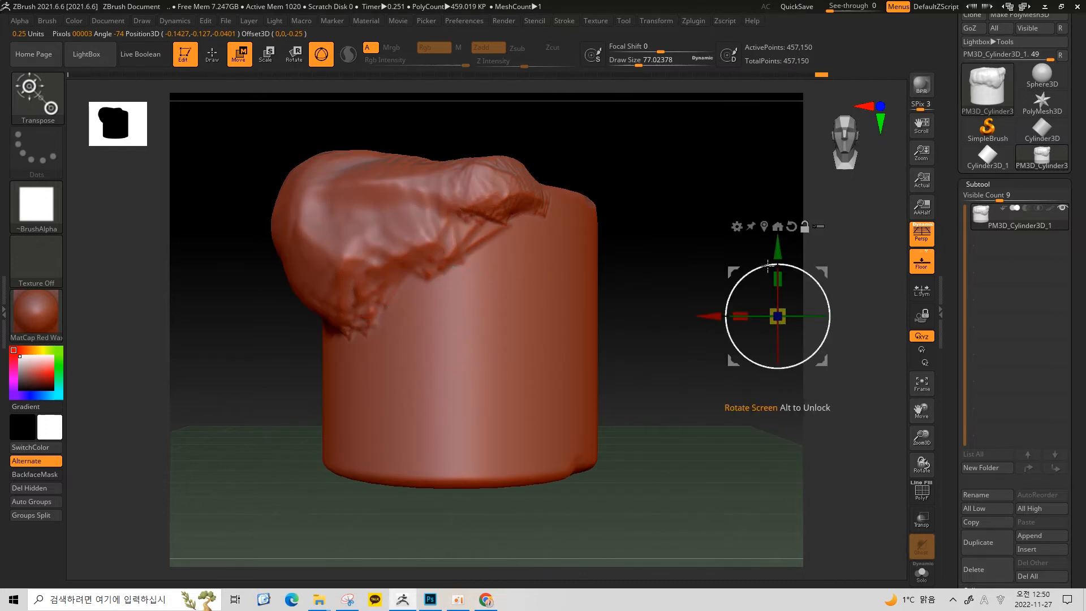
click(765, 227)
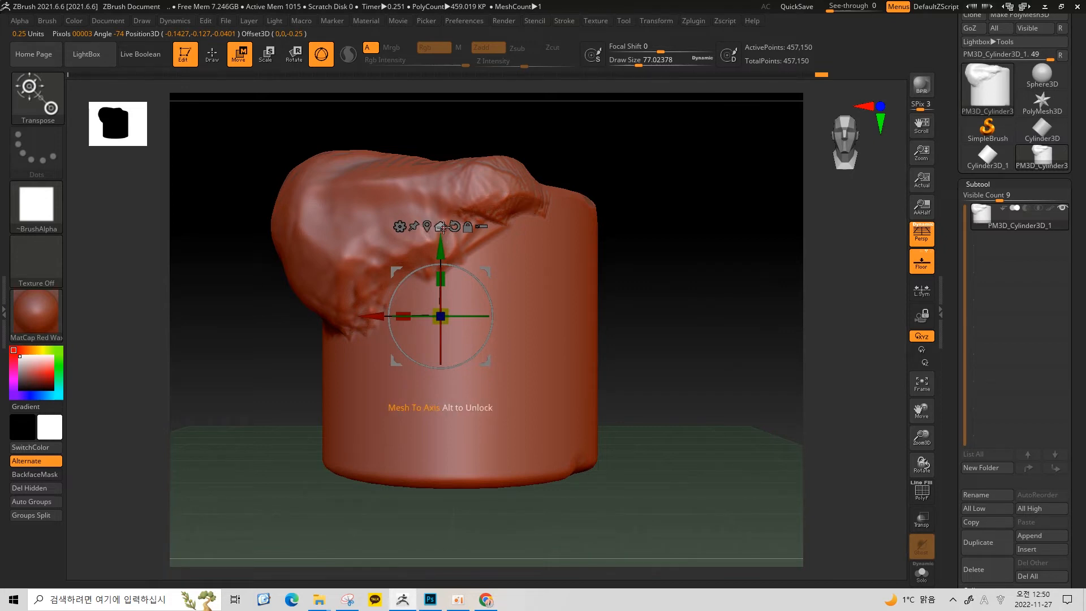
Move the cylinder along the X axis off the floor grid's center and view it from above
drag(712, 368, 701, 404)
alt+drag(701, 404, 681, 346)
drag(382, 323, 151, 351)
alt+drag(489, 387, 478, 412)
drag(681, 388, 609, 412)
drag(743, 412, 435, 377)
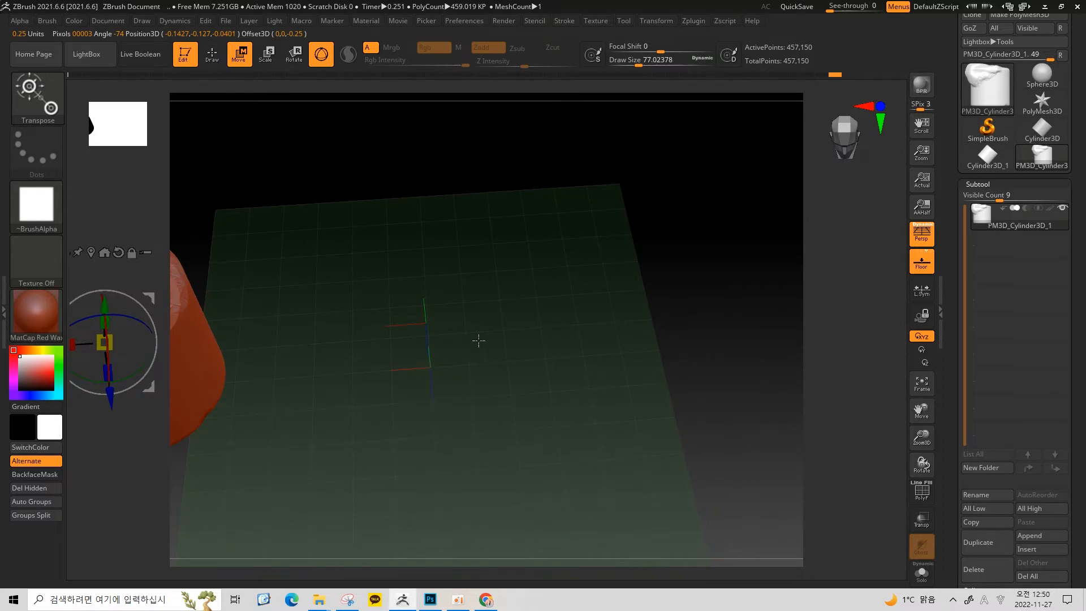
alt+drag(463, 342, 556, 334)
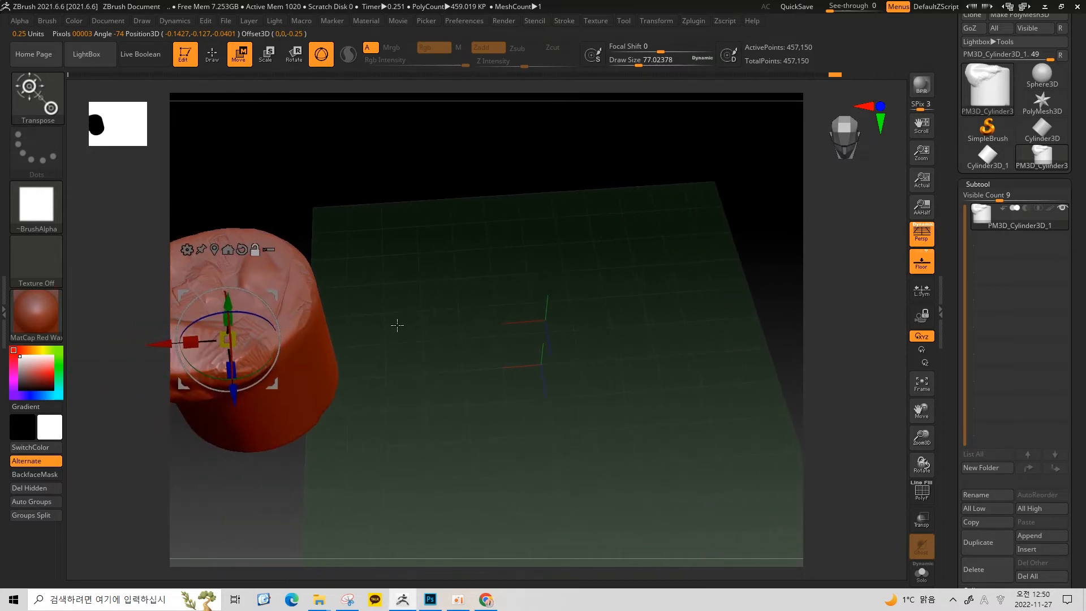
Apply Mesh To Axis to bring the off-center cylinder back to the floor grid's center, viewed from the front
click(229, 251)
drag(229, 250, 320, 358)
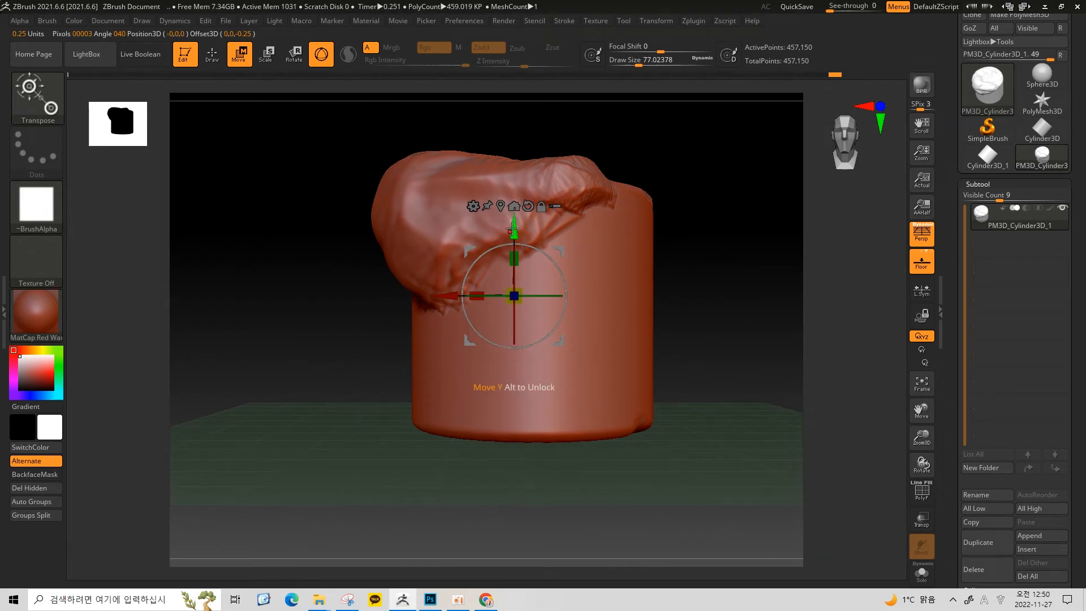
alt+click(563, 196)
key(ctrl+z)
drag(677, 170, 711, 232)
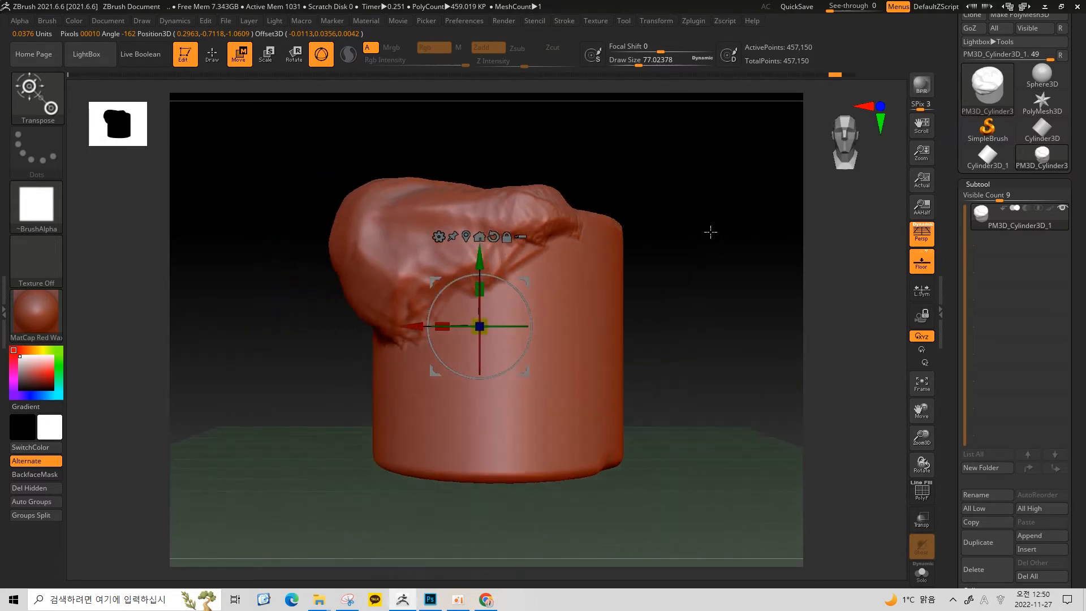
alt+drag(652, 293, 667, 256)
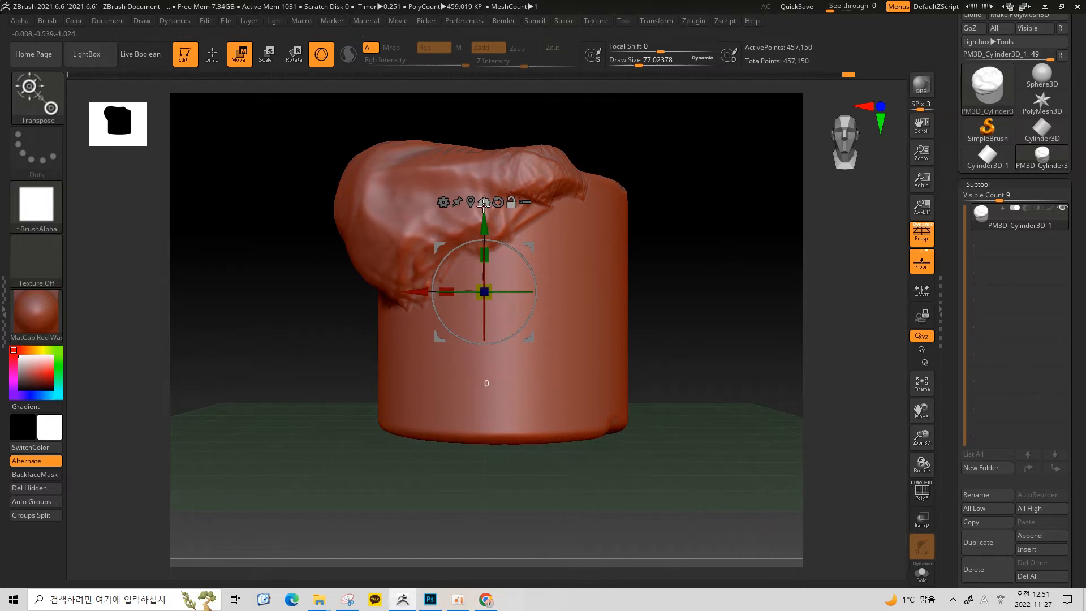
Lower the pivot along Y by about 0.93 to the cylinder's base and shift the cylinder along the X axis
drag(484, 223, 484, 323)
key(ctrl+z)
drag(485, 247, 485, 368)
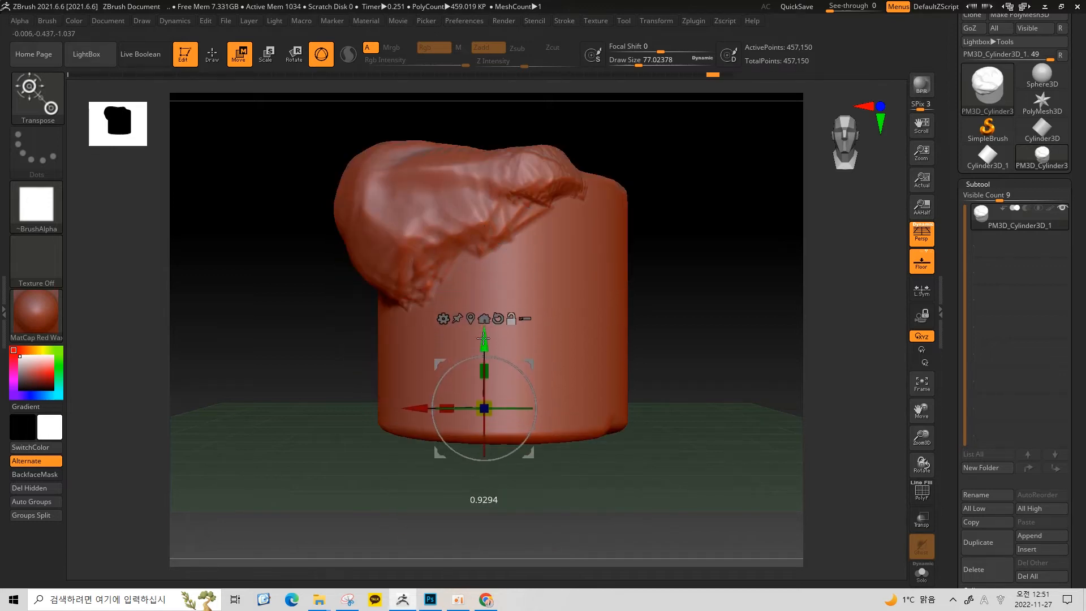
drag(420, 410, 493, 409)
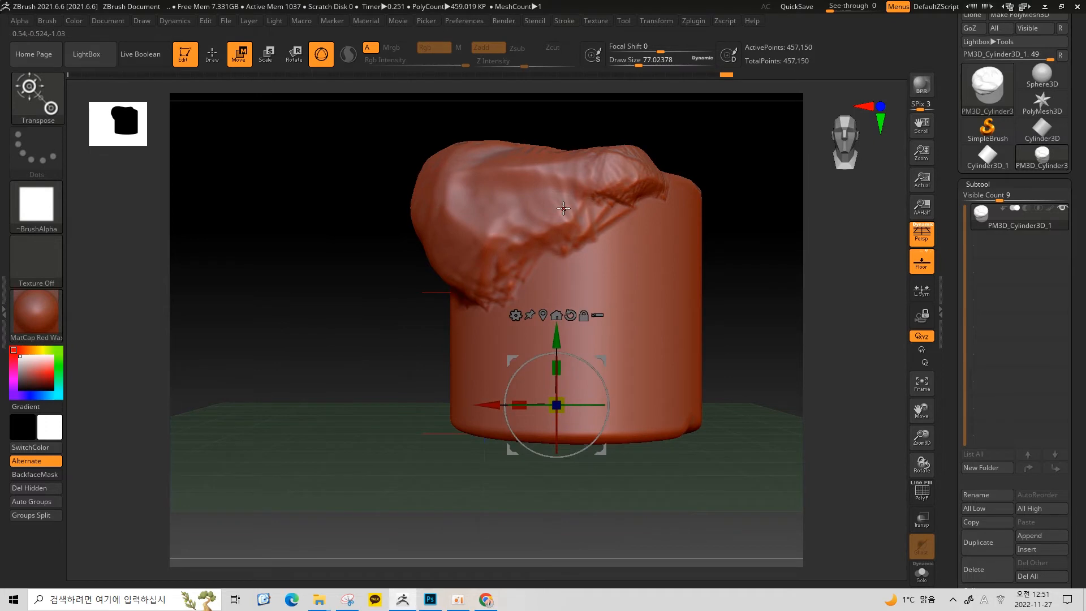
Try Go To Axis on the pivot, place it back at the cylinder's base and move the cylinder farther along X
click(556, 314)
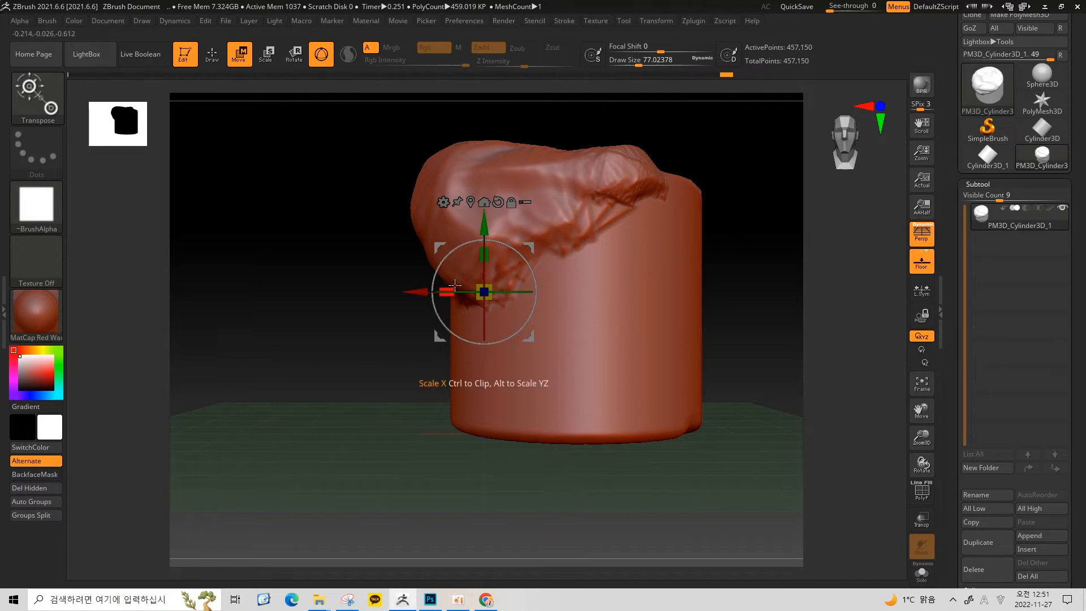
alt+click(556, 405)
alt+drag(742, 272, 720, 271)
drag(475, 403, 618, 403)
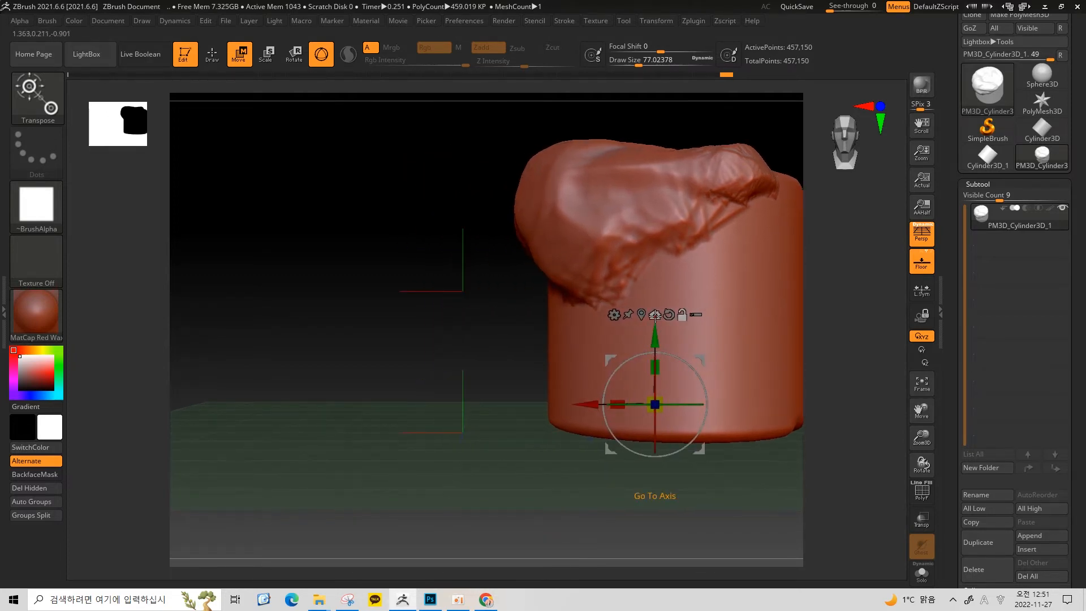
Switch the pivot between the world axis and the unmasked mesh center, finishing at the world axis
click(655, 315)
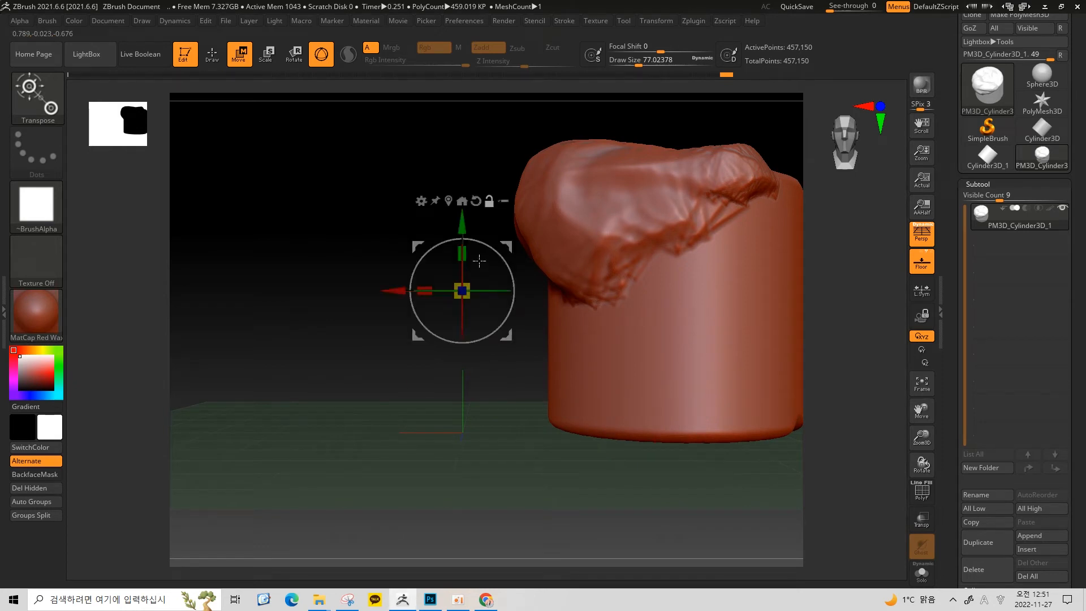
drag(487, 377, 491, 448)
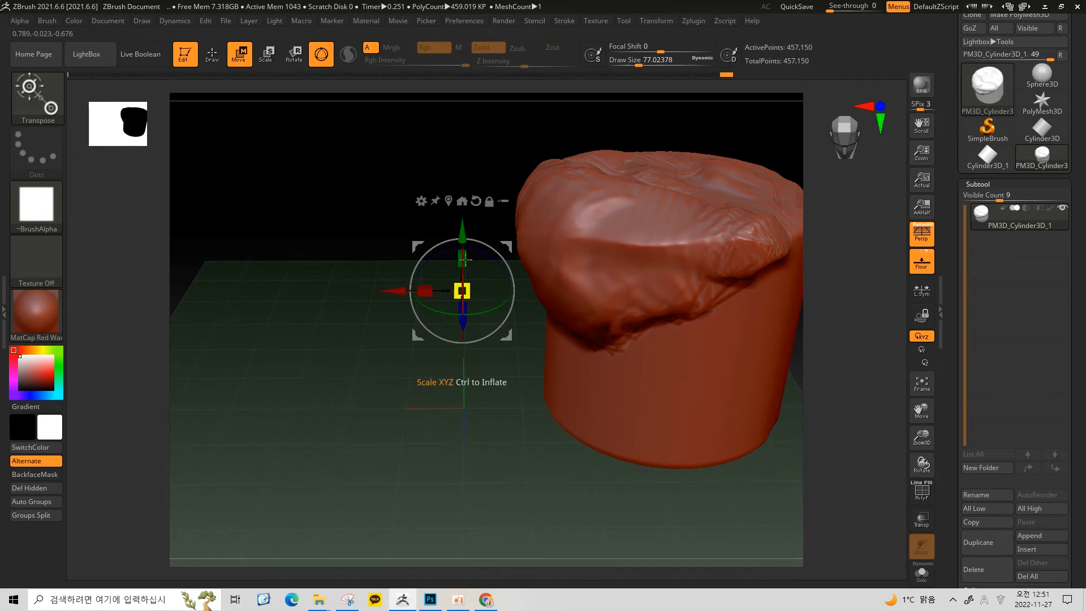
shift+drag(494, 416, 487, 339)
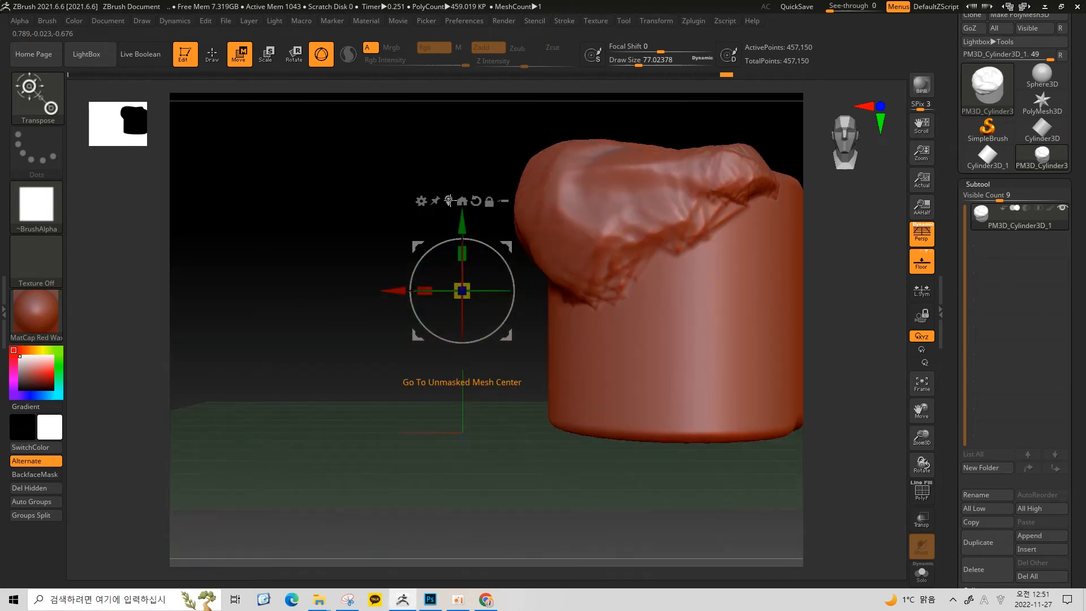
click(449, 201)
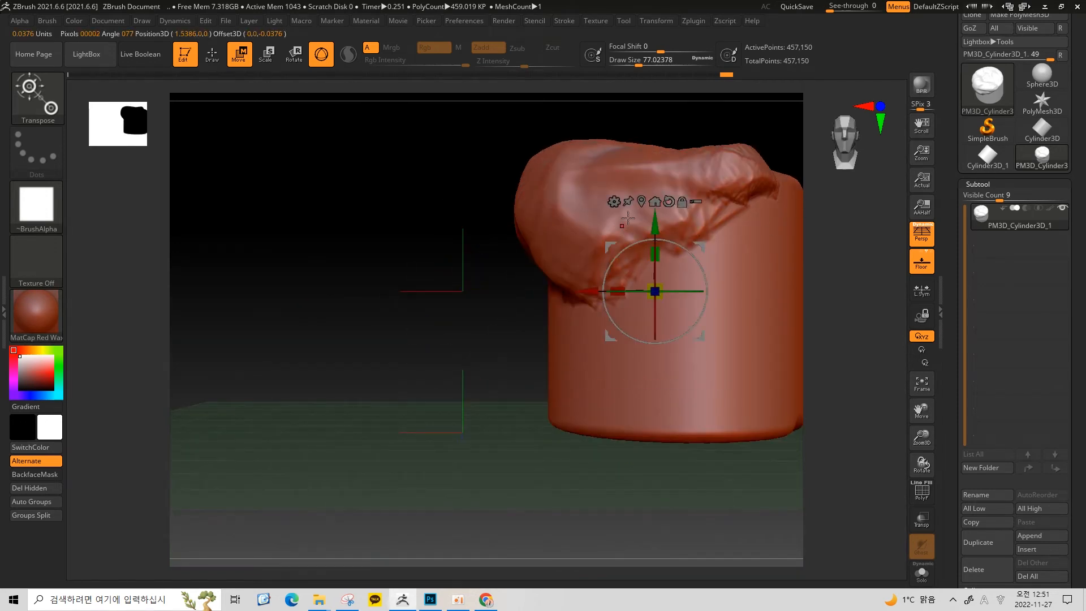
click(654, 200)
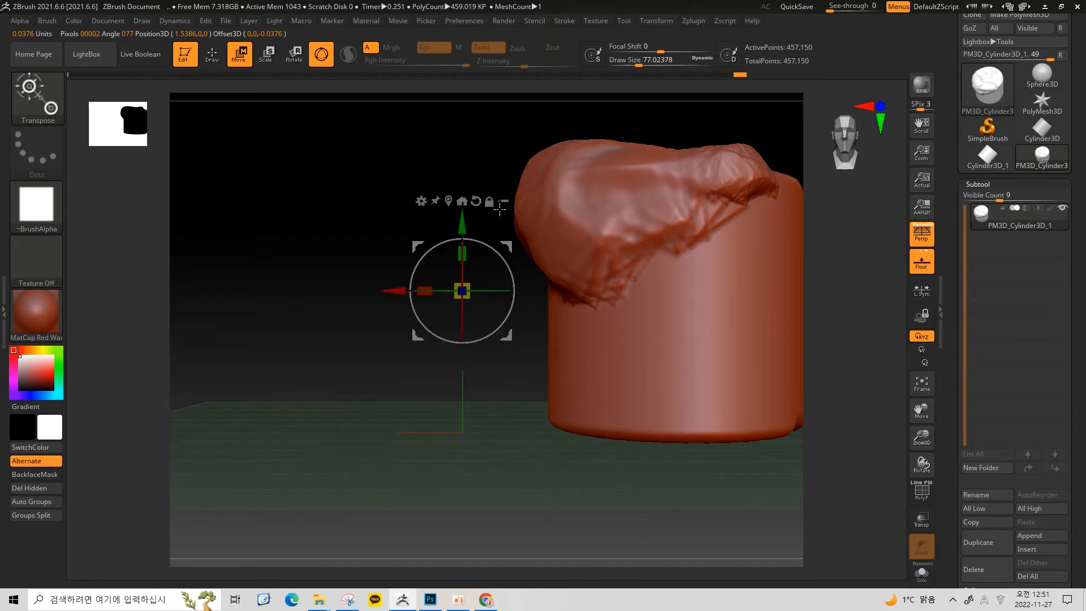
Send the pivot to the unmasked mesh center and apply Mesh To Axis to center the cylinder on the floor grid
click(627, 313)
key(q)
key(w)
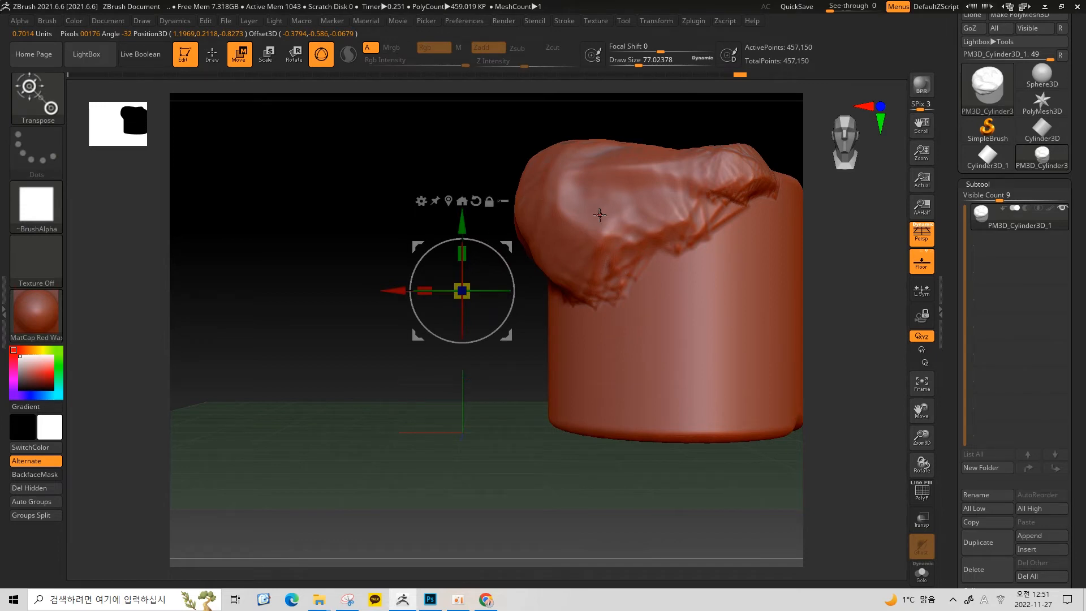
click(461, 200)
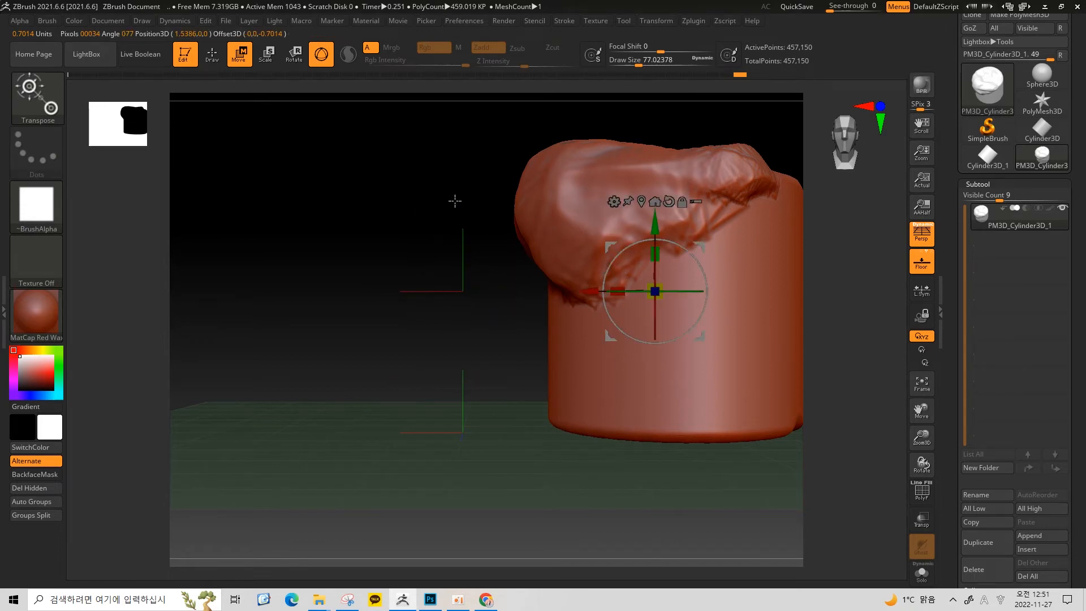
click(658, 200)
alt+drag(676, 234, 575, 266)
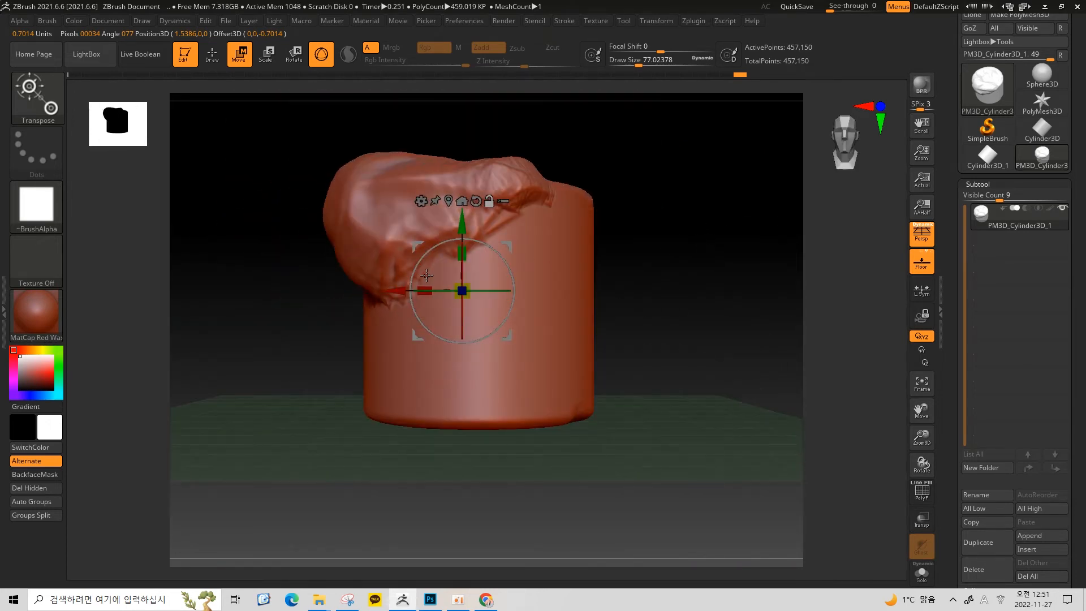
Move the pivot to the cylinder's lower edge opposite the bulge, undoing a trial transform made from there
alt+drag(415, 247, 529, 344)
drag(590, 389, 680, 385)
key(ctrl+z)
key(ctrl+z)
alt+drag(649, 316, 672, 313)
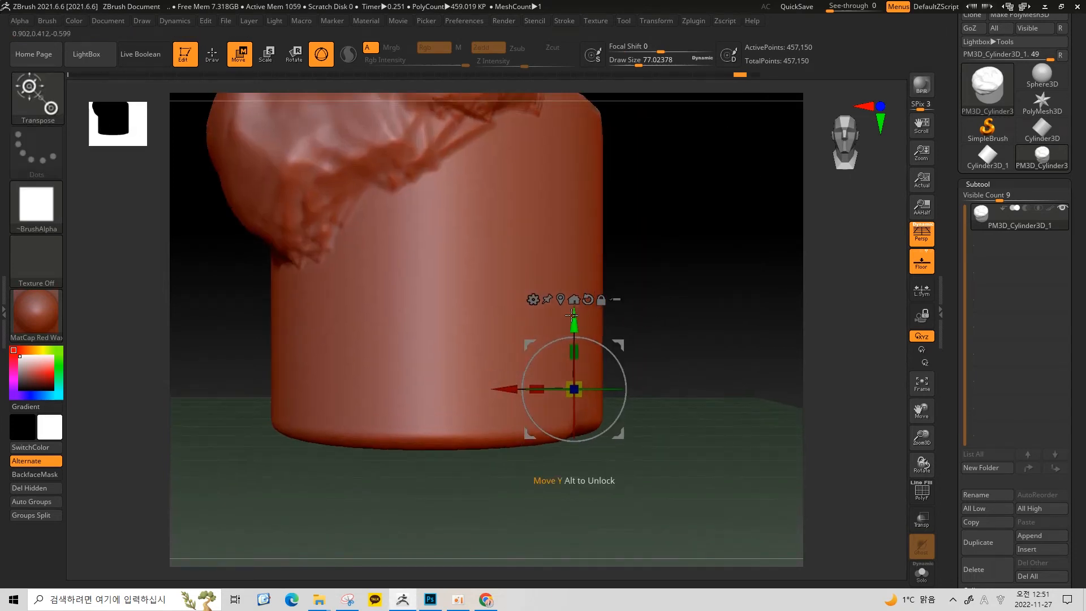
Try offsetting the pivot freely, along X and along Y, undoing each change
alt+drag(660, 247, 367, 427)
key(ctrl+z)
alt+drag(537, 437, 103, 437)
key(ctrl+z)
alt+drag(607, 371, 606, 169)
key(ctrl+z)
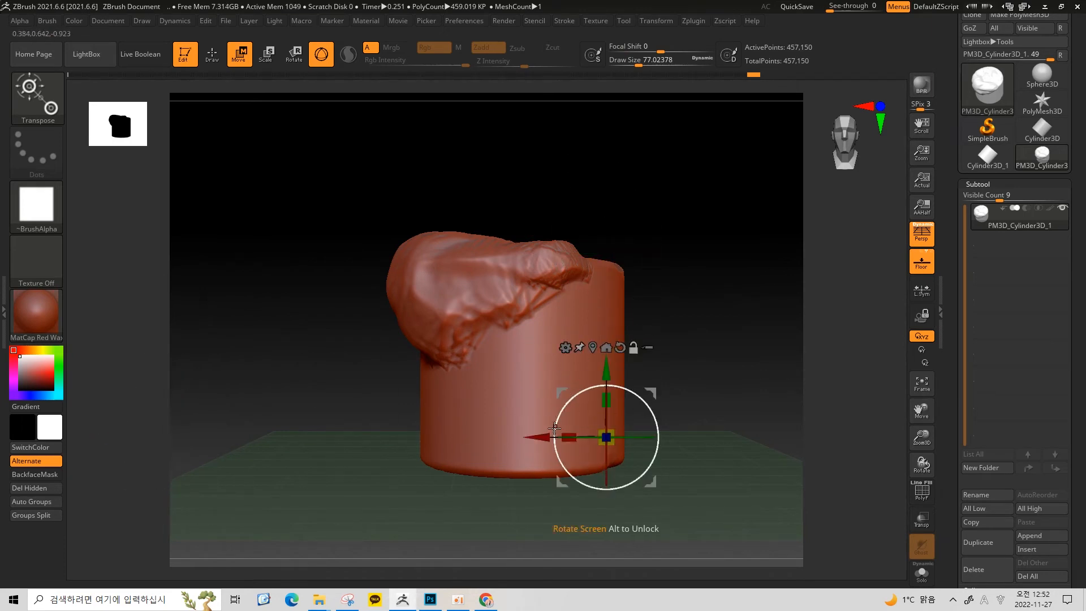
Try flipping the cylinder across the pivot and shifting freely in the screen plane, undoing every attempt
drag(688, 407, 681, 378)
drag(569, 407, 766, 408)
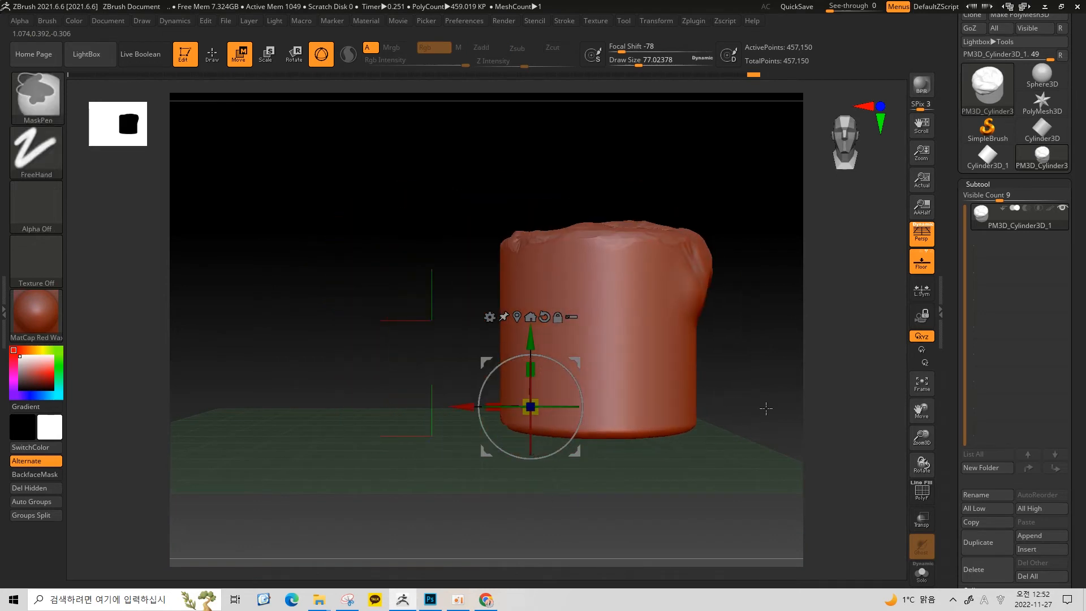
key(ctrl+z)
alt+drag(576, 360, 743, 268)
key(ctrl+z)
alt+drag(579, 360, 645, 325)
key(ctrl+z)
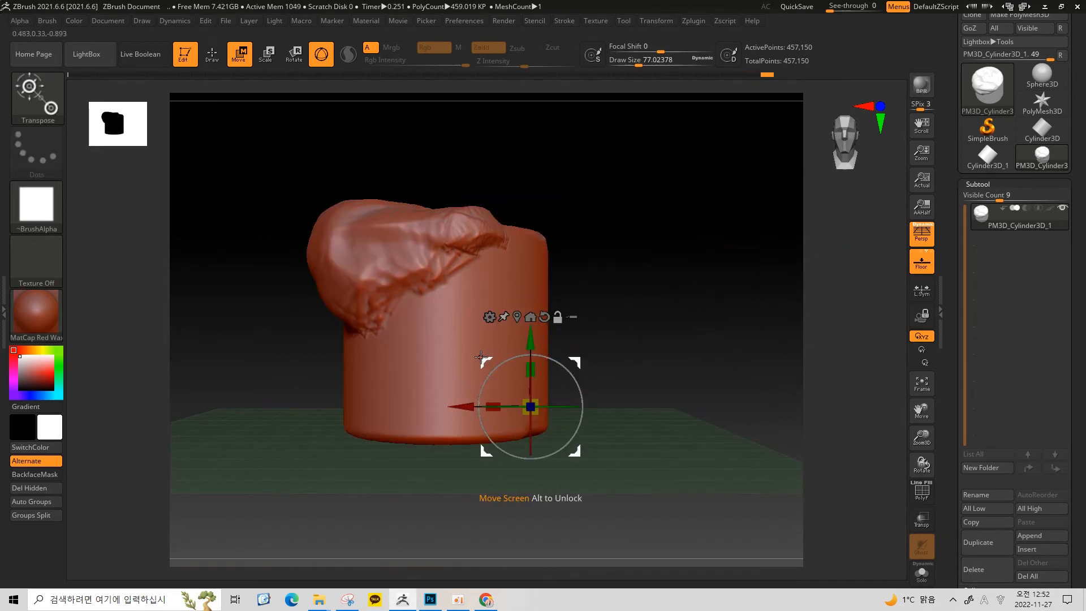
Return the pivot to the unmasked mesh center and apply Mesh To Axis to the cylinder
drag(645, 288, 671, 328)
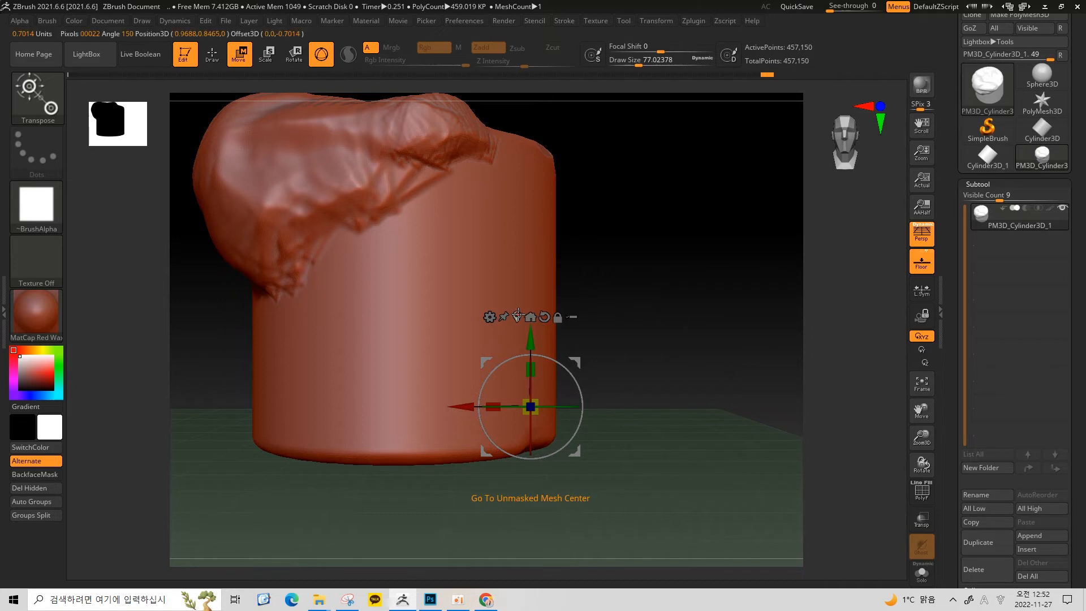
click(518, 315)
alt+drag(635, 210, 635, 250)
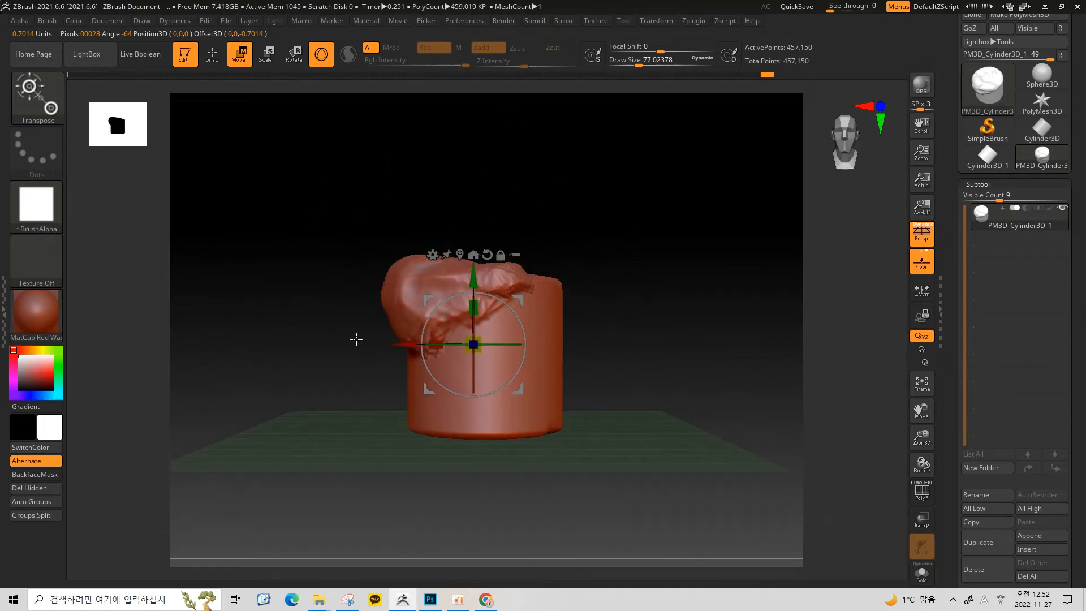
drag(572, 408, 731, 295)
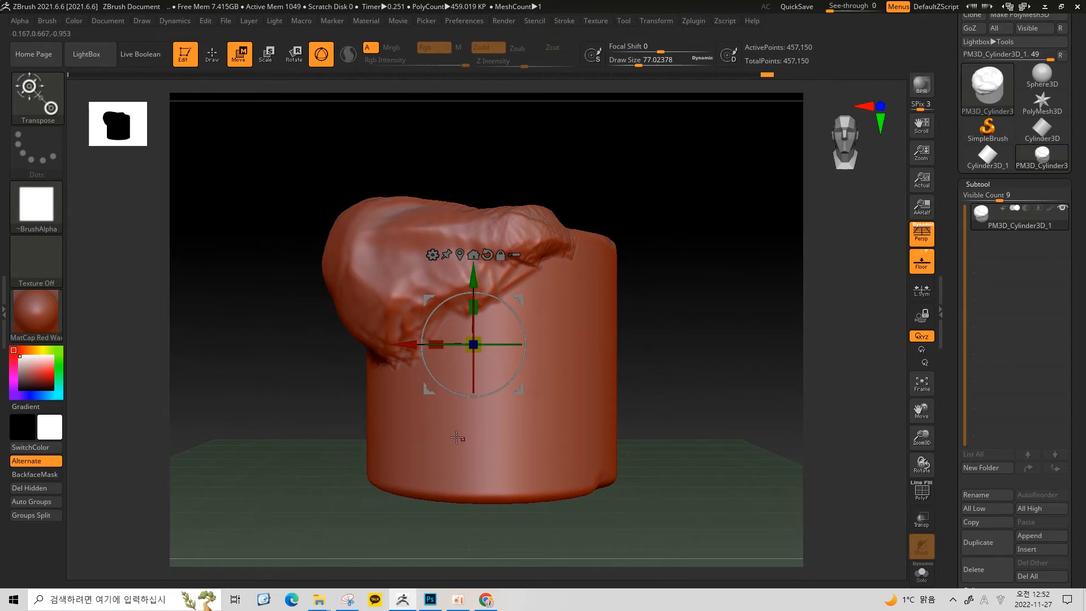
click(474, 254)
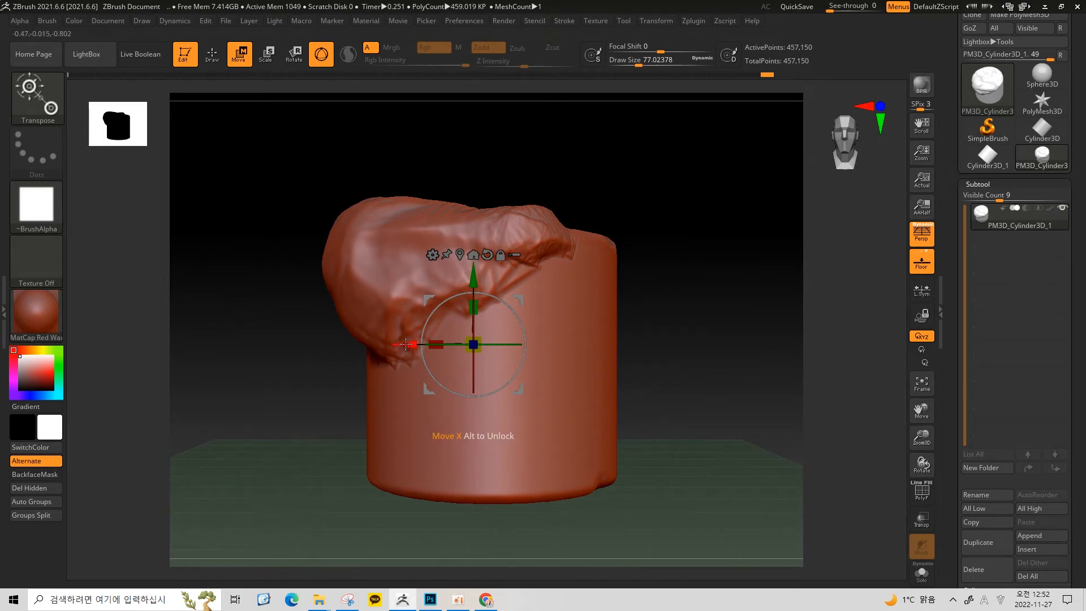
drag(665, 284, 654, 233)
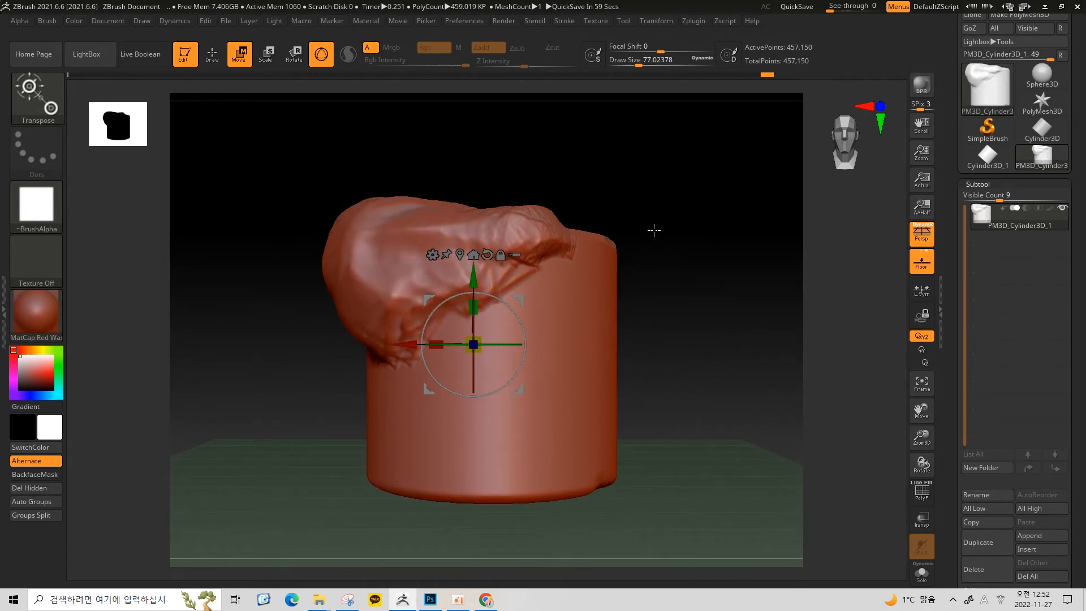
drag(654, 230, 655, 240)
ctrl+right_drag(675, 383, 853, 280)
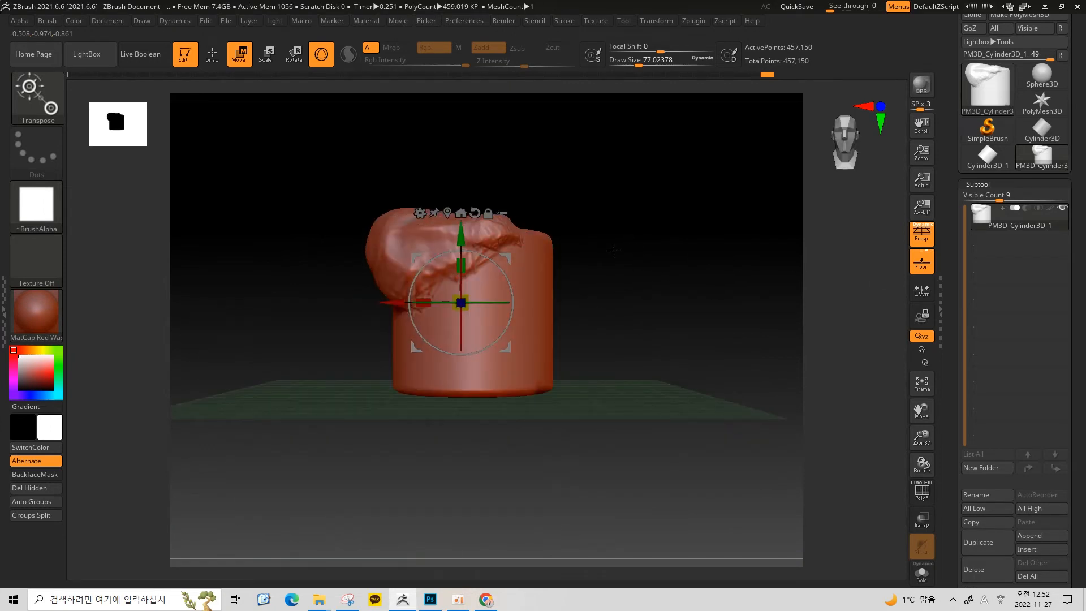
alt+right_drag(628, 279, 648, 303)
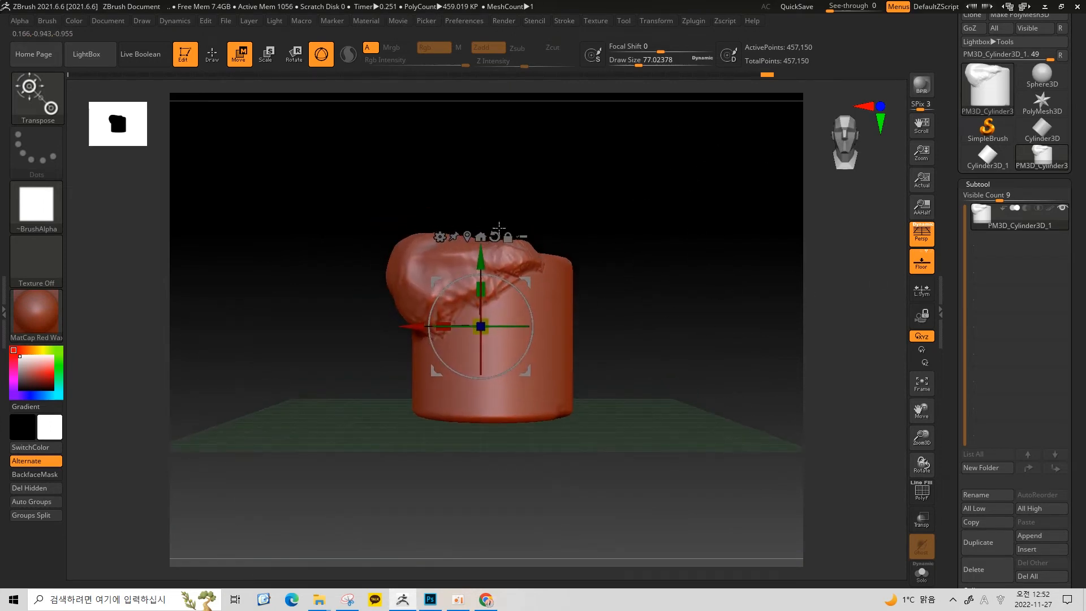
ctrl+right_drag(719, 148, 714, 241)
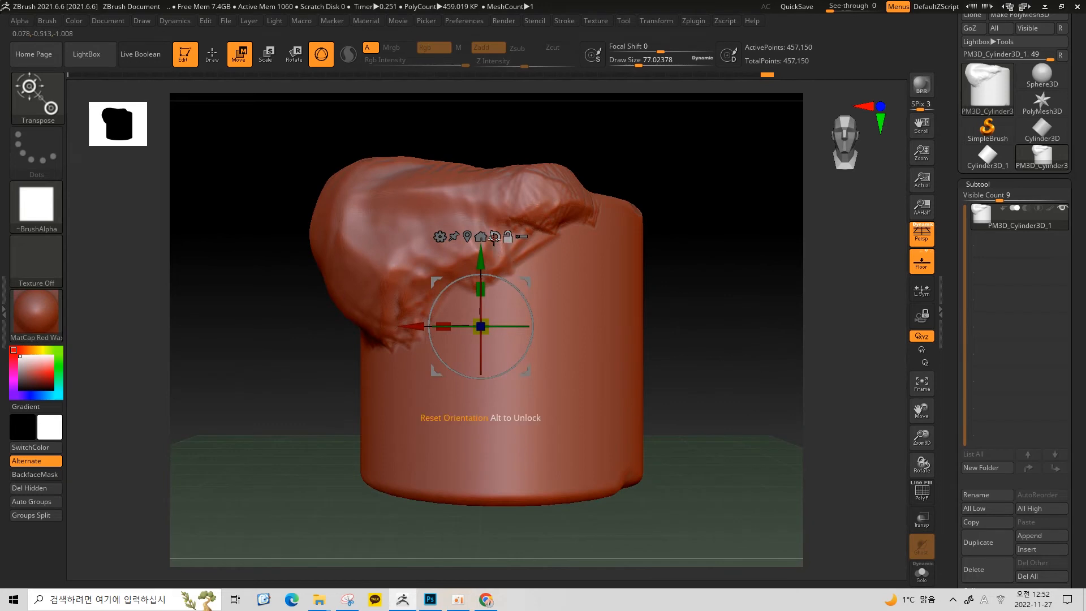
Turn the gizmo's orientation about its Y axis, and move and tilt the cylinder away from the world axis
alt+drag(514, 326, 495, 297)
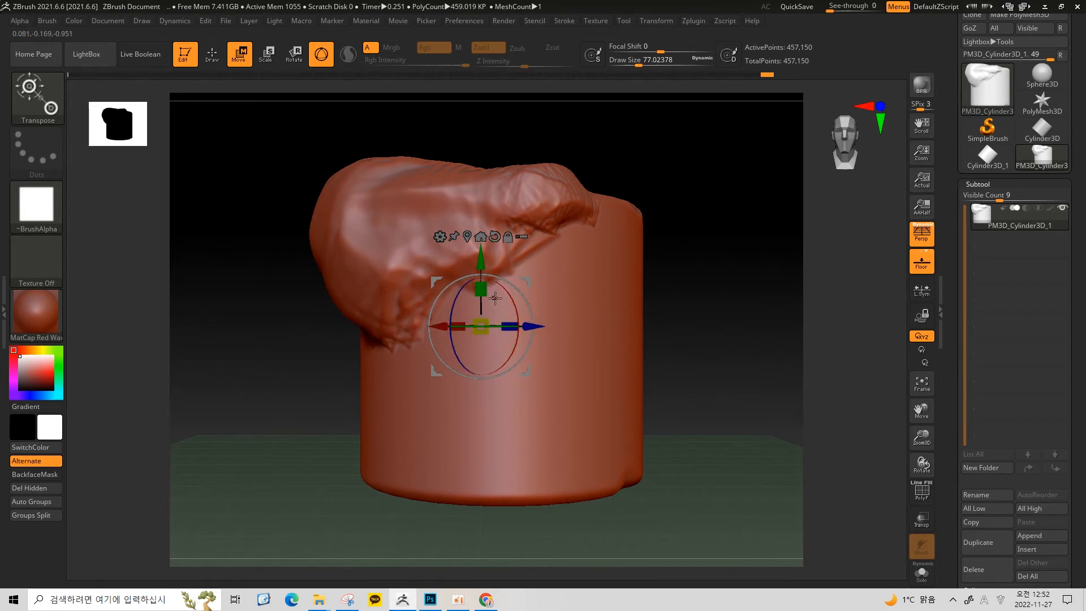
drag(525, 275, 718, 414)
alt+click(719, 413)
alt+drag(424, 388, 299, 328)
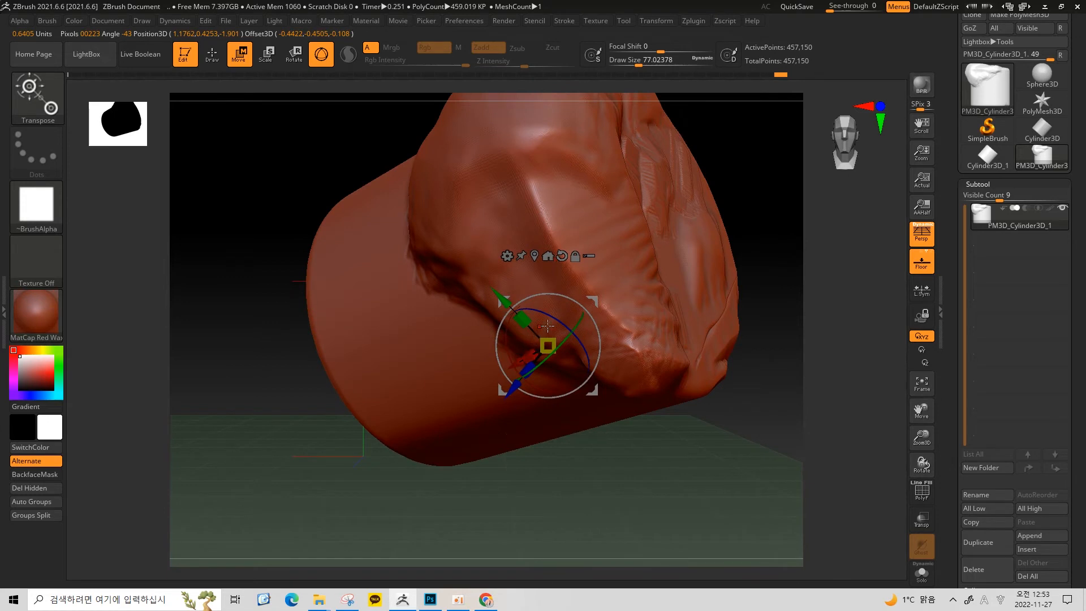
Reset the gizmo's orientation on the tilted cylinder and inspect it from another angle
key(alt)
alt+click(560, 257)
drag(770, 309, 686, 363)
drag(589, 361, 795, 489)
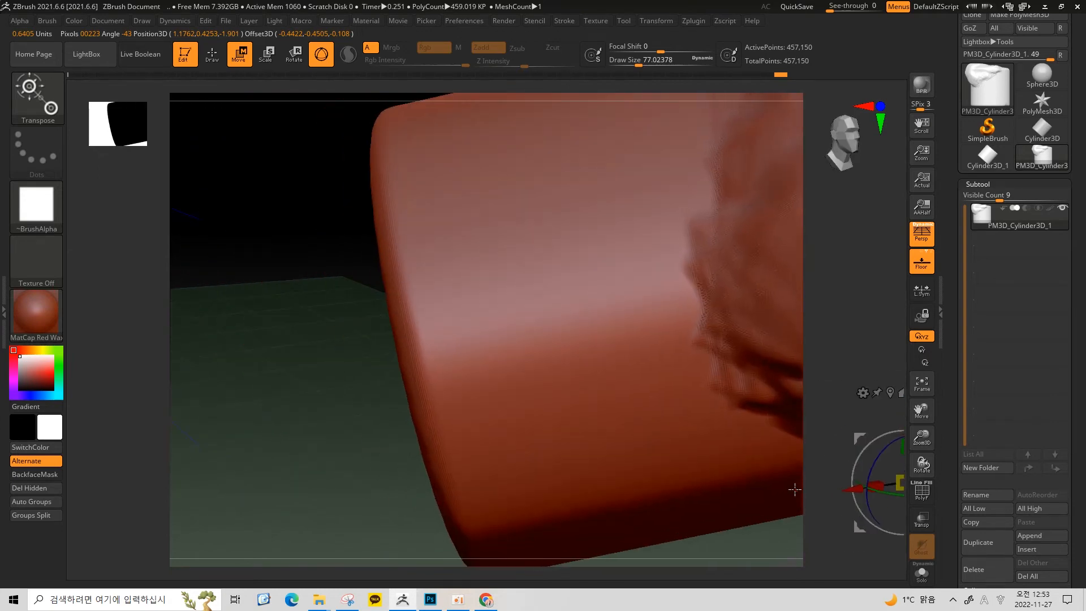
Place the pivot on the tilted cylinder's side and pull it along Z away from the mesh
alt+click(720, 519)
alt+click(598, 388)
alt+drag(362, 333, 442, 324)
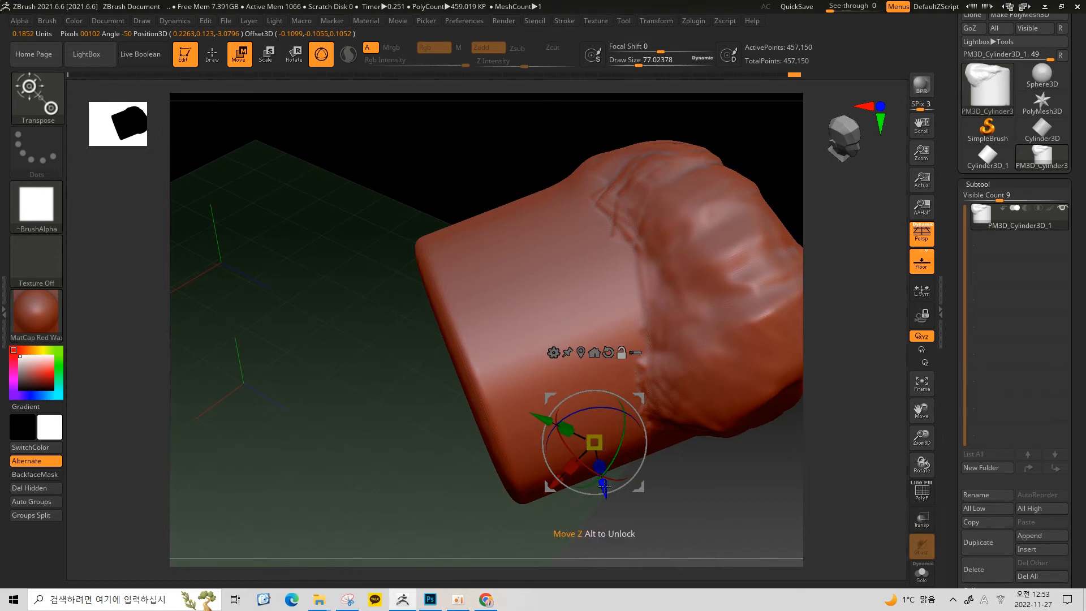
alt+drag(602, 484, 572, 317)
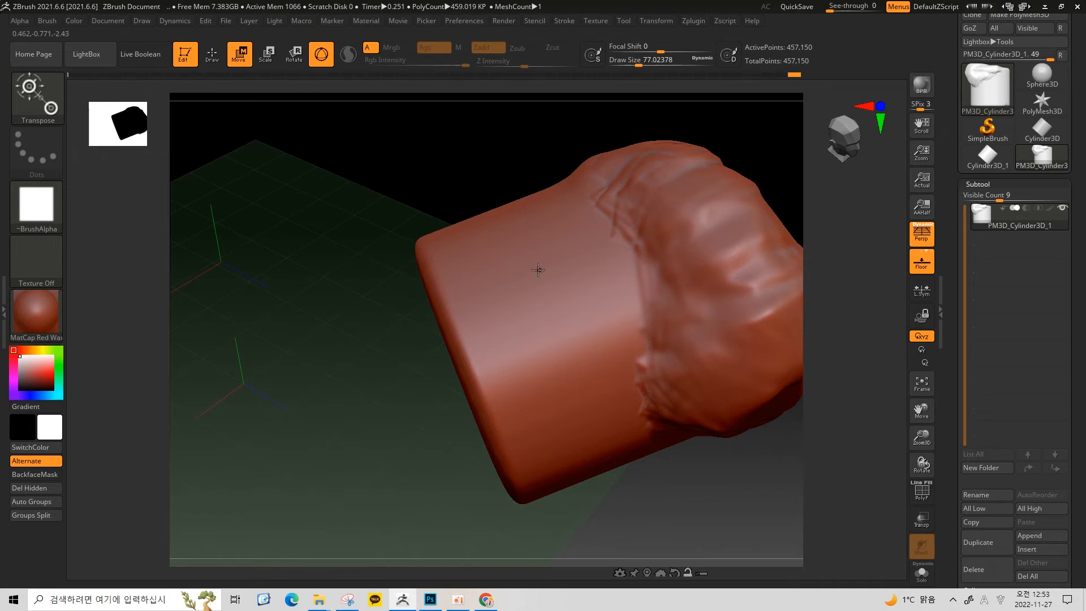
Snap the unlocked pivot to several different points on the surface of the cylinder's side
click(533, 273)
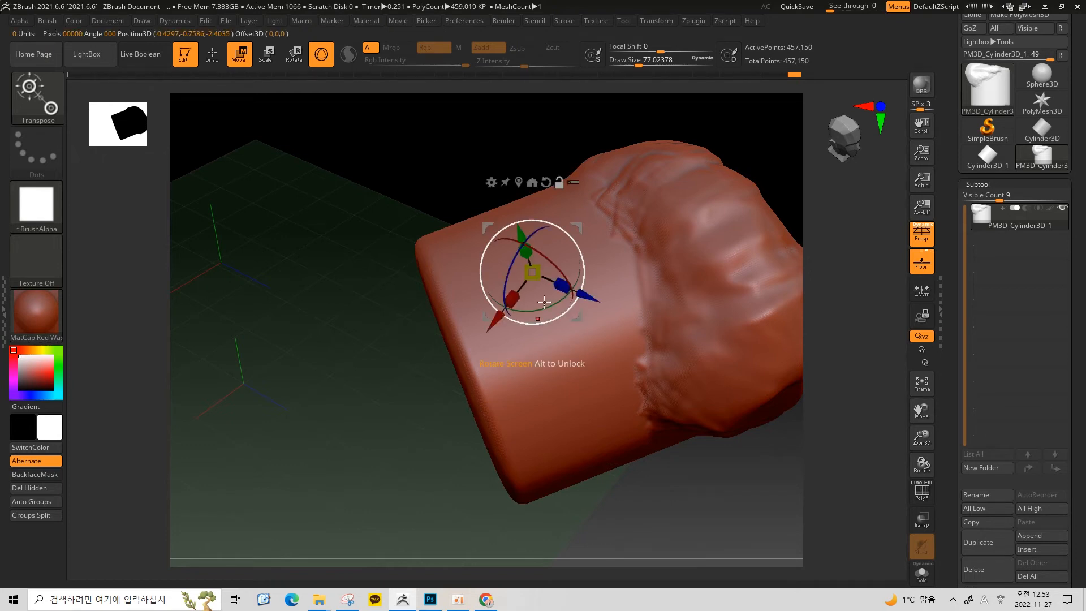
drag(407, 423, 551, 290)
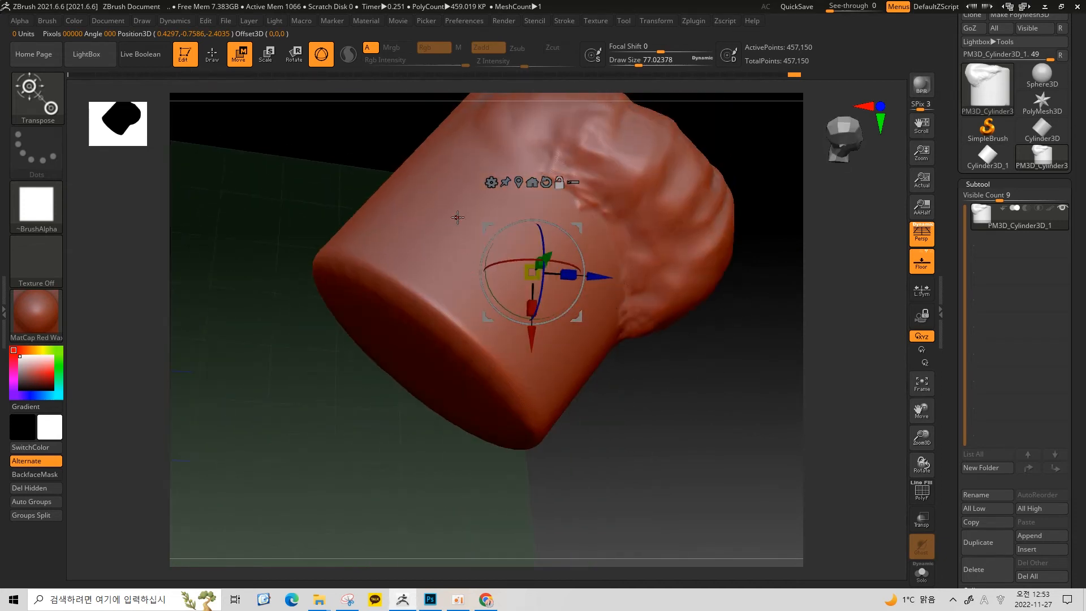
click(457, 217)
click(564, 250)
click(453, 289)
click(524, 375)
Place the pivot on the cylinder's flat base and orbit to check its orientation
drag(692, 413, 687, 353)
alt+click(404, 370)
drag(647, 422, 651, 396)
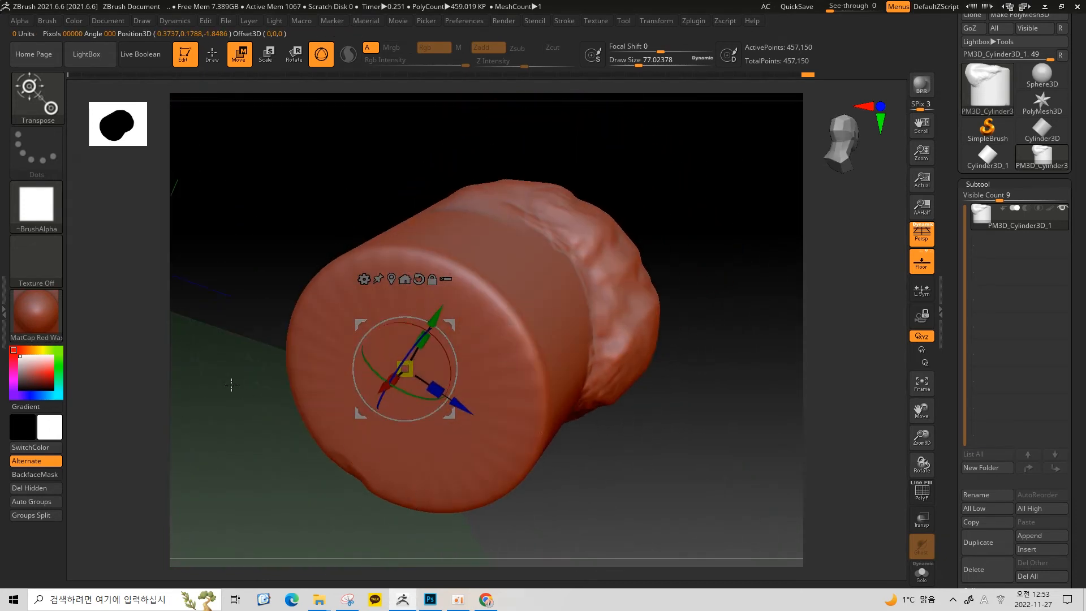
Place the pivot on the cylinder's flat base, on its side, and back on the base, orbiting to check its orientation
alt+click(473, 356)
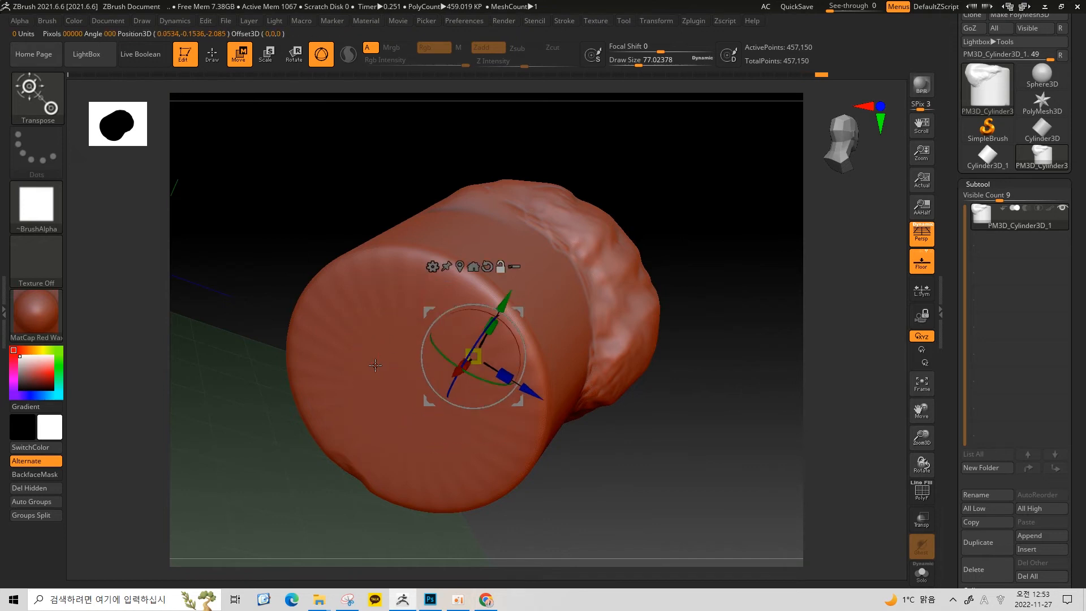
drag(660, 426, 654, 480)
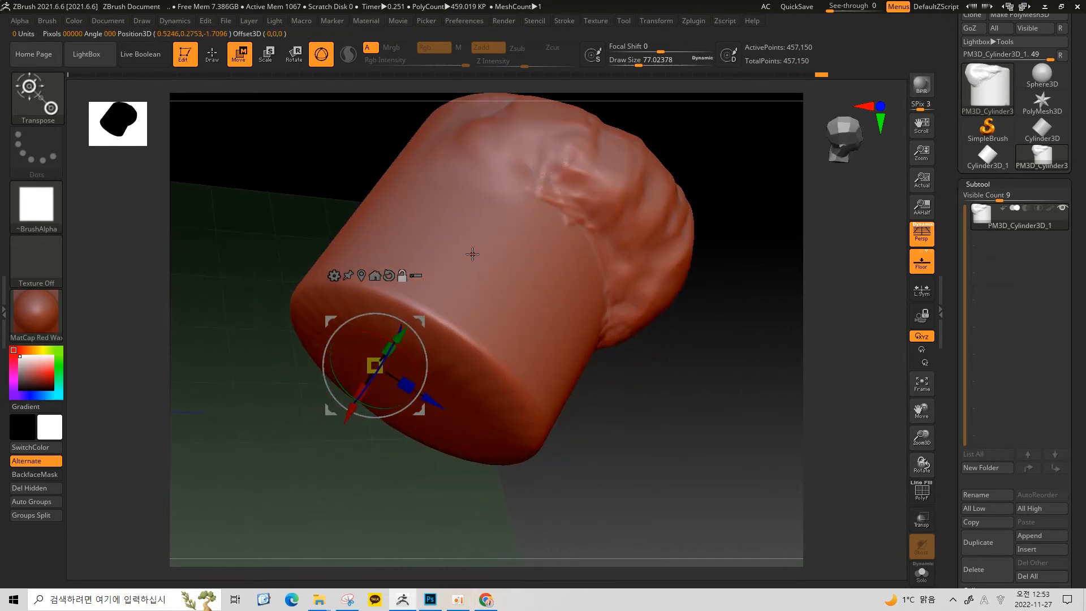
click(472, 254)
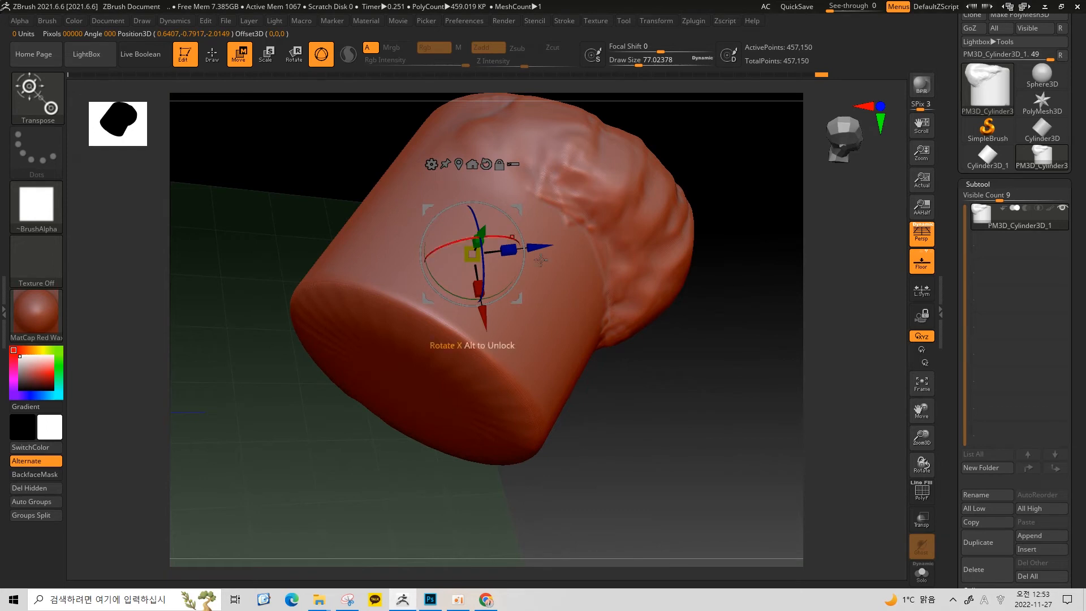
drag(421, 498, 442, 408)
click(375, 397)
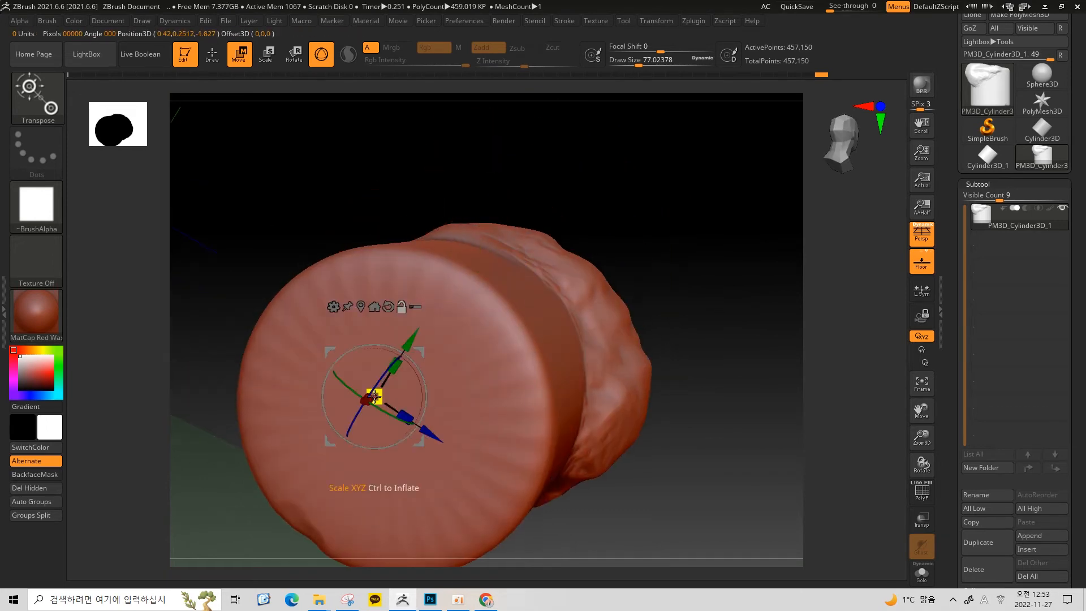
drag(651, 252, 674, 238)
drag(615, 361, 681, 378)
drag(686, 470, 701, 461)
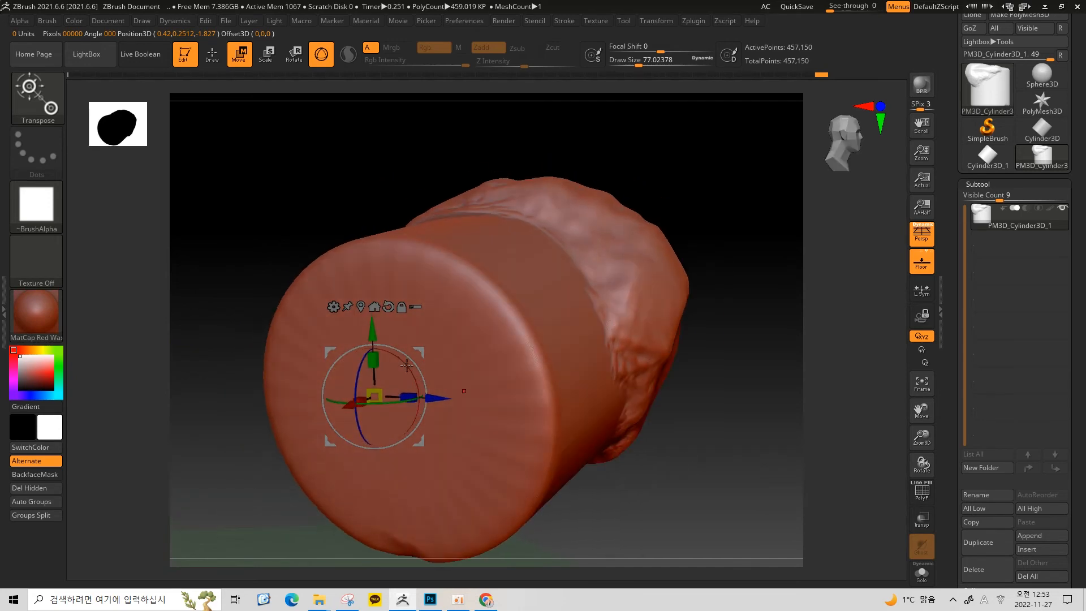
Try to move the cylinder along Y and along Z with the gizmo, undoing each move
drag(373, 328, 368, 223)
key(ctrl+z)
drag(440, 397, 245, 392)
key(ctrl+z)
Open the gizmo's Customize options and look over the available transform types and deformers
mouse_move(661, 413)
alt+mouse_down()
mouse_move(647, 359)
mouse_move(577, 376)
alt+mouse_up()
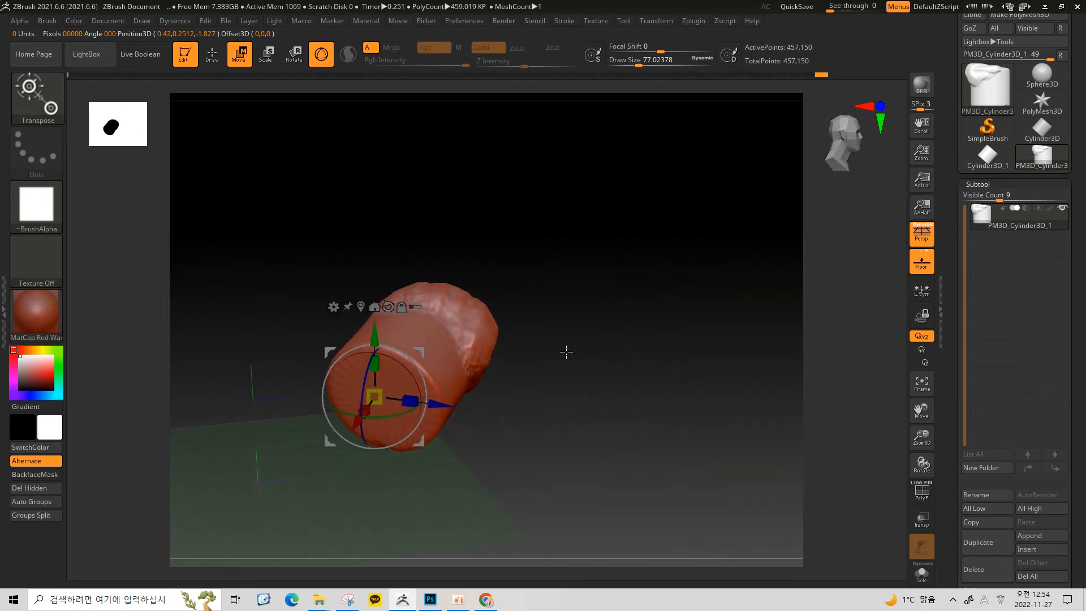
key(f)
key(q)
drag(676, 438, 670, 410)
key(w)
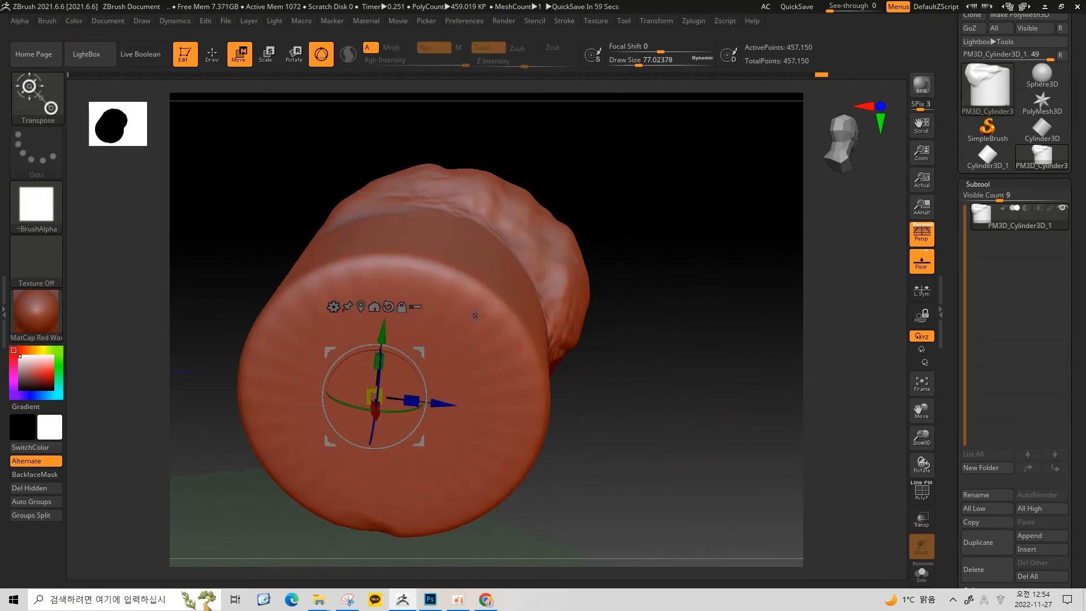
alt+drag(475, 315, 699, 352)
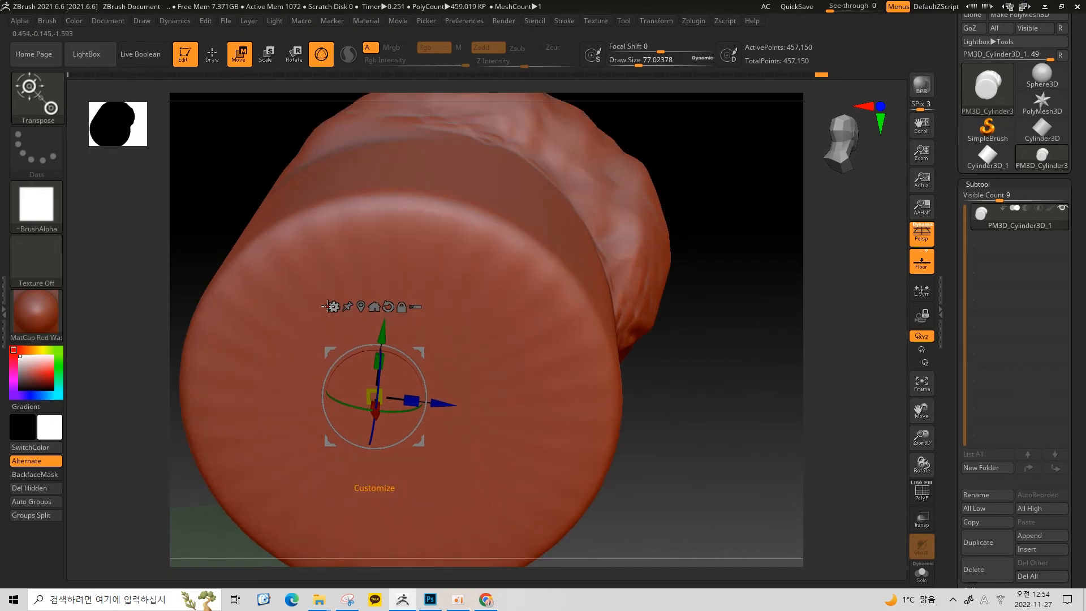
alt+drag(715, 407, 644, 294)
mouse_move(681, 243)
alt+mouse_down()
mouse_move(684, 274)
mouse_move(682, 240)
alt+mouse_up()
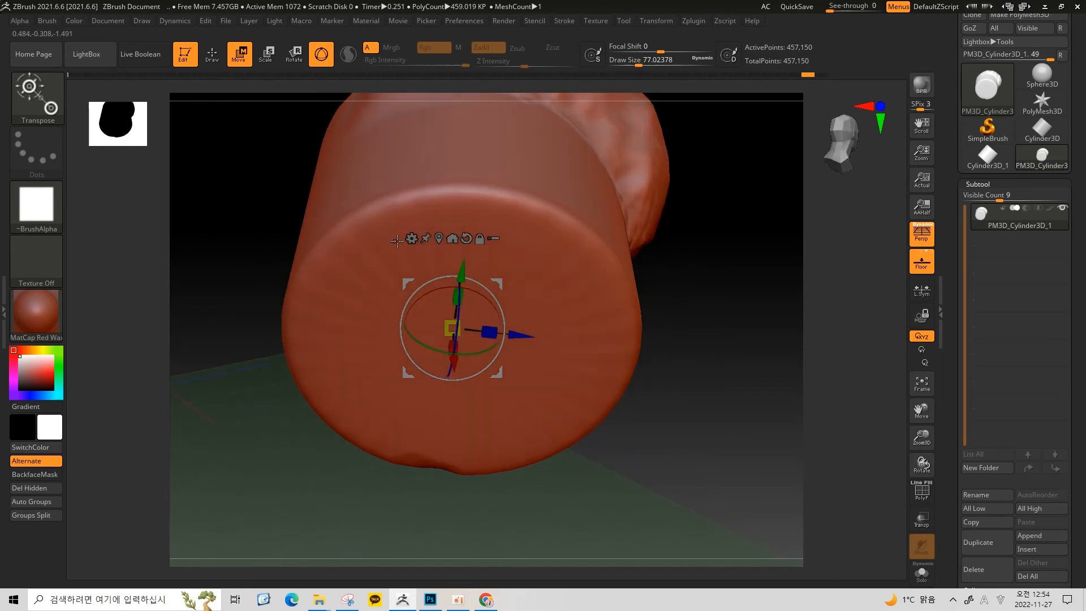
click(411, 239)
click(405, 243)
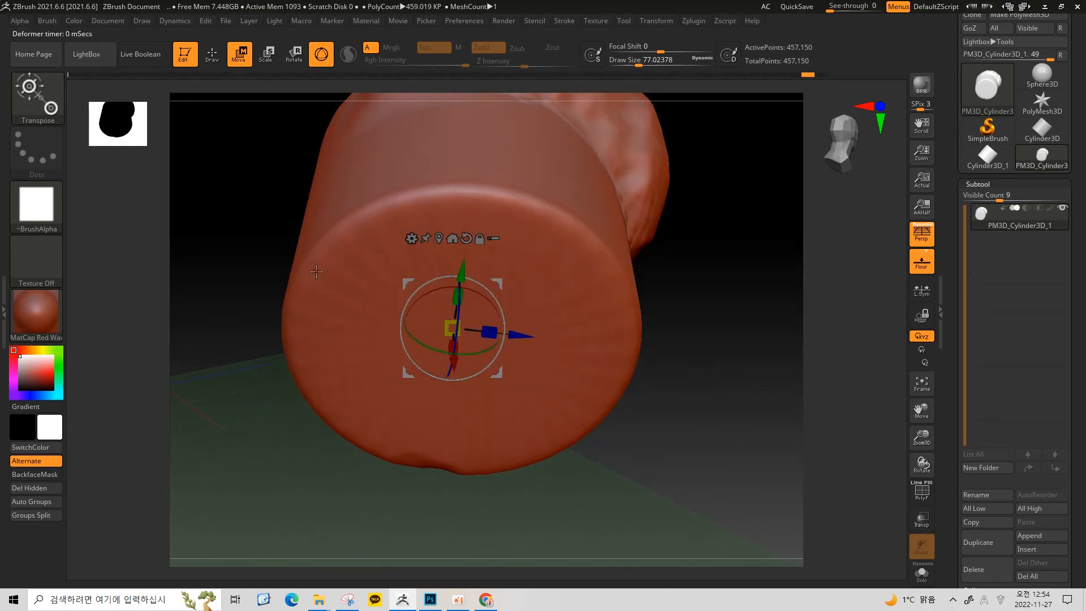
click(412, 239)
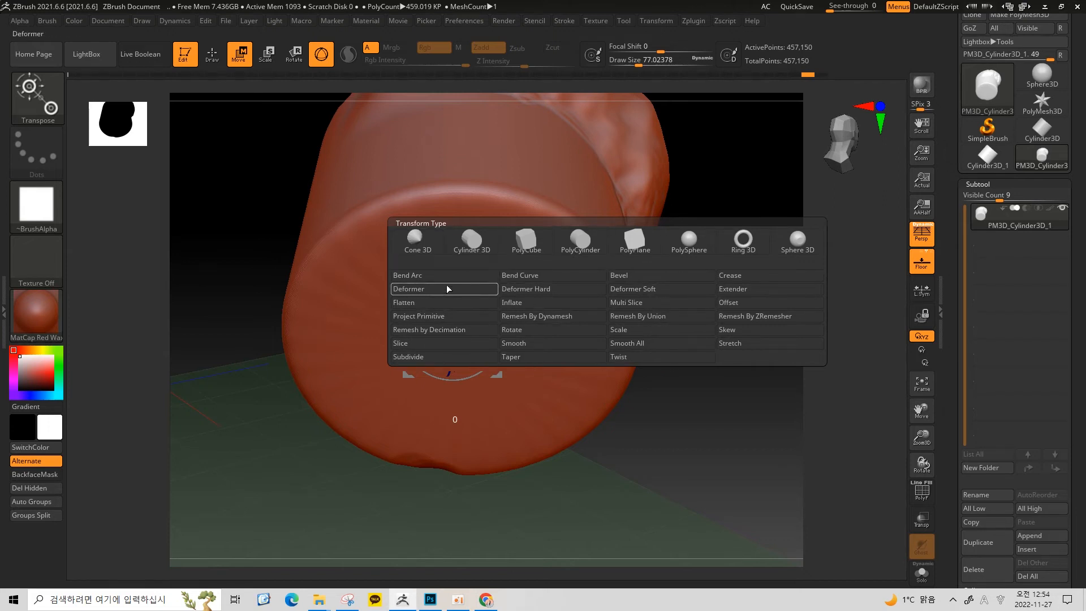
Reset the mesh orientation of the tilted cylinder
ctrl+right_drag(719, 392, 709, 249)
right_drag(530, 293, 576, 258)
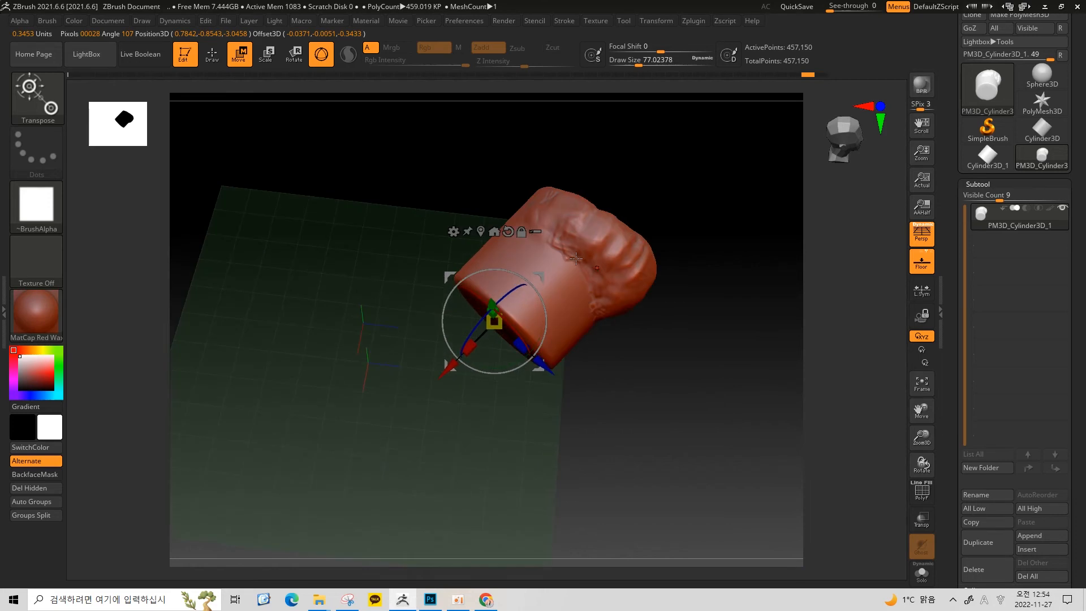
click(507, 231)
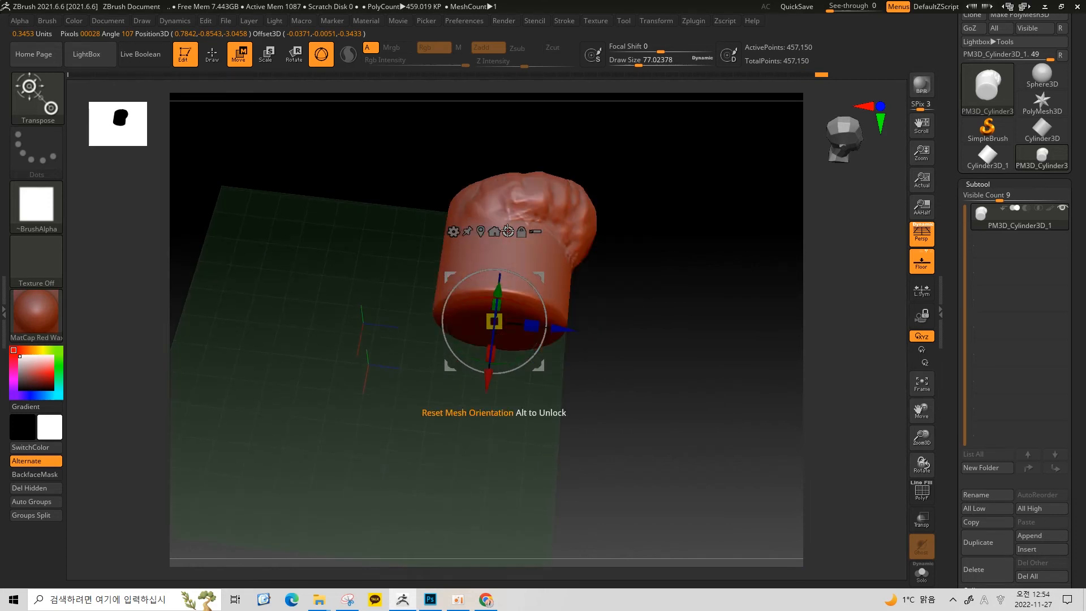
Center the pivot on the cylinder and move the mesh to the world axis
shift+right_drag(634, 237, 747, 222)
alt+right_drag(610, 260, 679, 267)
click(551, 239)
alt+click(573, 237)
key(ctrl+z)
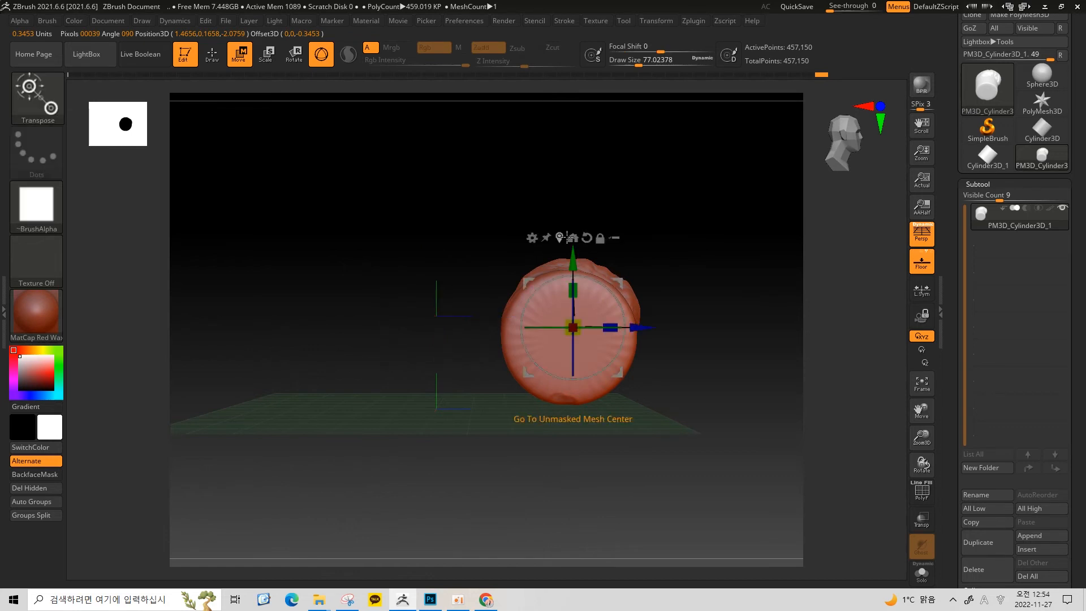
click(571, 237)
Rotate the cylinder upright so its flat base faces the floor and check it from above
alt+right_drag(603, 258, 608, 265)
drag(442, 300, 442, 386)
ctrl+right_drag(758, 260, 589, 464)
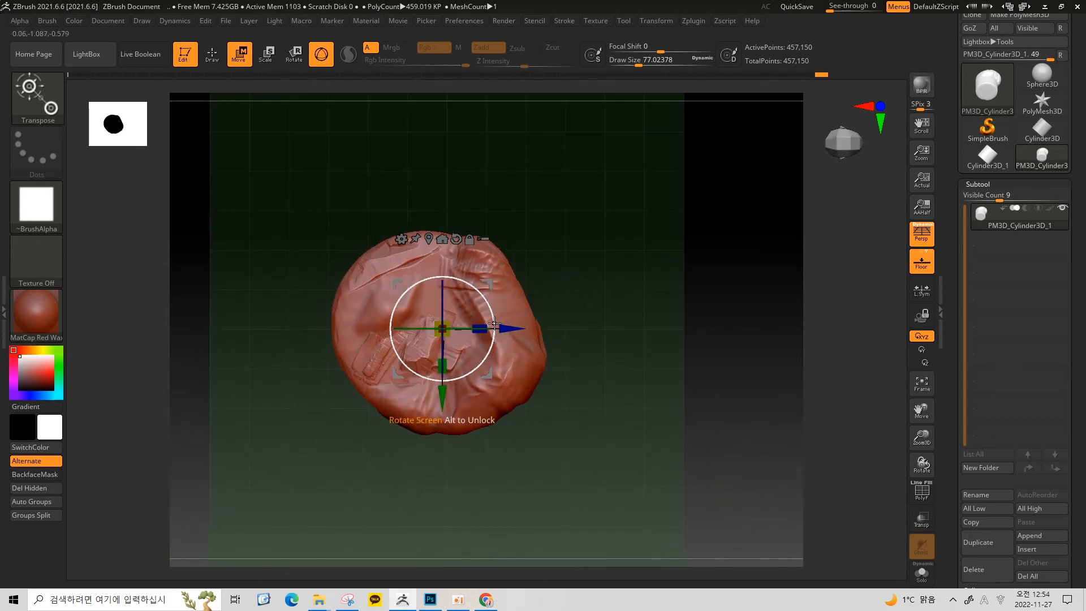
Shift the upright cylinder about 0.08 along Z, then return it to the world axis with the gizmo aligned upright
mouse_move(497, 333)
mouse_down()
mouse_move(563, 333)
mouse_move(509, 335)
mouse_up()
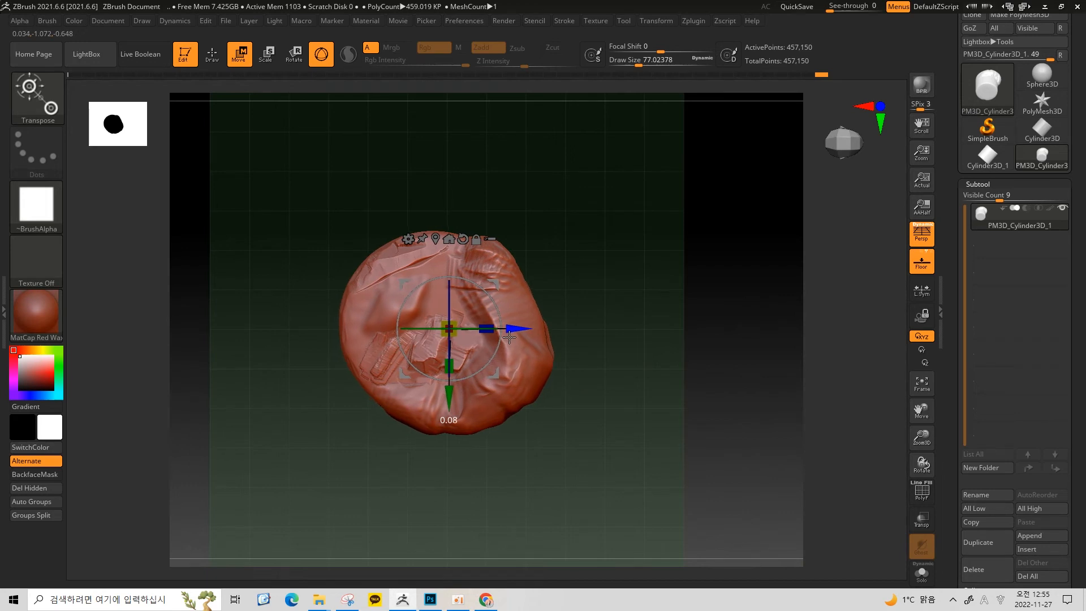
right_drag(647, 284, 496, 269)
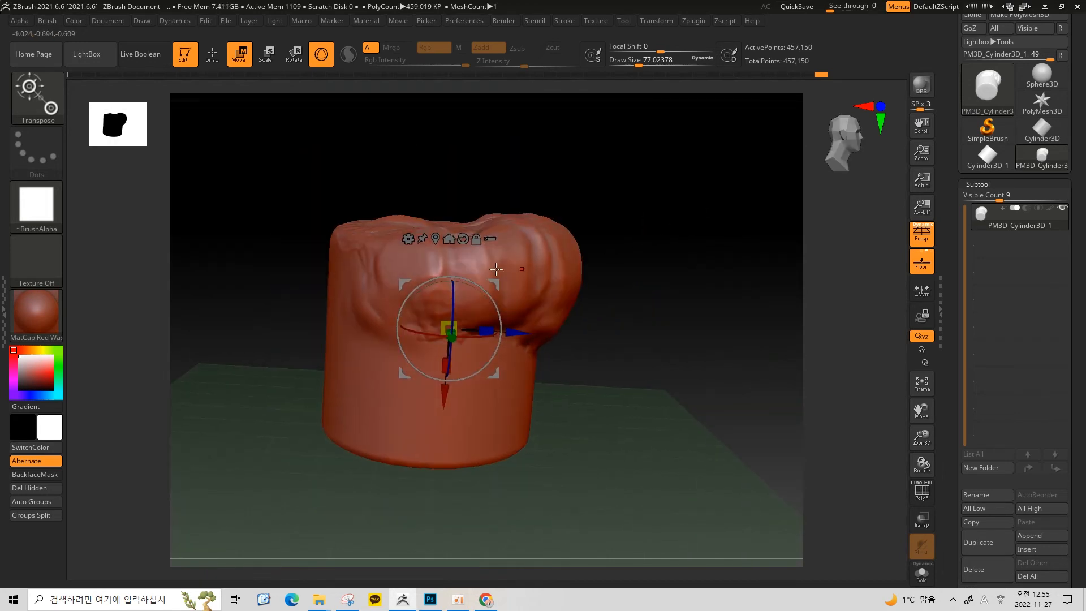
click(449, 241)
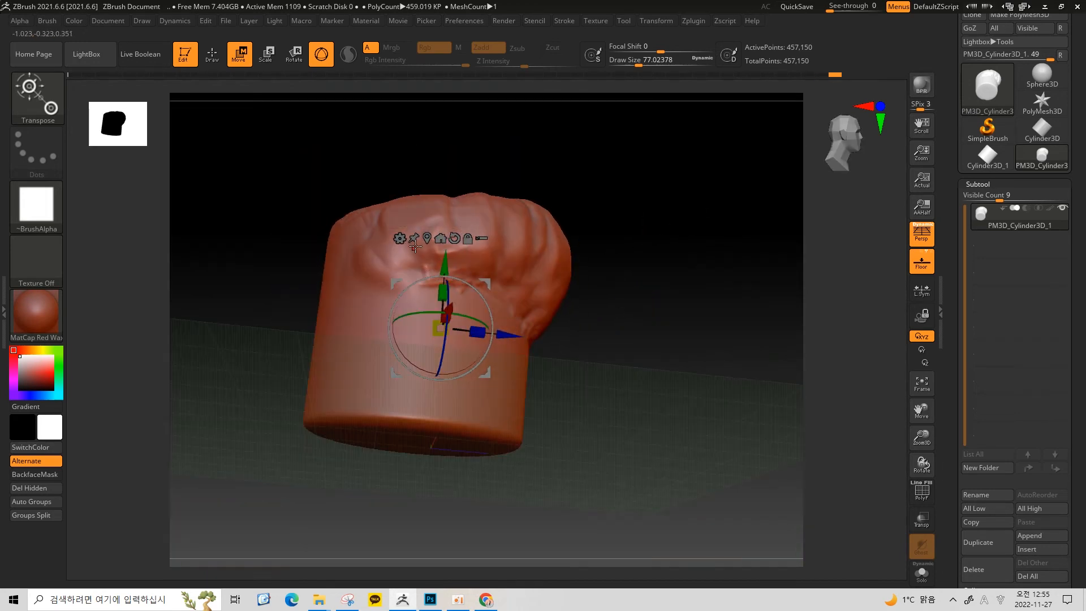
right_drag(681, 262, 651, 333)
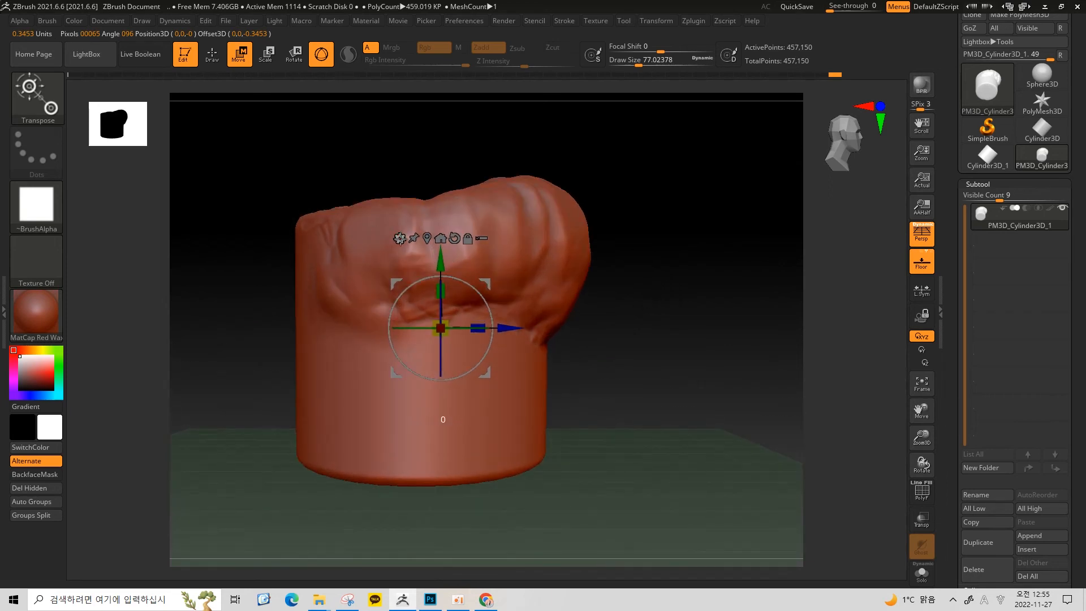
Apply the Deformer transform type to the cylinder and orbit around its control lattice
click(400, 238)
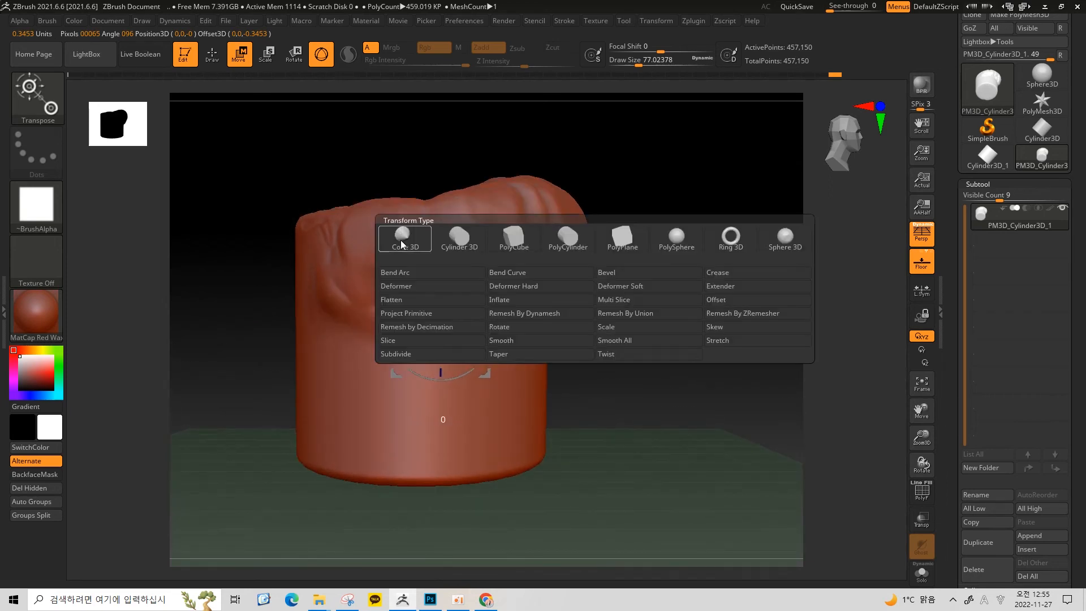
click(433, 287)
right_drag(711, 300, 665, 284)
right_drag(664, 331, 688, 243)
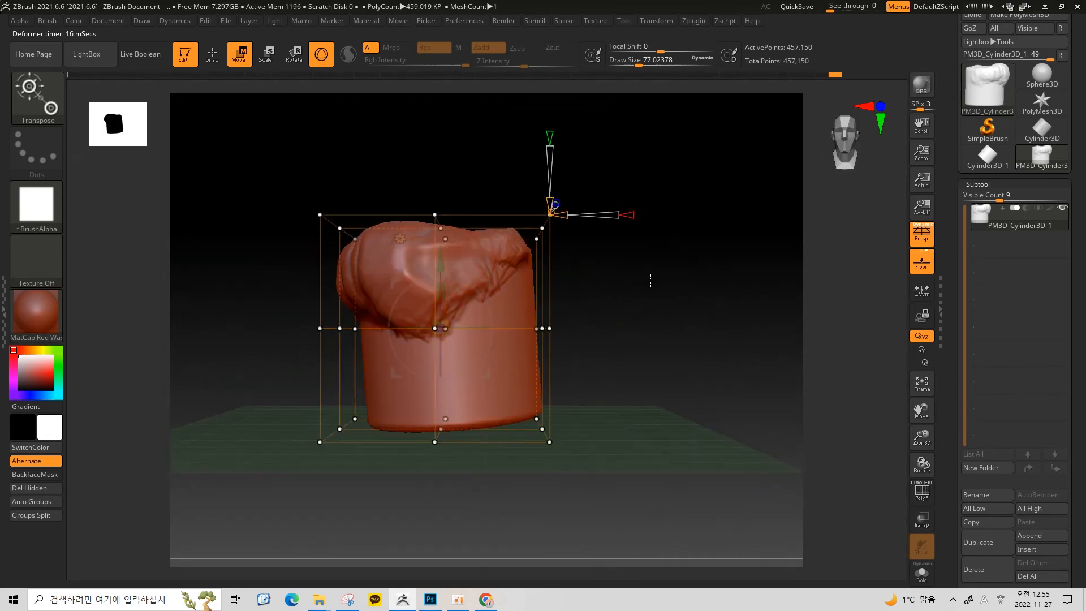
right_drag(567, 208, 614, 254)
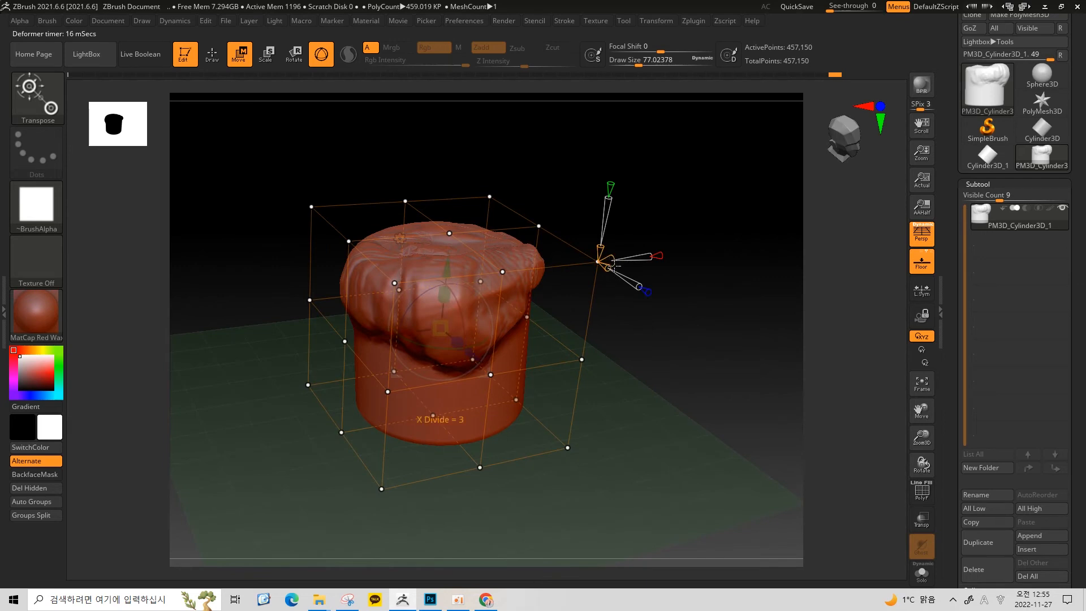
Vary the deformer lattice's divisions along its axes, then reduce them to 2 in every direction and face the front
drag(609, 185, 645, 141)
drag(667, 89, 610, 187)
drag(656, 255, 527, 293)
drag(749, 252, 607, 256)
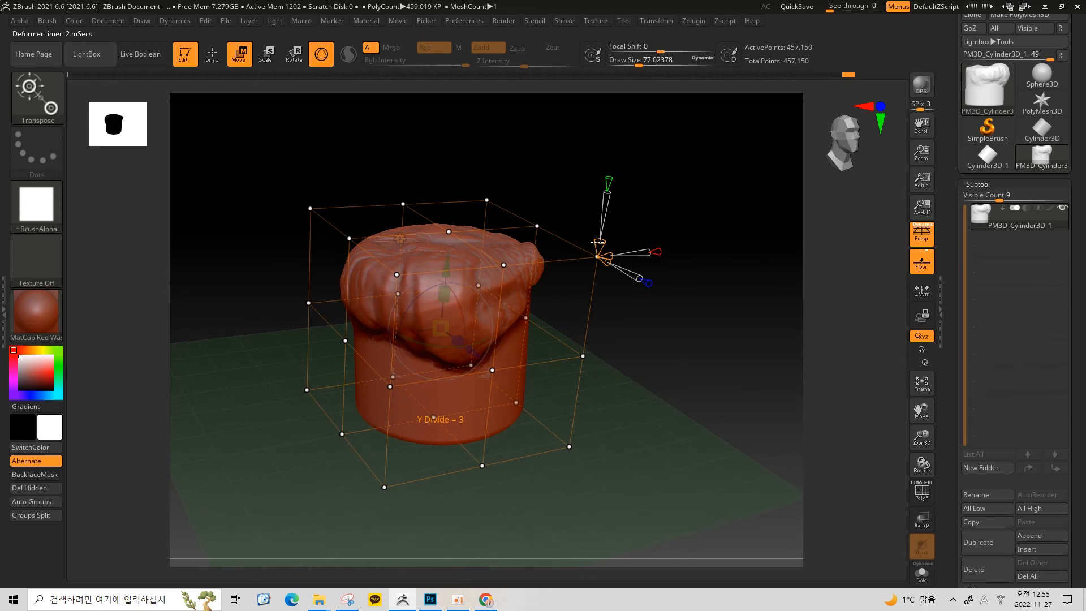
mouse_move(597, 245)
mouse_down()
mouse_move(606, 212)
mouse_move(601, 240)
mouse_move(619, 255)
mouse_move(598, 245)
mouse_move(594, 276)
mouse_move(584, 254)
mouse_up()
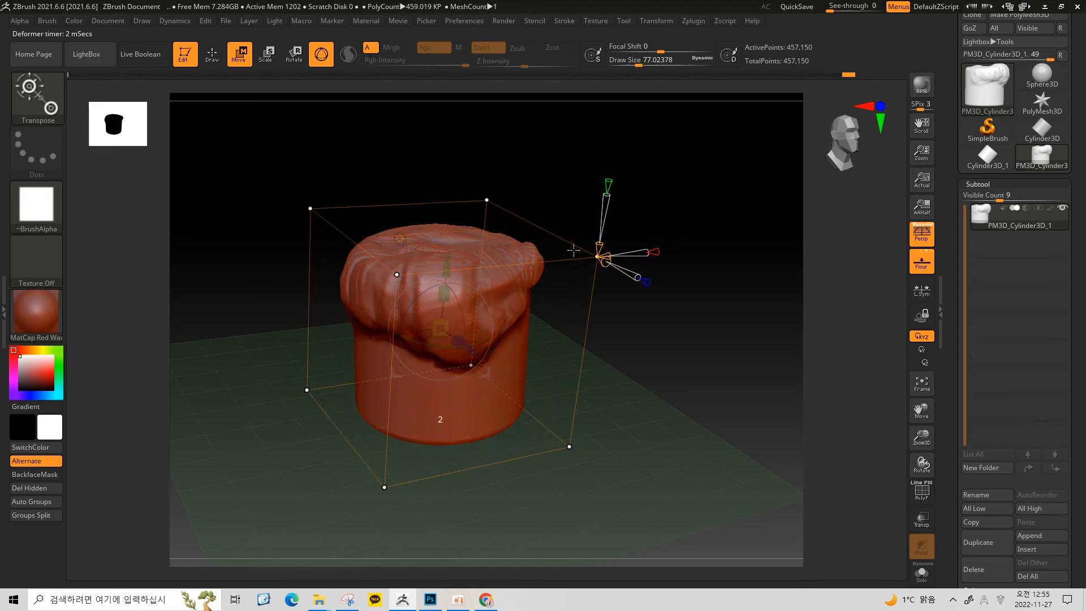
shift+drag(657, 344, 666, 286)
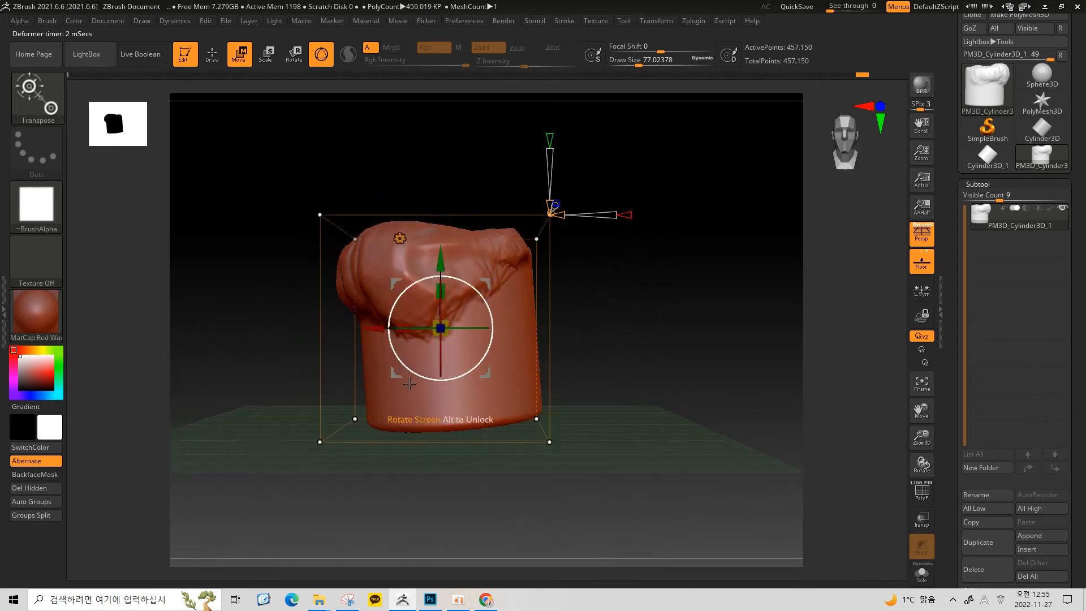
Capture the viewport in the Snipping Tool and sketch a red cylinder with an arrow to a tapered version, then return to ZBrush
click(347, 600)
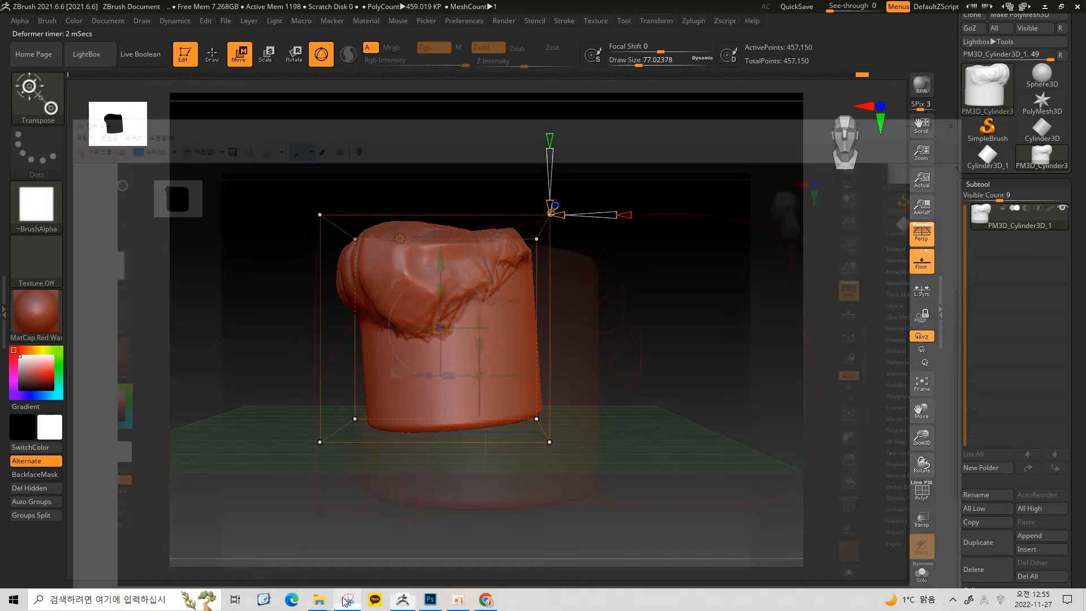
click(11, 41)
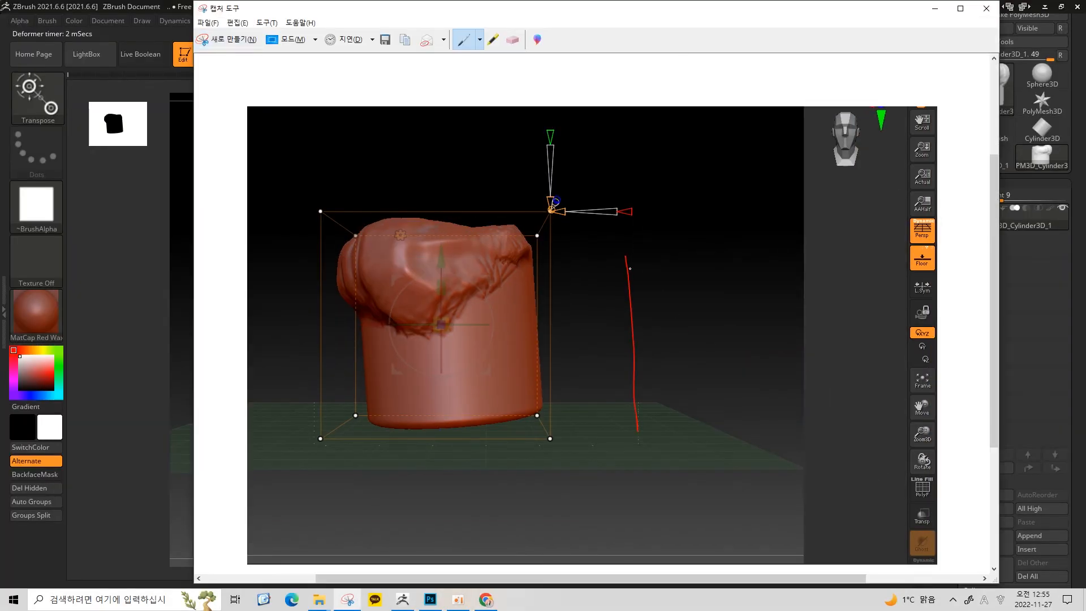
drag(743, 247, 737, 255)
drag(652, 417, 626, 413)
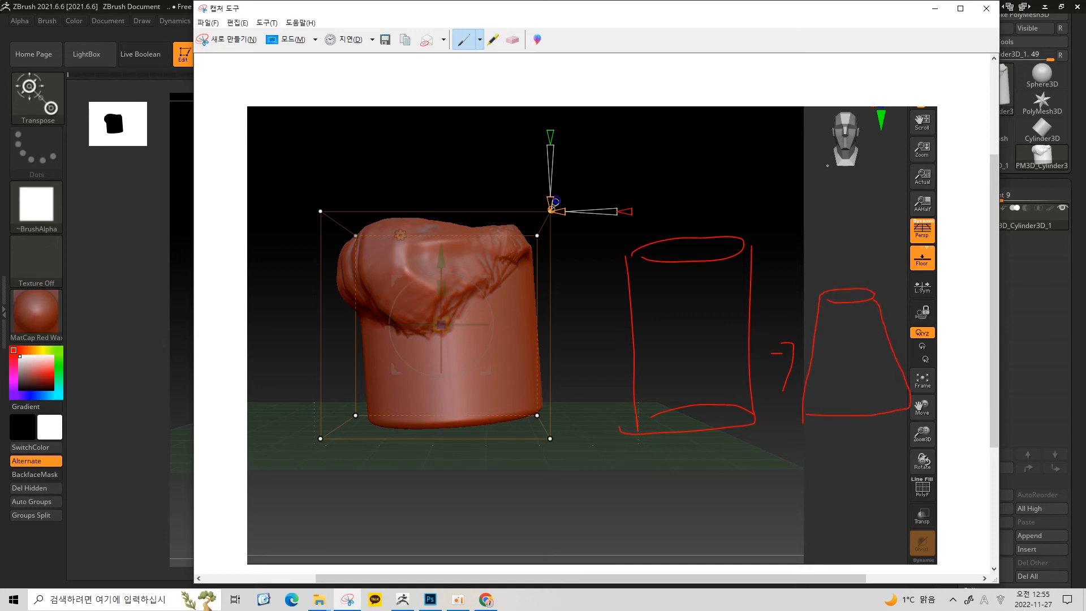
click(935, 14)
Box-select the four upper control points of the deformer lattice
drag(641, 165, 701, 244)
key(ctrl)
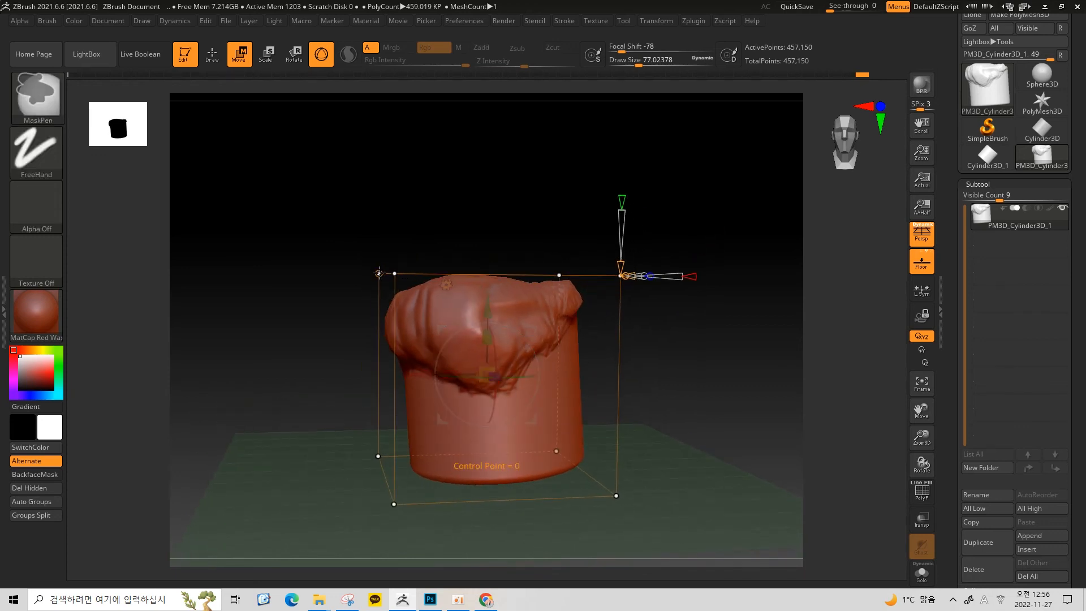
ctrl+drag(733, 190, 271, 298)
mouse_move(614, 314)
mouse_down()
mouse_move(663, 342)
mouse_move(690, 388)
mouse_move(641, 301)
mouse_up()
Toggle the selection of the lattice's upper control points several times, then deselect all of its points
key(ctrl)
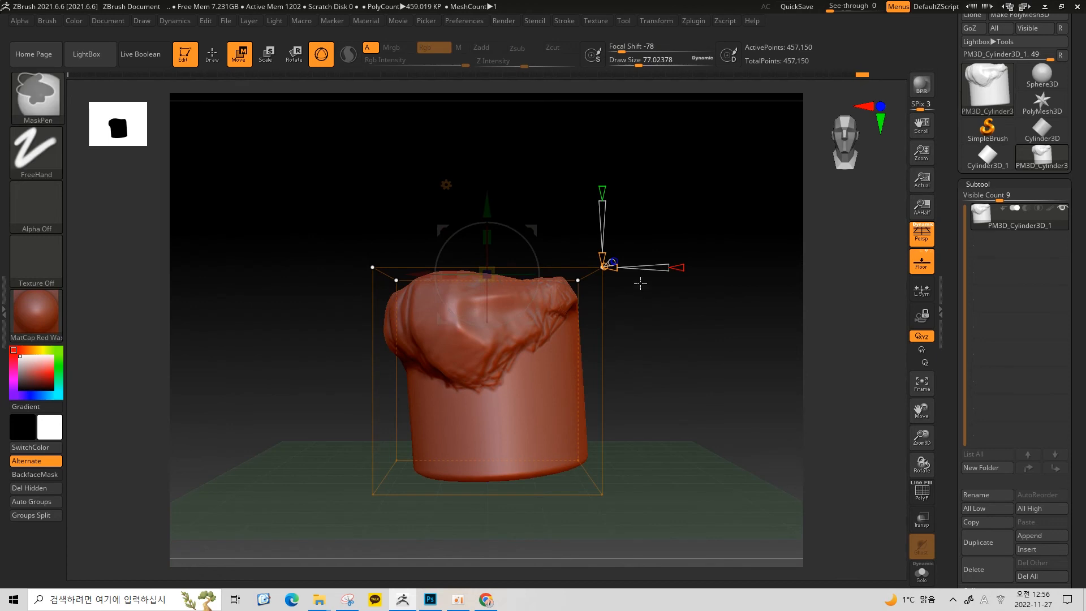
ctrl+drag(695, 218, 232, 313)
ctrl+drag(654, 203, 166, 319)
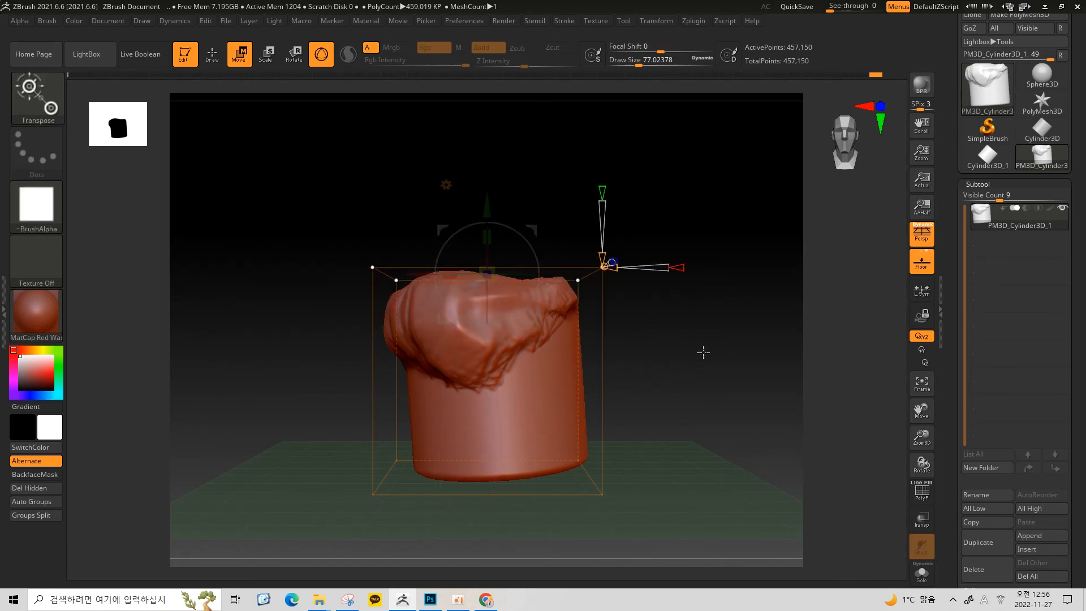
key(ctrl)
ctrl+drag(688, 225, 204, 313)
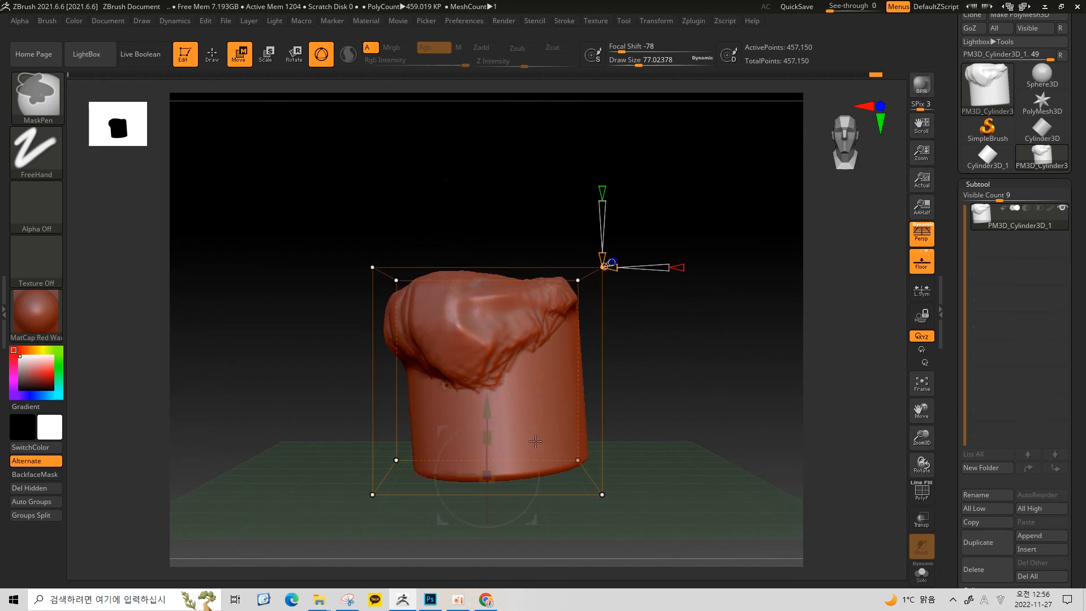
ctrl+drag(727, 196, 248, 303)
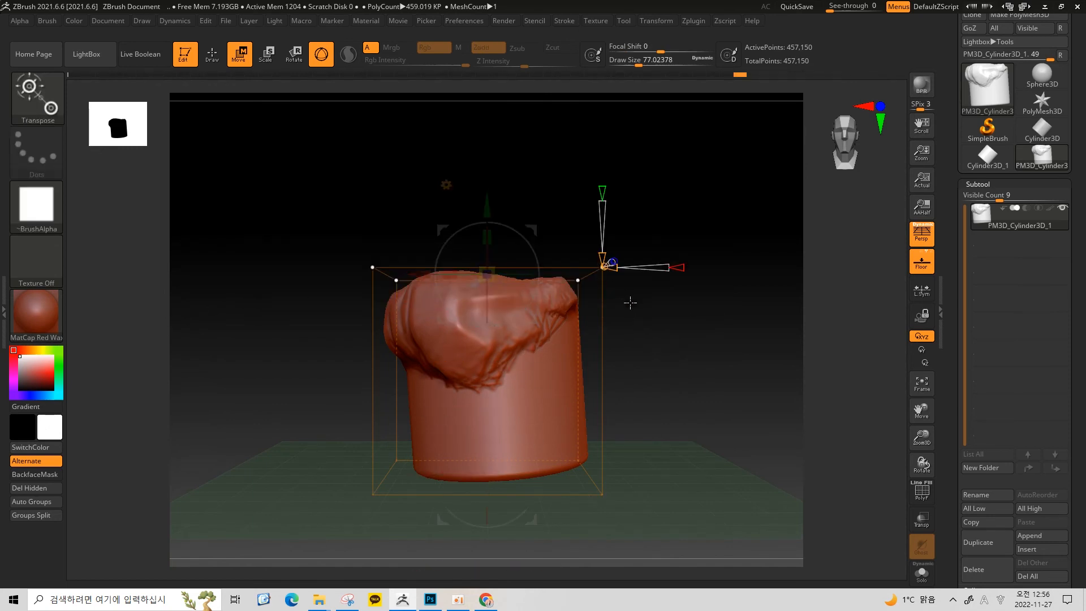
mouse_move(702, 212)
mouse_down()
mouse_move(722, 199)
mouse_move(235, 430)
mouse_up()
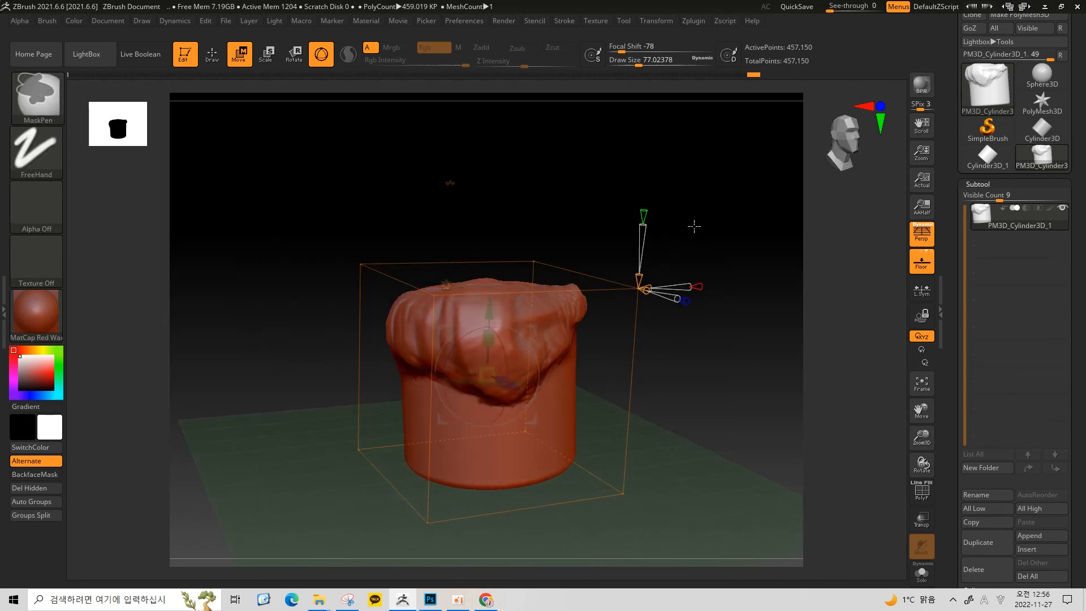
From the front view, box-select different areas of the lattice's control points, ending with none selected
shift+drag(692, 236, 684, 216)
mouse_move(708, 173)
ctrl+mouse_down()
mouse_move(663, 207)
mouse_move(516, 259)
ctrl+mouse_up()
ctrl+drag(692, 300, 180, 576)
ctrl+drag(713, 229, 124, 415)
mouse_move(671, 212)
alt+mouse_down()
mouse_move(548, 262)
mouse_move(611, 228)
alt+mouse_up()
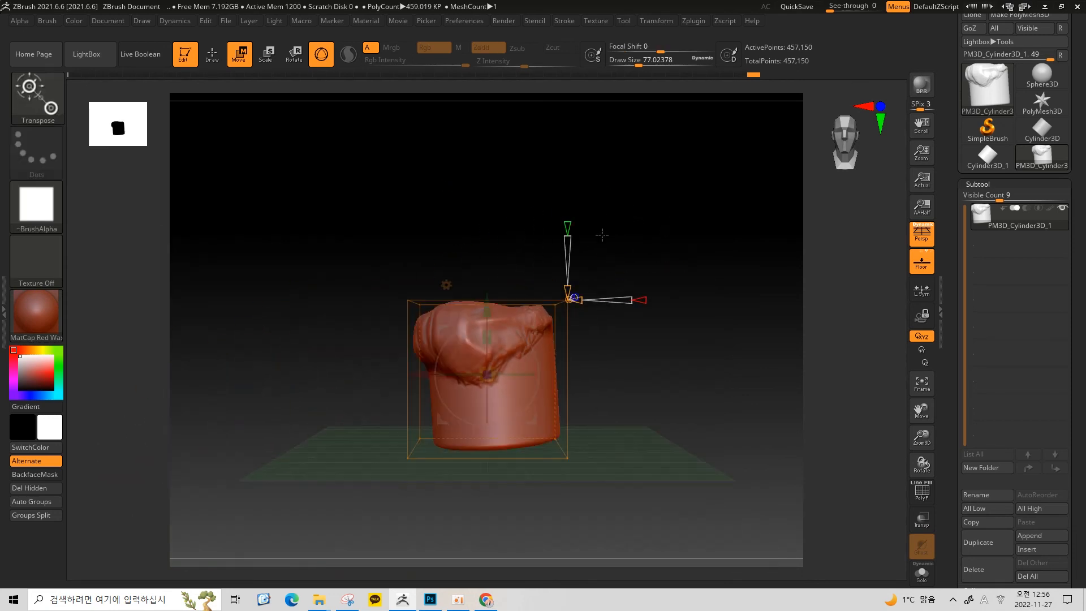
Box-select the deformer lattice's upper control points and scale them inward to taper the cylinder toward its top
key(f)
ctrl+drag(687, 193, 225, 303)
mouse_move(609, 322)
mouse_down()
mouse_move(663, 337)
mouse_move(662, 365)
mouse_up()
drag(483, 281, 535, 325)
drag(629, 388, 557, 279)
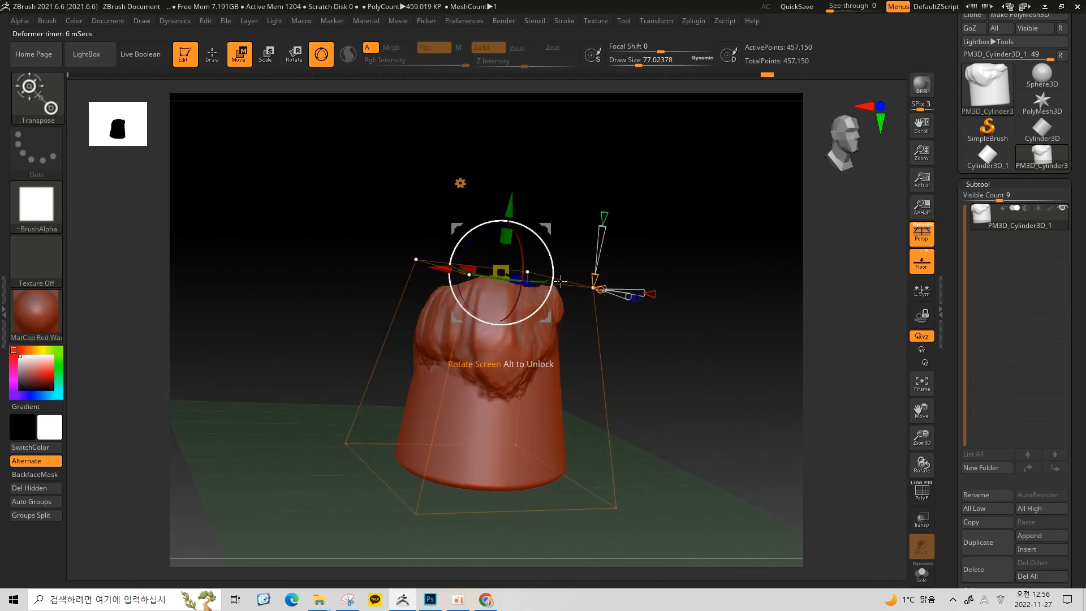
Transform the selected upper lattice points further with the gizmo to distort the top of the cylinder
shift+drag(665, 349, 535, 293)
drag(481, 266, 499, 302)
drag(484, 211, 489, 258)
drag(416, 280, 439, 281)
Delete the Deformer from the cylinder without accepting its deformation
click(446, 285)
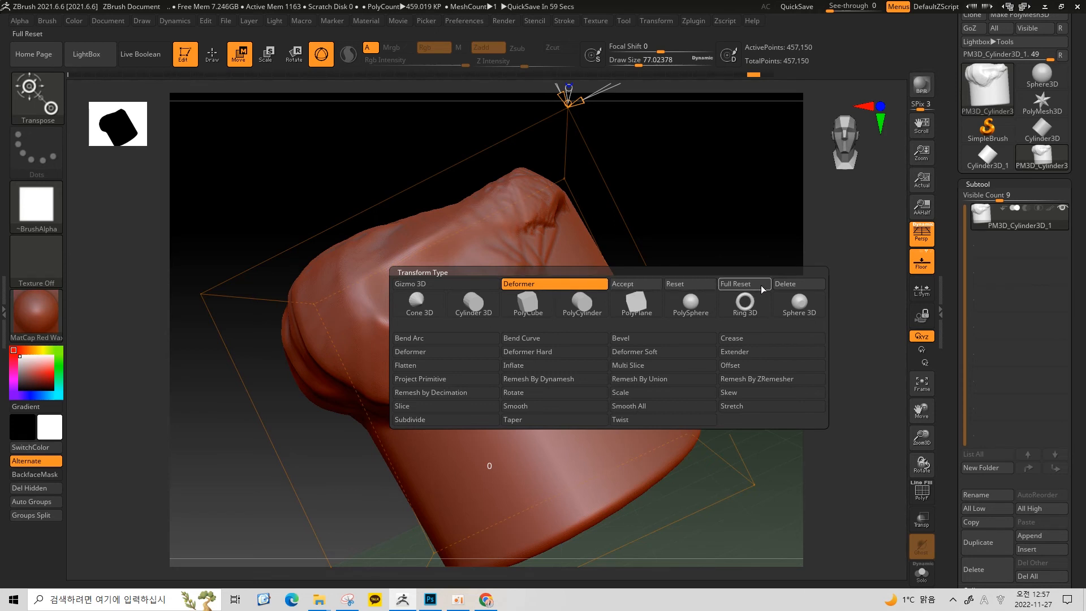
click(796, 284)
drag(618, 245, 661, 266)
Examine the deformers and primitives offered in the gizmo's transform type list
click(446, 285)
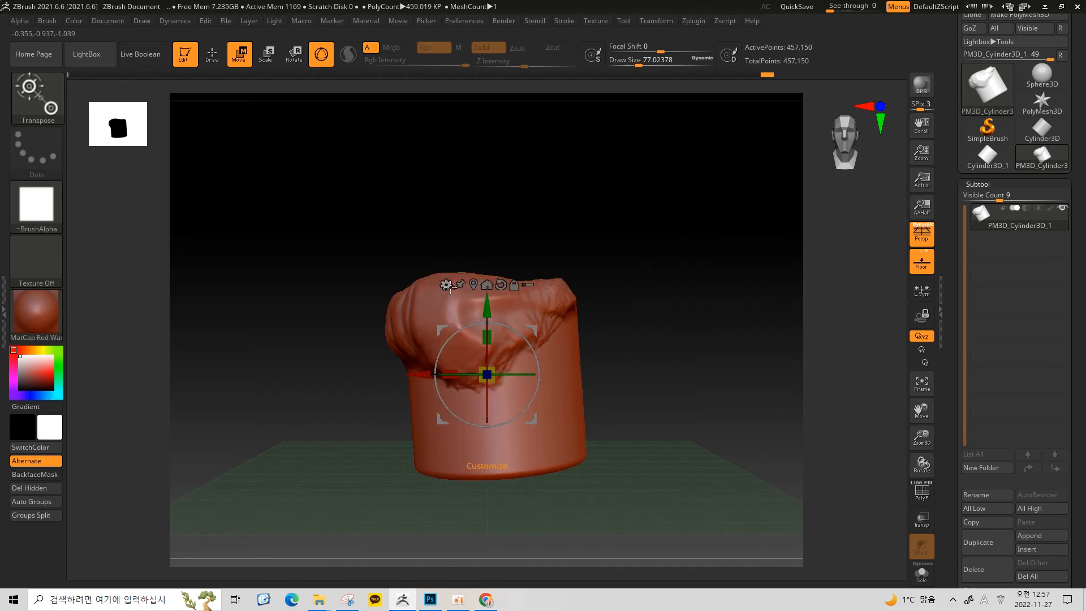
click(448, 286)
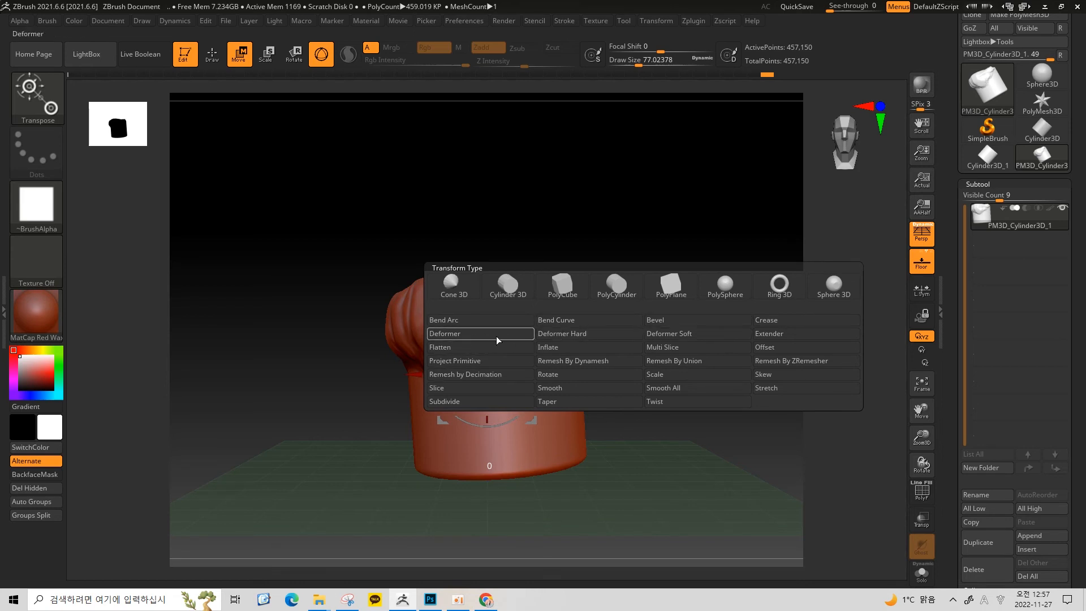
click(552, 364)
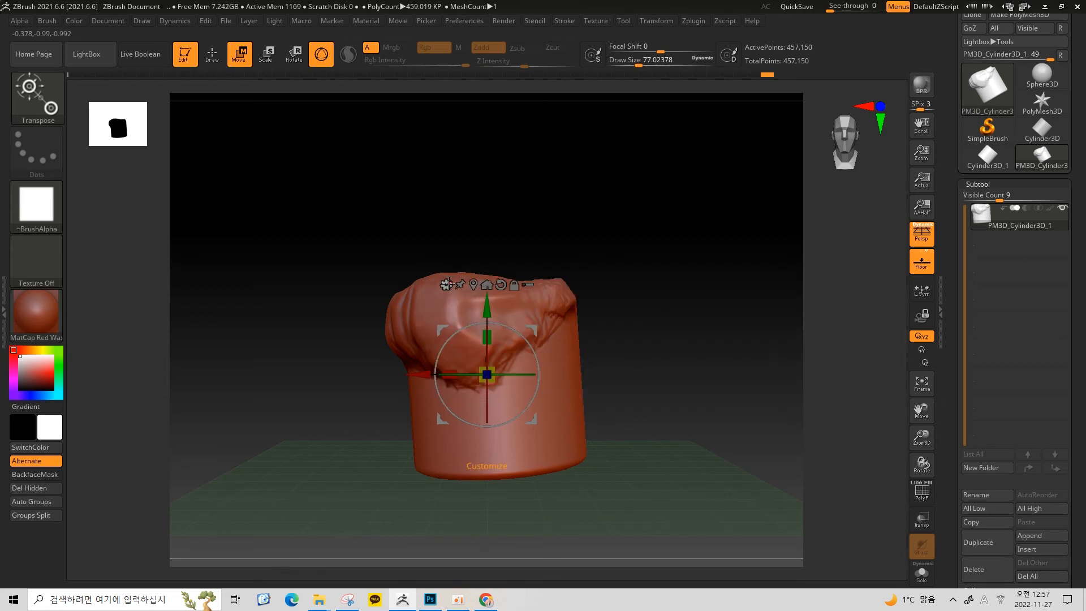
ctrl+right_drag(589, 210, 589, 237)
drag(541, 336, 527, 340)
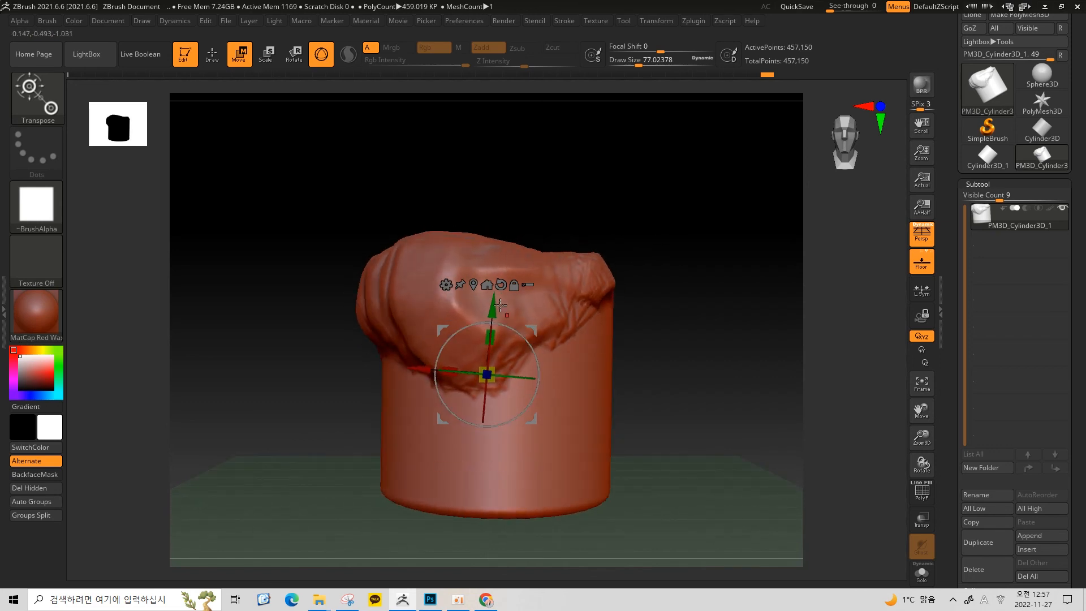
click(446, 284)
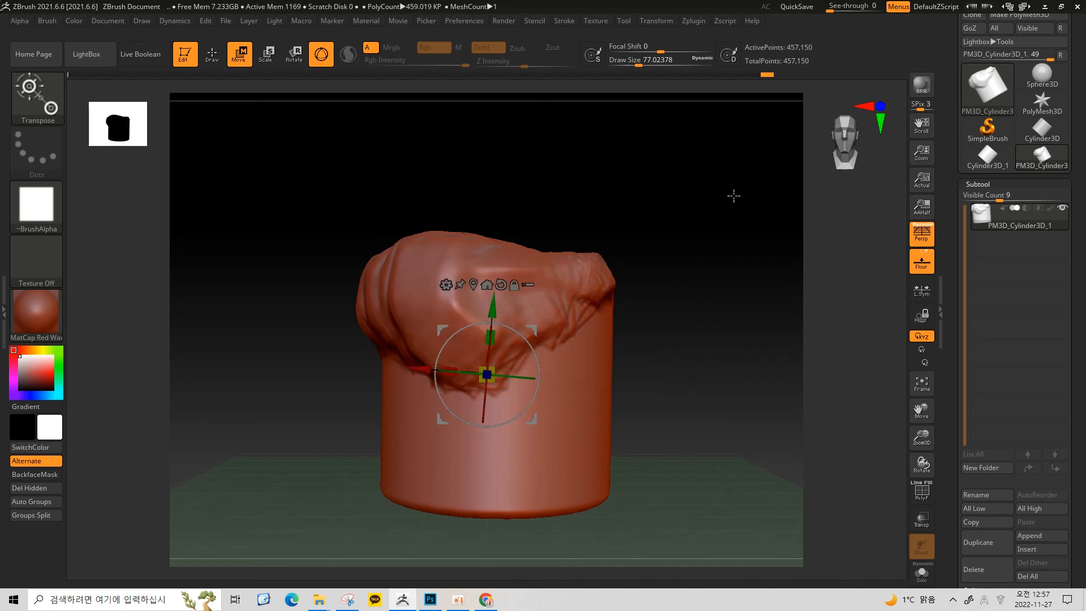
Switch the cylinder to Draw mode and return to the Move gizmo
alt+click(501, 279)
mouse_move(653, 277)
alt+mouse_down()
mouse_move(692, 269)
mouse_move(633, 281)
alt+mouse_up()
drag(514, 325, 516, 326)
mouse_move(647, 324)
alt+mouse_down()
mouse_move(645, 266)
mouse_move(693, 303)
mouse_move(705, 345)
mouse_move(681, 290)
mouse_move(730, 320)
mouse_move(713, 309)
alt+mouse_up()
key(q)
key(w)
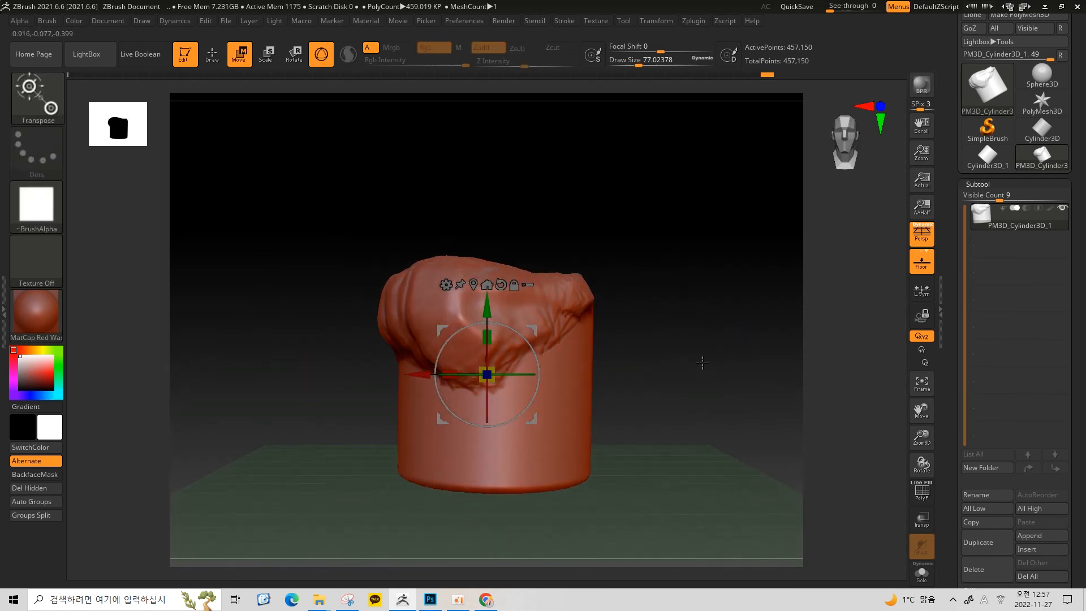
Try transforming the cylinder with the Move gizmo twice, undoing each change
drag(699, 371, 752, 386)
drag(506, 382, 535, 393)
key(ctrl+z)
drag(456, 375, 390, 380)
key(ctrl+z)
Turn off Gizmo 3D and draw a straight horizontal transpose line about 3.31 units long across the cylinder's side
mouse_move(771, 325)
shift+mouse_down()
mouse_move(728, 276)
mouse_move(640, 255)
mouse_move(671, 267)
mouse_move(659, 240)
shift+mouse_up()
key(q)
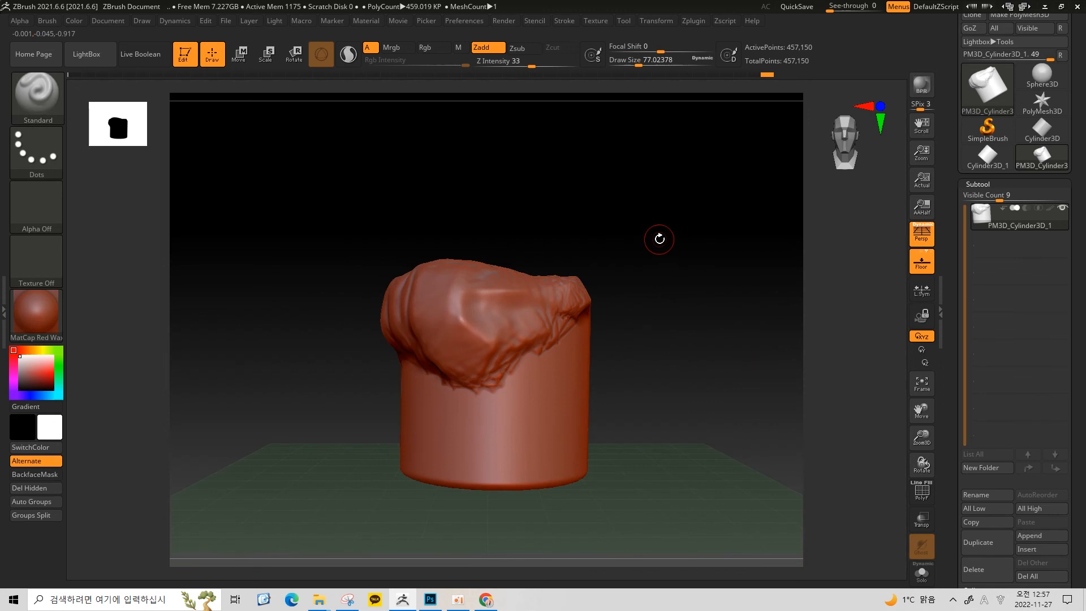
key(w)
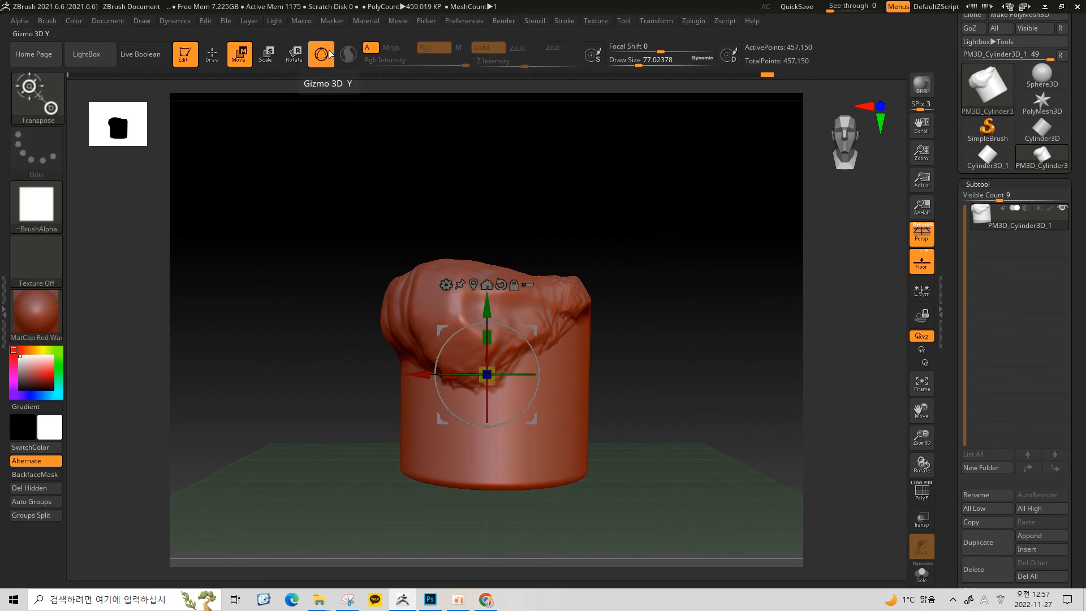
drag(625, 249, 634, 272)
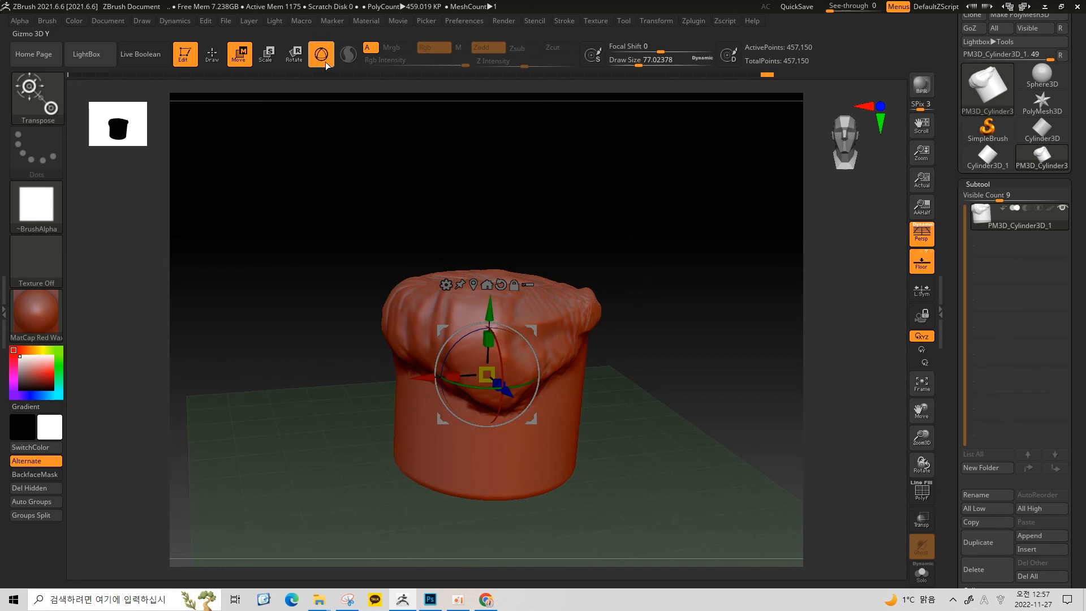
click(326, 65)
mouse_move(434, 177)
mouse_down()
mouse_move(689, 233)
mouse_move(615, 254)
mouse_up()
shift+drag(377, 363, 728, 363)
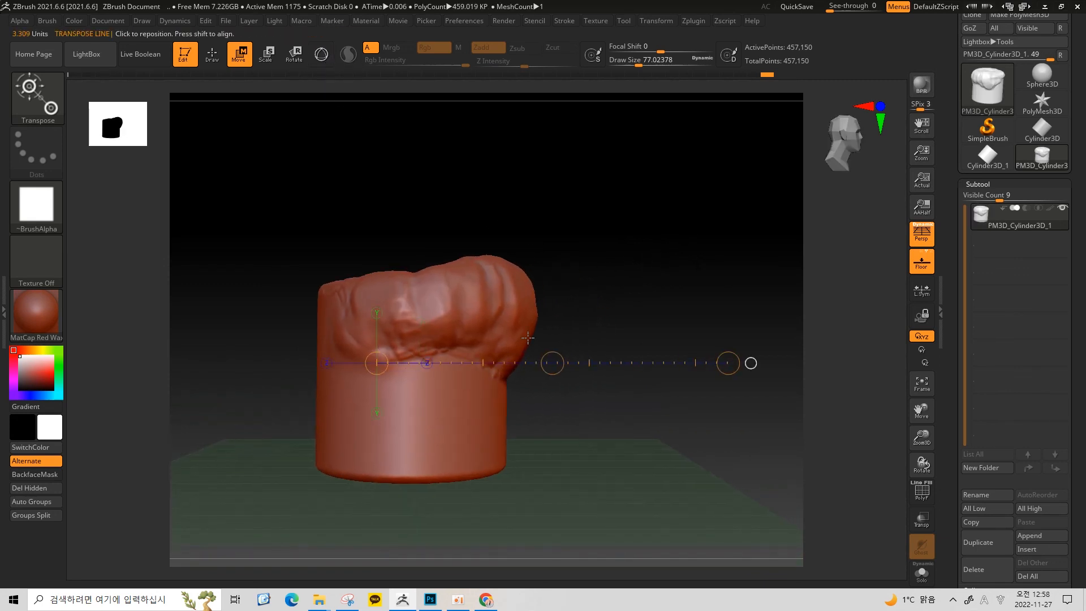
Redraw the transpose line diagonally, then as a straight horizontal line about 3.26 units long
drag(386, 394, 744, 162)
shift+drag(409, 315, 762, 315)
alt+drag(699, 371, 538, 385)
drag(513, 343, 507, 295)
key(ctrl+z)
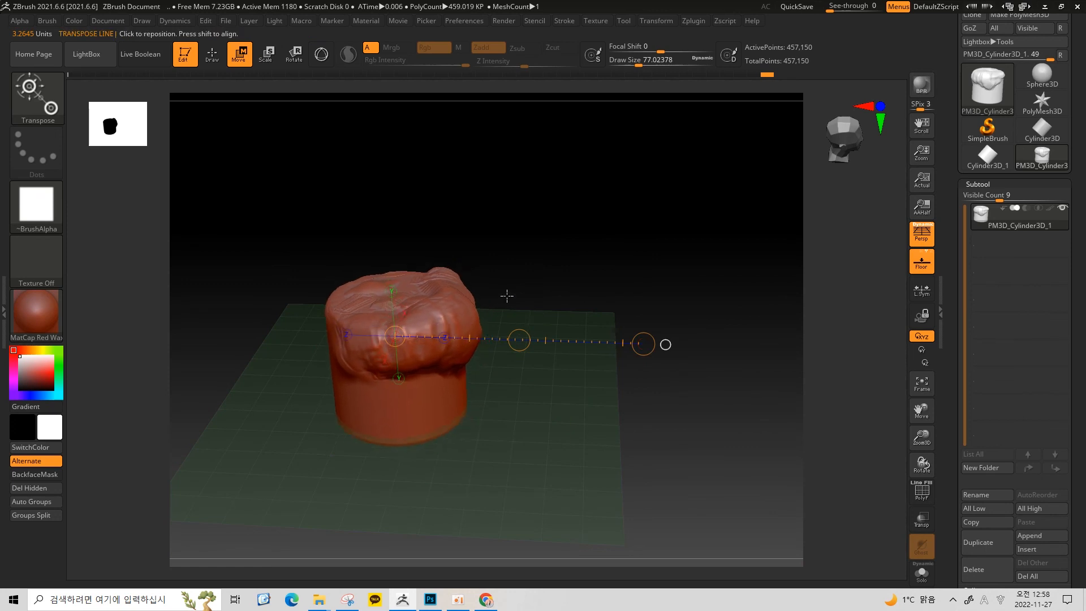
Turn Gizmo 3D back on, try shifting the cylinder vertically from the side view, and undo the change
click(320, 62)
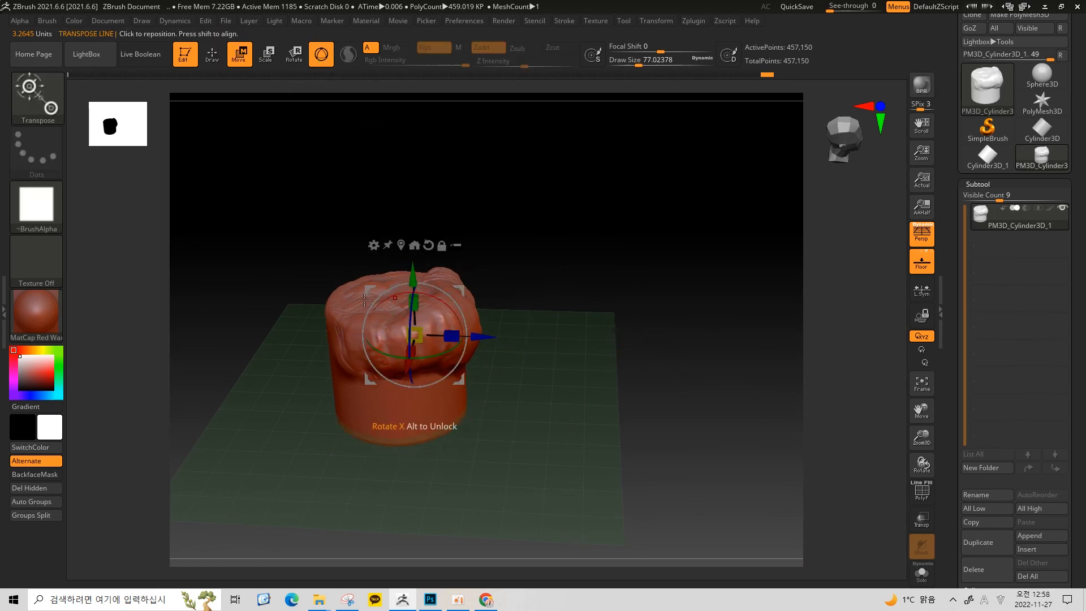
shift+drag(502, 313, 528, 239)
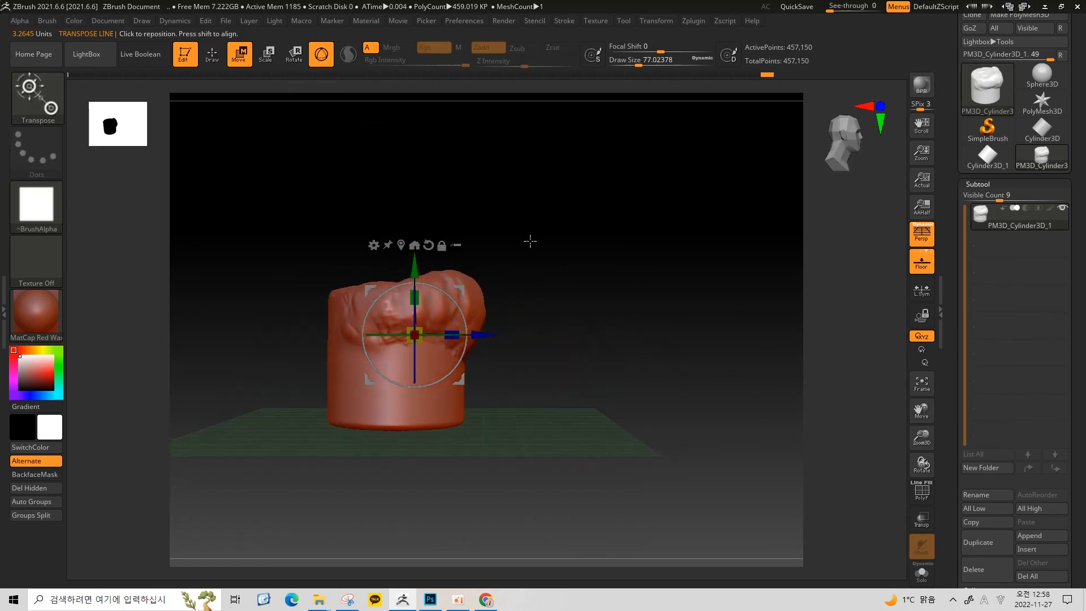
mouse_move(482, 335)
mouse_down()
mouse_move(742, 334)
mouse_move(481, 334)
mouse_up()
drag(410, 272, 414, 321)
key(ctrl+z)
drag(540, 205, 448, 308)
drag(536, 278, 501, 328)
shift+drag(579, 286, 410, 121)
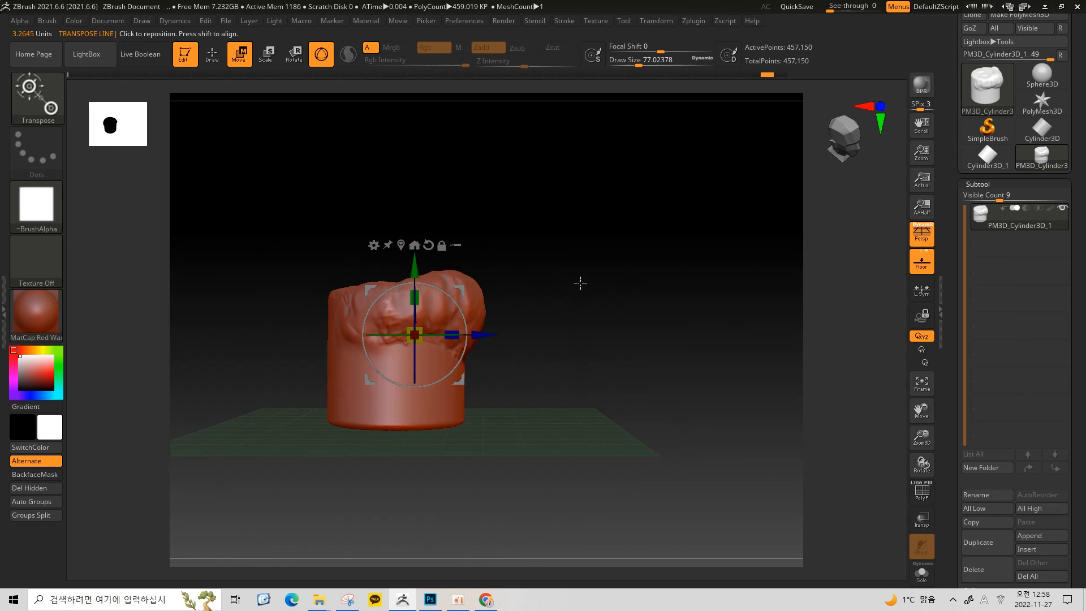
Switch to the transpose line and draw it horizontally across the cylinder from the side, then from above
click(327, 62)
drag(368, 365, 719, 352)
mouse_move(630, 267)
mouse_down()
mouse_move(537, 346)
mouse_move(589, 317)
mouse_up()
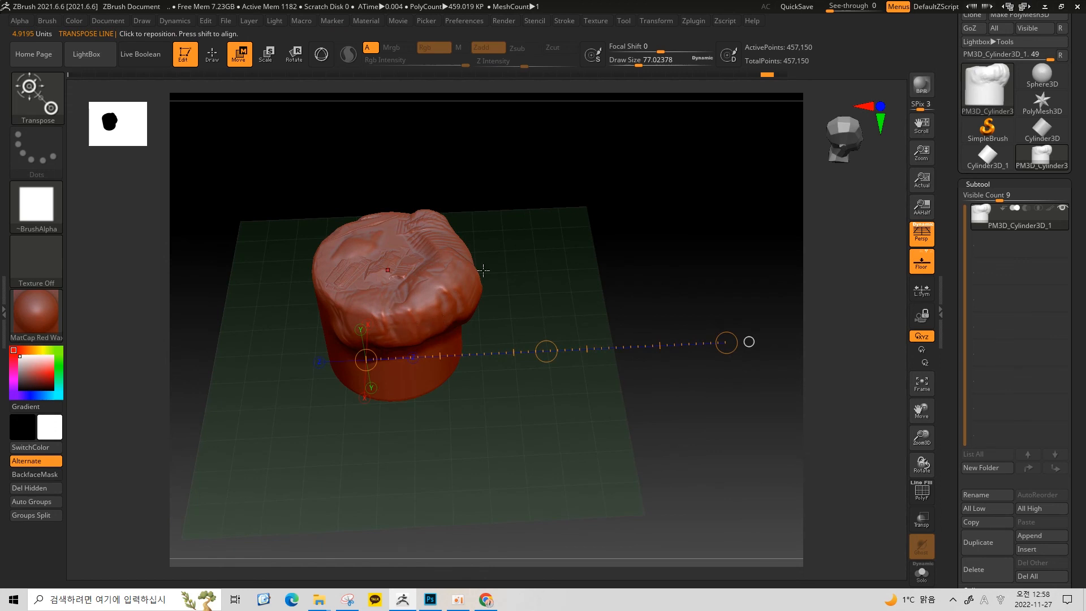
shift+drag(483, 271, 615, 304)
mouse_move(391, 287)
mouse_down()
mouse_move(481, 287)
mouse_move(582, 336)
mouse_move(664, 247)
mouse_move(662, 328)
mouse_move(713, 260)
mouse_move(696, 285)
mouse_move(473, 287)
mouse_move(607, 294)
mouse_up()
key(ctrl+z)
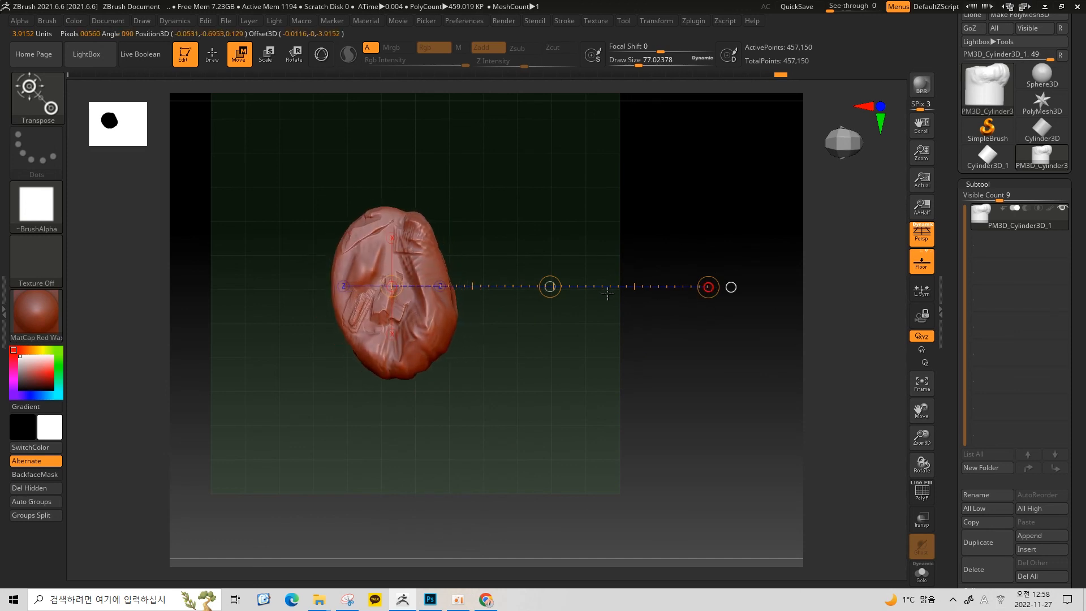
From the side view, draw a diagonal transpose line about 5.64 units long from the cylinder's lower body
drag(410, 278, 543, 63)
drag(569, 199, 528, 313)
drag(739, 355, 358, 326)
drag(306, 389, 407, 290)
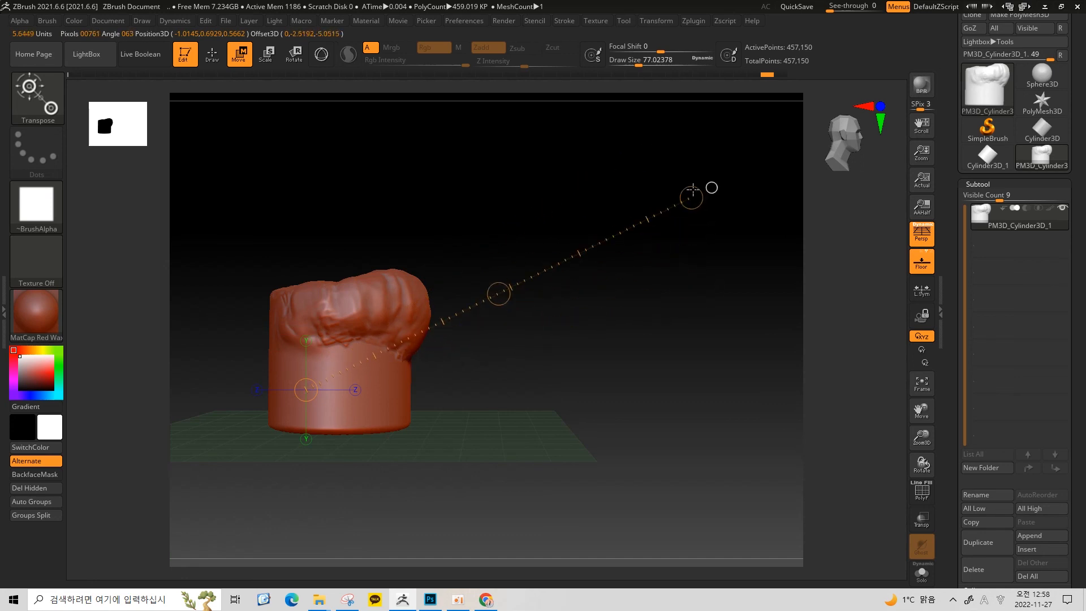
drag(692, 189, 700, 148)
Reposition the diagonal transpose line by its handles and redraw it from the cylinder outward
mouse_move(497, 273)
mouse_down()
mouse_move(679, 164)
mouse_move(676, 380)
mouse_move(705, 227)
mouse_move(834, 196)
mouse_up()
alt+drag(724, 280, 618, 318)
drag(425, 307, 728, 208)
drag(583, 264, 693, 226)
alt+drag(691, 351, 567, 250)
alt+drag(538, 320, 450, 163)
Restore Gizmo 3D on the cylinder, then switch to Draw mode and back to Move
key(y)
mouse_move(633, 240)
mouse_down()
mouse_move(681, 147)
mouse_move(670, 209)
mouse_move(664, 195)
mouse_move(681, 260)
mouse_up()
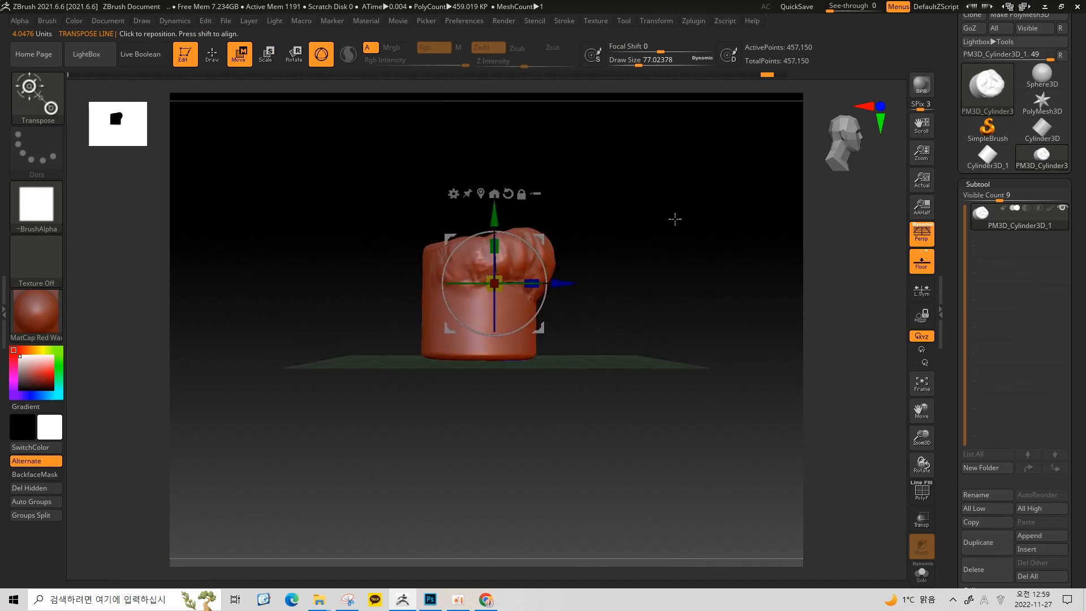
key(q)
key(w)
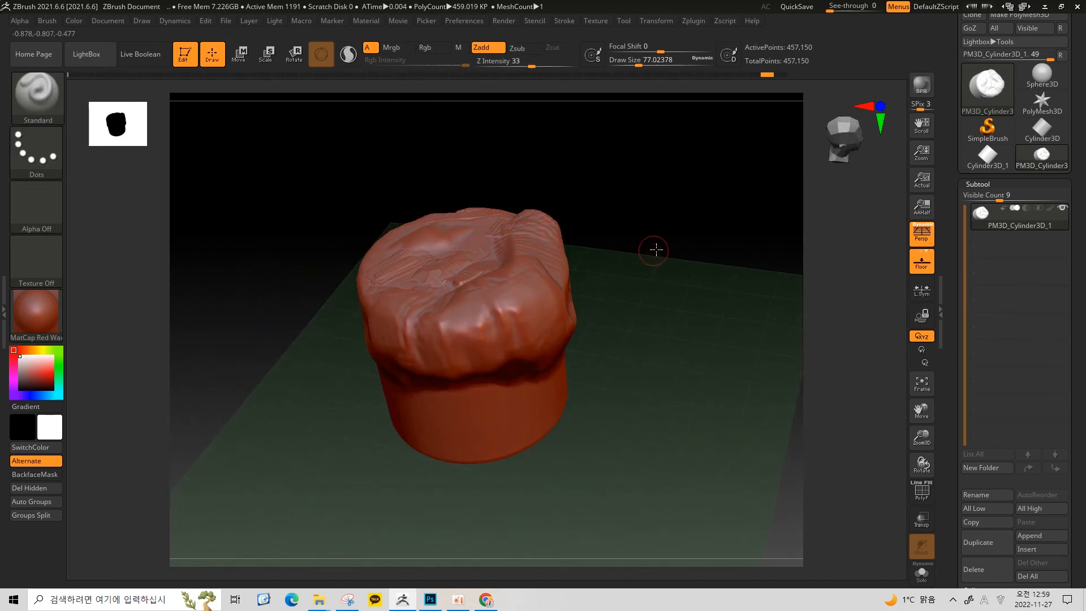
key(w)
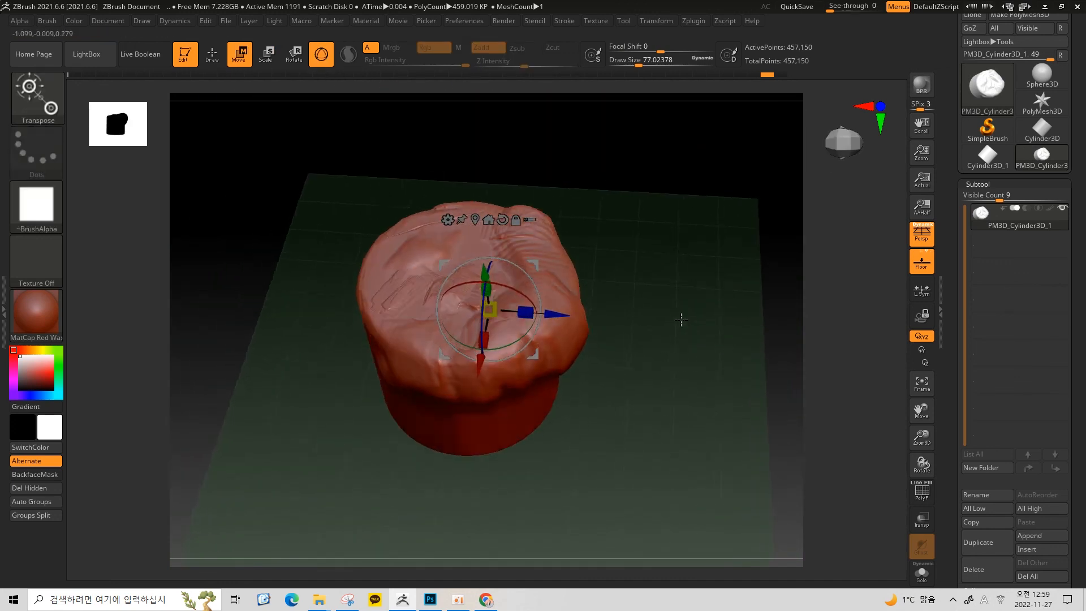